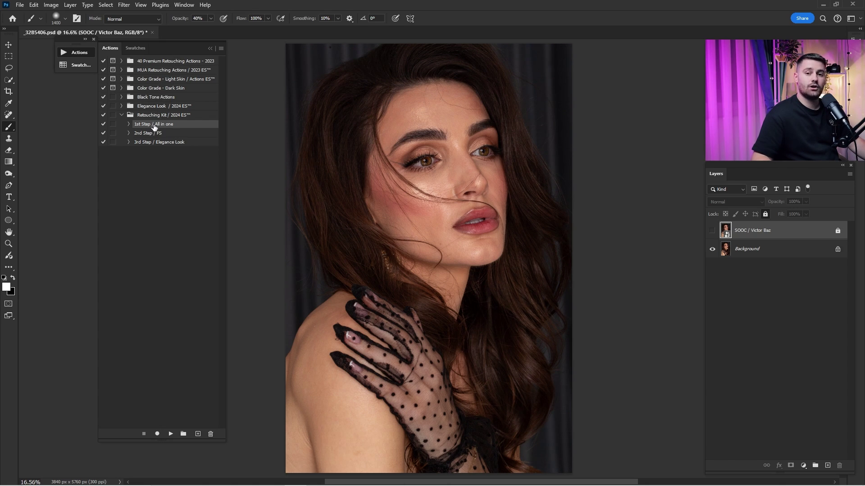
Run the "1st Step / All in one" action and activate the Spot Healing Brush on the "Cleaning Layer / Clean Here" layer.
{"action": "left_click", "coordinate": [171, 433]}
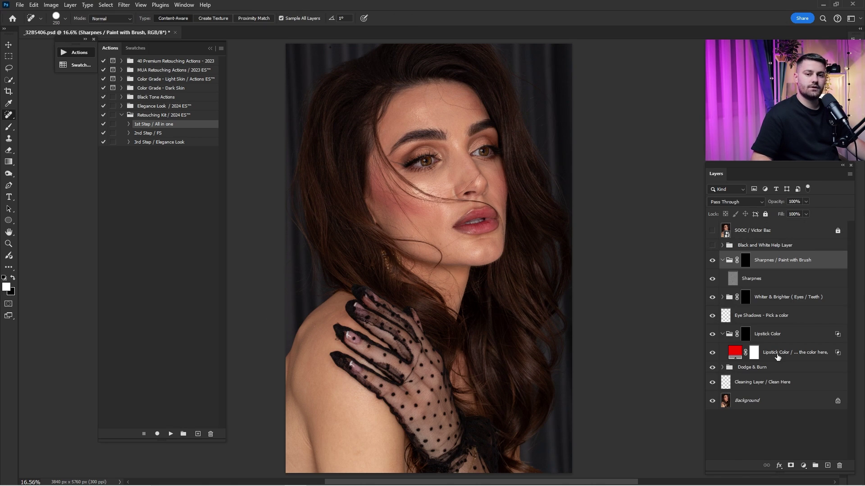
{"action": "left_click", "coordinate": [754, 382]}
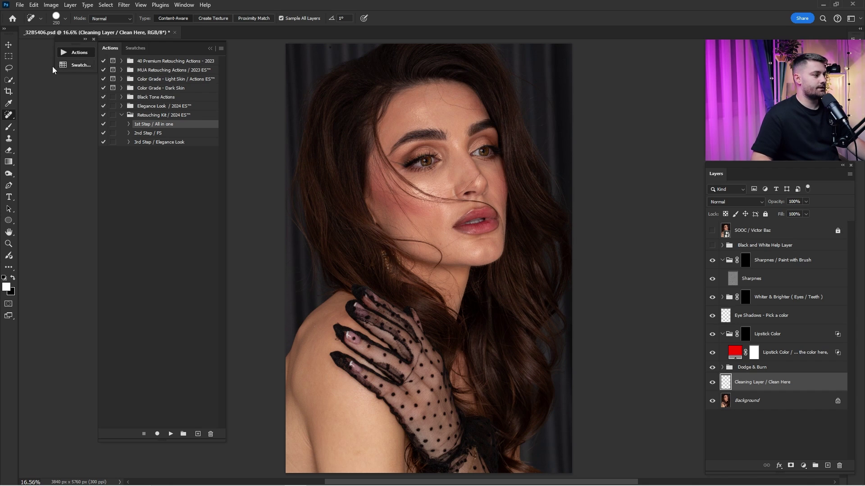
{"action": "right_click", "coordinate": [10, 116]}
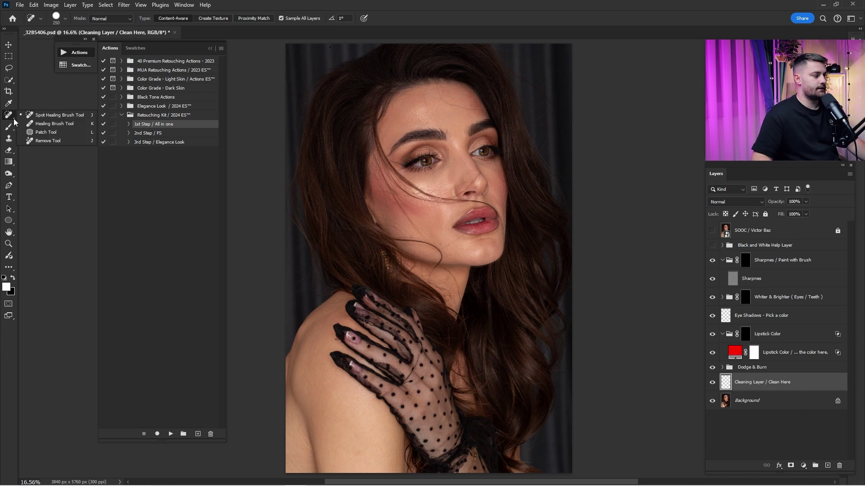
{"action": "left_click", "coordinate": [42, 117]}
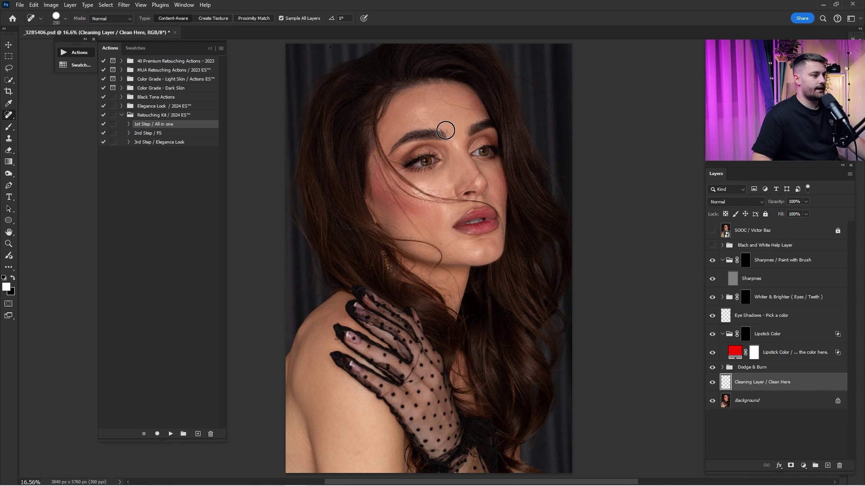
Shrink the Spot Healing Brush to about 15 px and remove the thin vertical stray hair from the middle of the forehead.
{"action": "key", "text": "z"}
{"action": "mouse_move", "coordinate": [418, 104]}
{"action": "left_mouse_down"}
{"action": "mouse_move", "coordinate": [480, 118]}
{"action": "mouse_move", "coordinate": [476, 176]}
{"action": "left_mouse_up"}
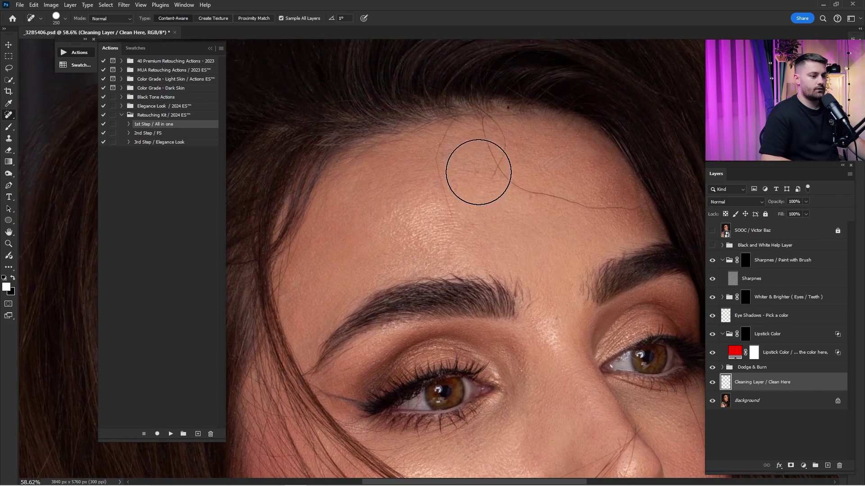
{"action": "left_click", "coordinate": [281, 19]}
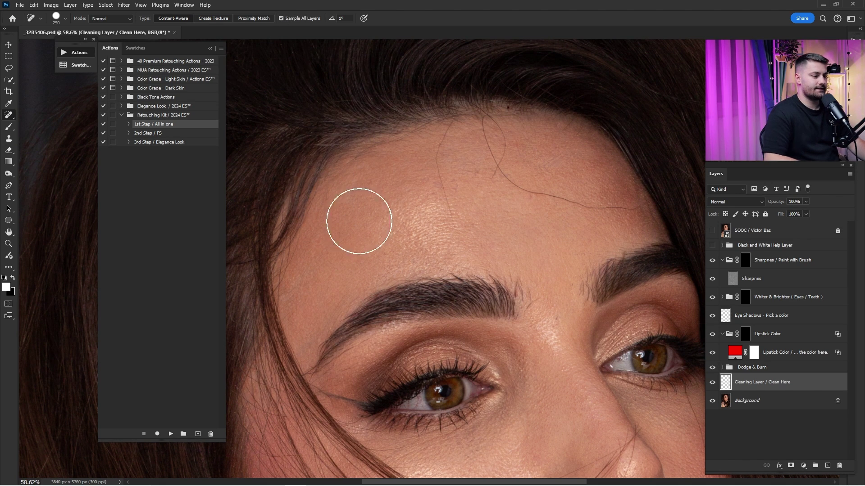
{"action": "scroll", "coordinate": [357, 218], "scroll_direction": "up", "scroll_amount": 2}
{"action": "scroll", "coordinate": [453, 212], "scroll_direction": "up", "scroll_amount": 1}
{"action": "key", "text": "bracketleft"}
{"action": "key", "text": "bracketleft"}
{"action": "key", "text": "bracketleft"}
{"action": "key", "text": "bracketleft"}
{"action": "key", "text": "bracketleft"}
{"action": "key", "text": "bracketleft"}
{"action": "key", "text": "bracketleft"}
{"action": "key", "text": "bracketleft"}
{"action": "key", "text": "bracketleft"}
{"action": "key", "text": "bracketleft"}
{"action": "key", "text": "bracketleft"}
{"action": "key", "text": "bracketleft"}
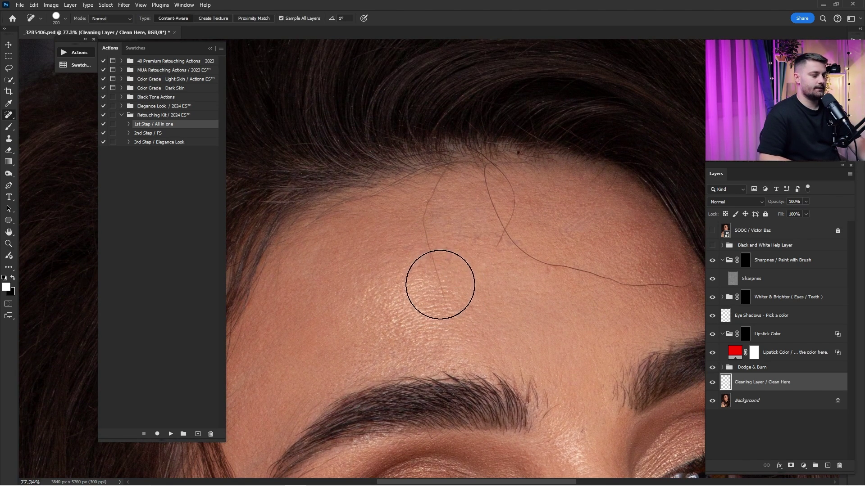
{"action": "key", "text": "bracketleft"}
{"action": "mouse_move", "coordinate": [446, 305]}
{"action": "left_mouse_down"}
{"action": "mouse_move", "coordinate": [424, 216]}
{"action": "mouse_move", "coordinate": [448, 165]}
{"action": "left_mouse_up"}
{"action": "key", "text": "bracketright"}
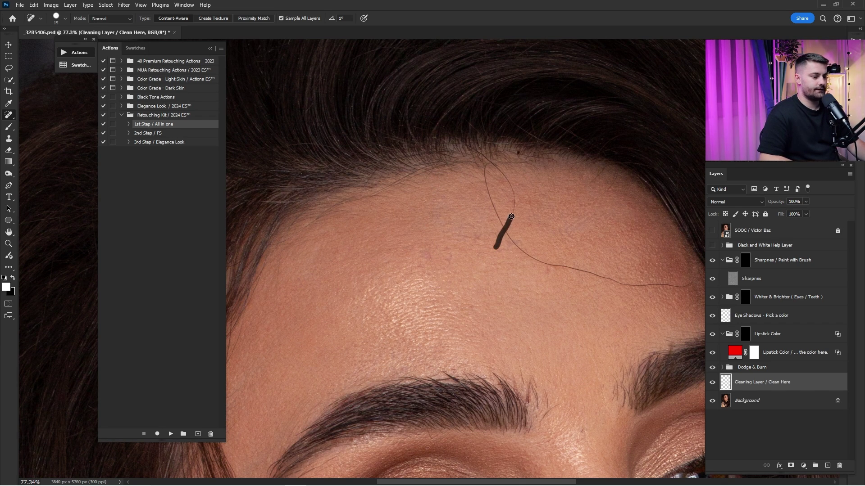
Heal the looping stray hairs below the hairline and the long one running across the forehead toward the far eyebrow.
{"action": "left_click_drag", "start_coordinate": [494, 165], "coordinate": [504, 228]}
{"action": "left_click_drag", "start_coordinate": [504, 228], "coordinate": [530, 256]}
{"action": "left_click_drag", "start_coordinate": [494, 243], "coordinate": [532, 247]}
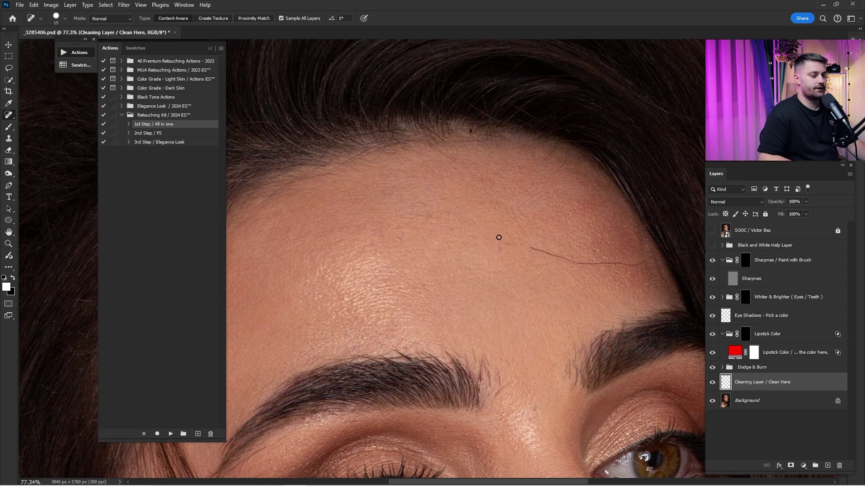
{"action": "left_click_drag", "start_coordinate": [527, 246], "coordinate": [530, 246]}
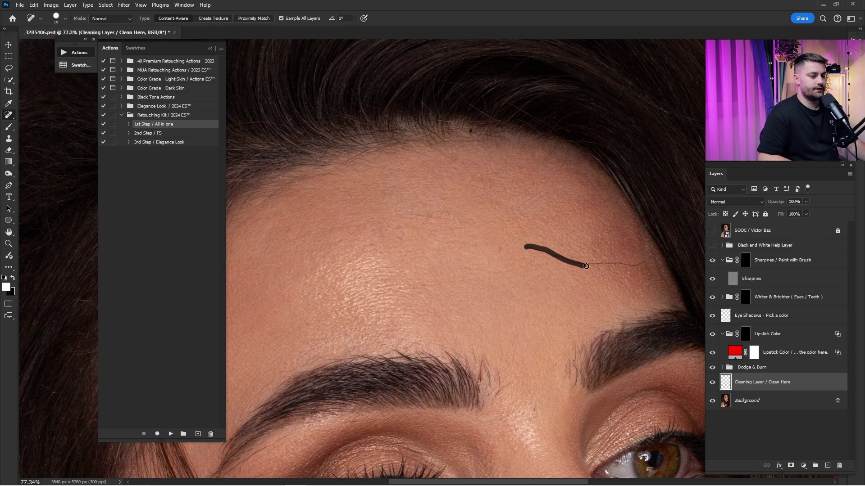
{"action": "left_click_drag", "start_coordinate": [586, 267], "coordinate": [649, 259]}
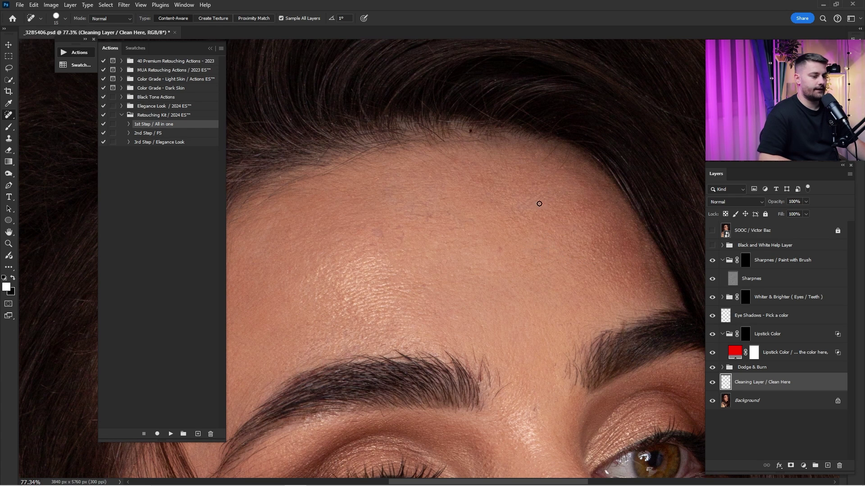
{"action": "left_click_drag", "start_coordinate": [560, 167], "coordinate": [536, 143]}
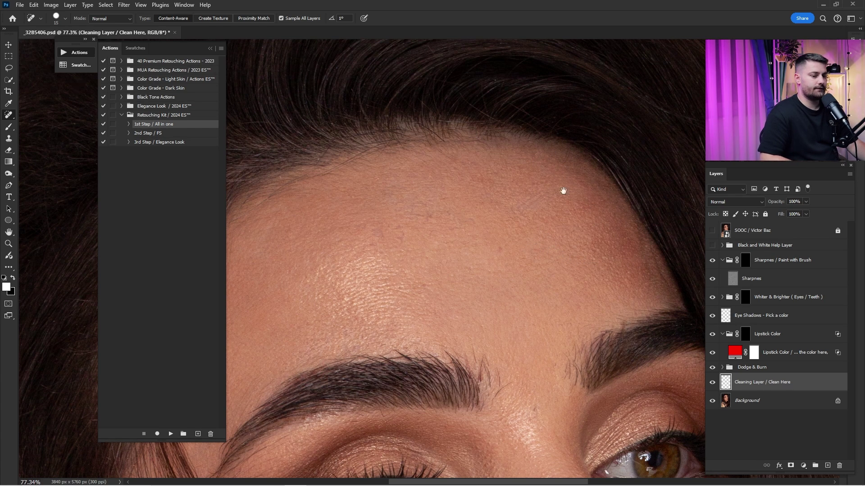
Clean up the stray hairs and small marks around the near eyebrow with a smaller healing brush.
{"action": "scroll", "coordinate": [560, 196], "scroll_direction": "down", "scroll_amount": 3}
{"action": "scroll", "coordinate": [560, 199], "scroll_direction": "up", "scroll_amount": 5}
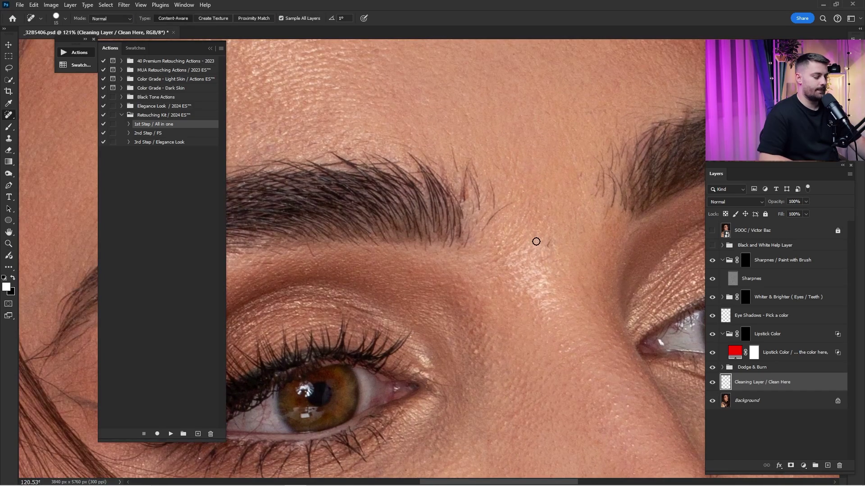
{"action": "scroll", "coordinate": [548, 258], "scroll_direction": "up", "scroll_amount": 5}
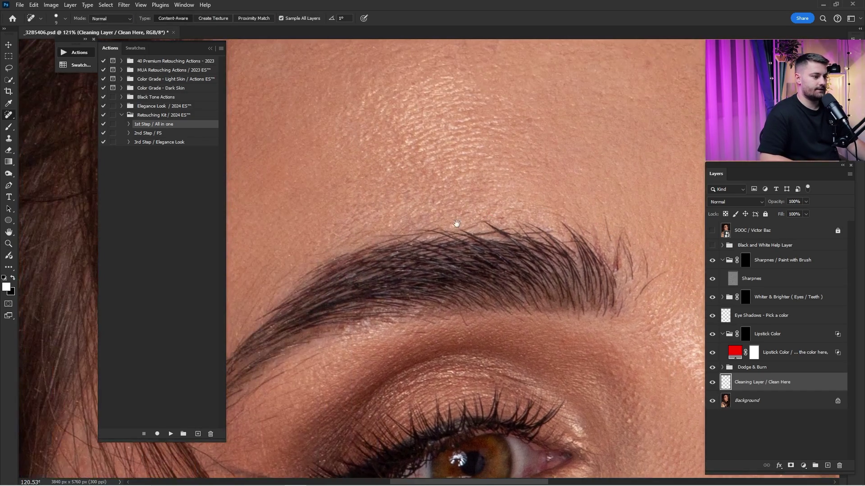
{"action": "scroll", "coordinate": [532, 252], "scroll_direction": "left", "scroll_amount": 3}
{"action": "left_click_drag", "start_coordinate": [359, 273], "coordinate": [378, 195]}
{"action": "left_click_drag", "start_coordinate": [540, 298], "coordinate": [483, 225]}
{"action": "scroll", "coordinate": [516, 267], "scroll_direction": "down", "scroll_amount": 4}
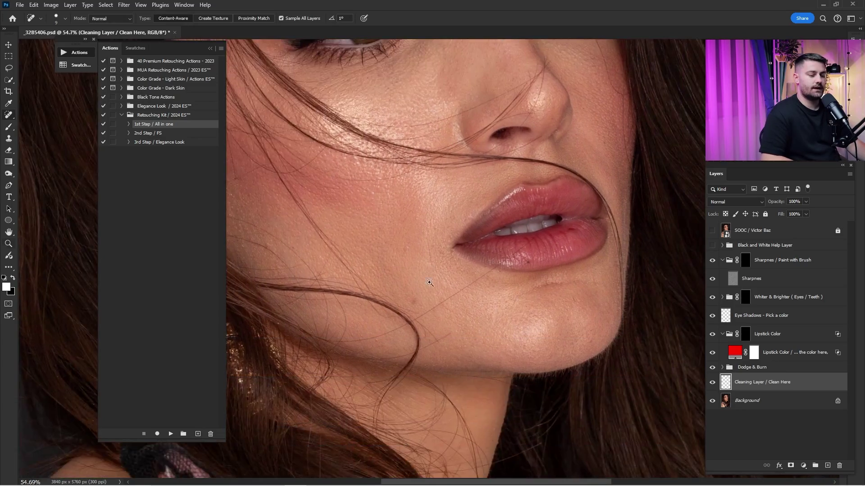
Heal the fine stray hair running diagonally across the chin up to the lower lip.
{"action": "scroll", "coordinate": [487, 288], "scroll_direction": "up", "scroll_amount": 5}
{"action": "left_click_drag", "start_coordinate": [458, 300], "coordinate": [541, 247]}
{"action": "left_click_drag", "start_coordinate": [541, 247], "coordinate": [499, 280]}
{"action": "left_click_drag", "start_coordinate": [498, 281], "coordinate": [630, 185]}
{"action": "left_click_drag", "start_coordinate": [628, 232], "coordinate": [627, 227]}
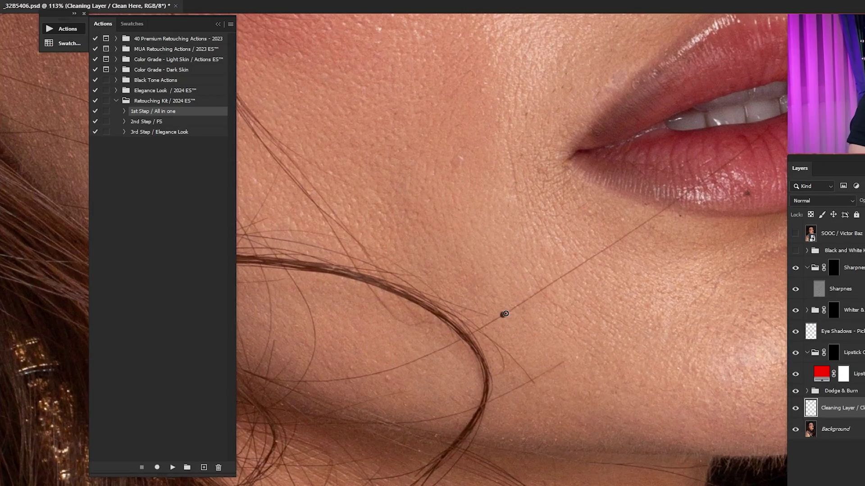
{"action": "scroll", "coordinate": [516, 125], "scroll_direction": "up", "scroll_amount": 3}
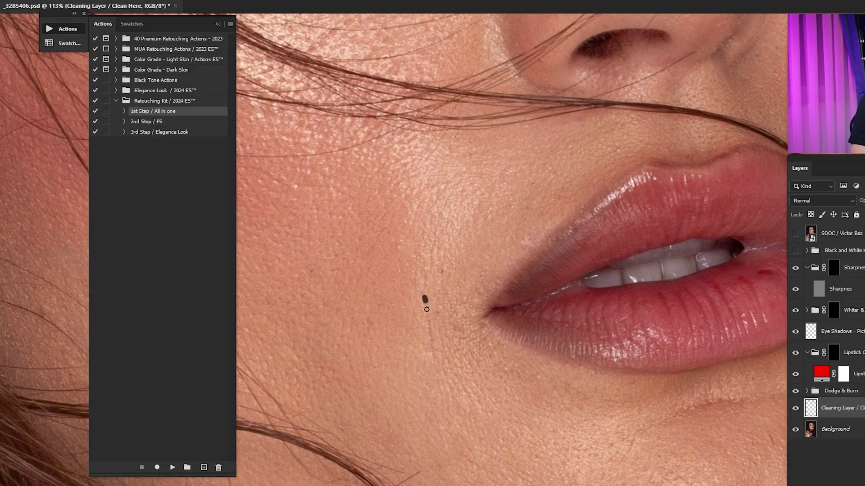
Heal the blemishes and fine stray hairs on the cheek and around the corner of the mouth.
{"action": "scroll", "coordinate": [419, 289], "scroll_direction": "up", "scroll_amount": 3}
{"action": "left_click_drag", "start_coordinate": [521, 257], "coordinate": [719, 175]}
{"action": "mouse_move", "coordinate": [650, 205]}
{"action": "left_mouse_down"}
{"action": "mouse_move", "coordinate": [566, 235]}
{"action": "mouse_move", "coordinate": [360, 258]}
{"action": "left_mouse_up"}
{"action": "left_click_drag", "start_coordinate": [361, 258], "coordinate": [412, 246]}
{"action": "left_click_drag", "start_coordinate": [410, 246], "coordinate": [370, 238]}
{"action": "left_click_drag", "start_coordinate": [311, 288], "coordinate": [532, 300]}
{"action": "mouse_move", "coordinate": [455, 166]}
{"action": "left_mouse_down"}
{"action": "mouse_move", "coordinate": [550, 261]}
{"action": "mouse_move", "coordinate": [574, 299]}
{"action": "left_mouse_up"}
{"action": "left_click_drag", "start_coordinate": [534, 197], "coordinate": [479, 190]}
{"action": "left_click_drag", "start_coordinate": [451, 149], "coordinate": [482, 284]}
{"action": "left_click_drag", "start_coordinate": [366, 136], "coordinate": [476, 203]}
Clean up the stray hairs along the temple and hairline beside the near eye.
{"action": "scroll", "coordinate": [477, 202], "scroll_direction": "down", "scroll_amount": 5}
{"action": "left_click_drag", "start_coordinate": [416, 201], "coordinate": [493, 299]}
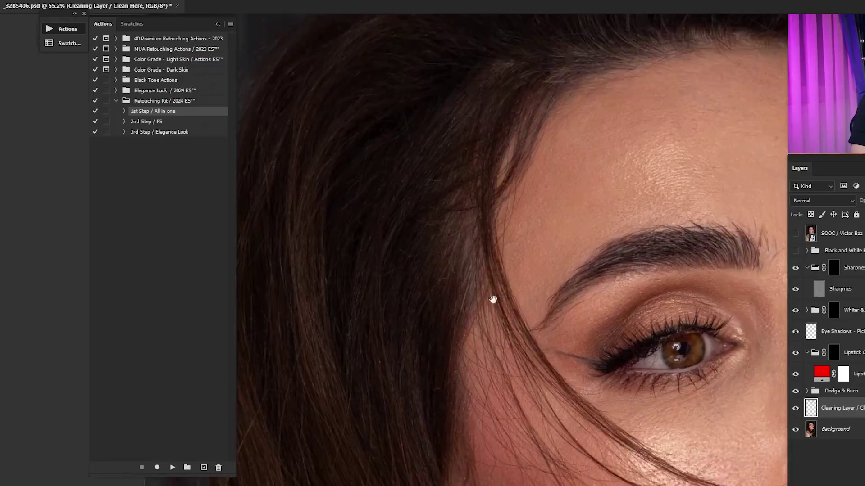
{"action": "scroll", "coordinate": [509, 216], "scroll_direction": "up", "scroll_amount": 5}
{"action": "left_click_drag", "start_coordinate": [534, 149], "coordinate": [518, 289]}
Heal the loose thread loop and small specks on the shoulder beside the gloved fingertips.
{"action": "scroll", "coordinate": [509, 216], "scroll_direction": "down", "scroll_amount": 8}
{"action": "left_click_drag", "start_coordinate": [478, 249], "coordinate": [495, 135]}
{"action": "scroll", "coordinate": [518, 289], "scroll_direction": "up", "scroll_amount": 7}
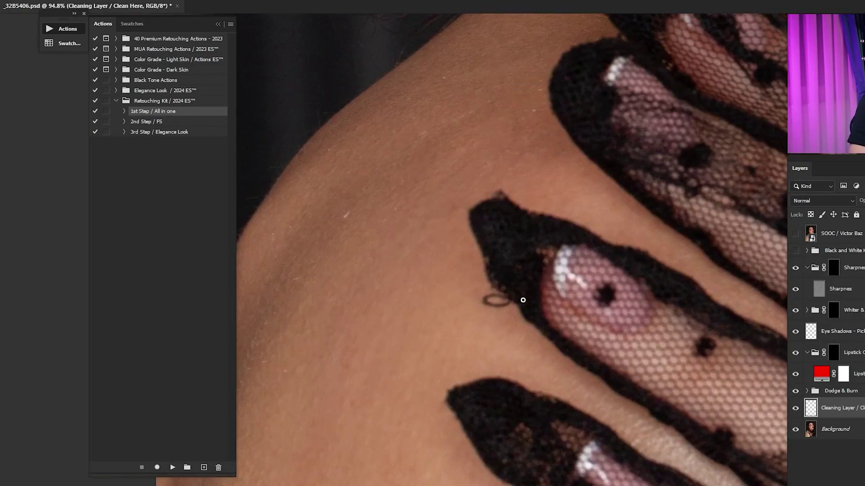
{"action": "scroll", "coordinate": [524, 289], "scroll_direction": "down", "scroll_amount": 5}
{"action": "left_click_drag", "start_coordinate": [529, 264], "coordinate": [503, 365]}
{"action": "scroll", "coordinate": [518, 279], "scroll_direction": "up", "scroll_amount": 4}
{"action": "left_click_drag", "start_coordinate": [525, 285], "coordinate": [514, 280]}
Heal the stray hair crossing the side of the cheek next to the hair.
{"action": "scroll", "coordinate": [432, 251], "scroll_direction": "up", "scroll_amount": 4}
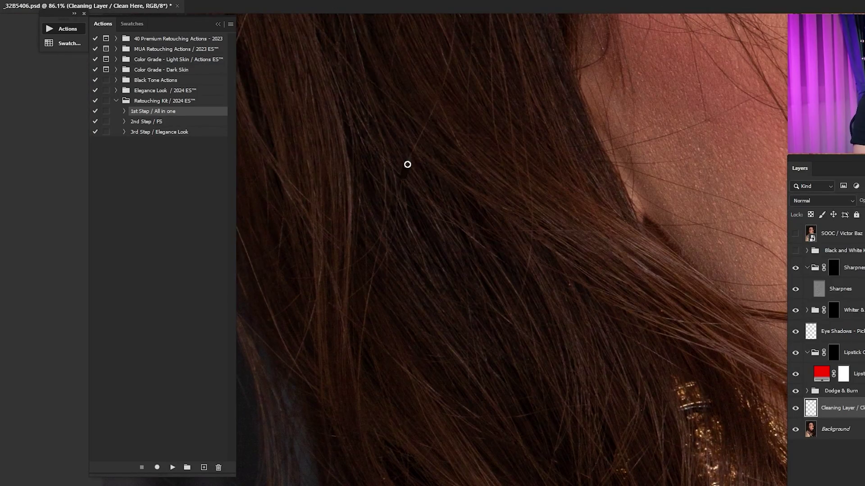
{"action": "scroll", "coordinate": [463, 338], "scroll_direction": "up", "scroll_amount": 3}
{"action": "left_click_drag", "start_coordinate": [476, 309], "coordinate": [610, 301]}
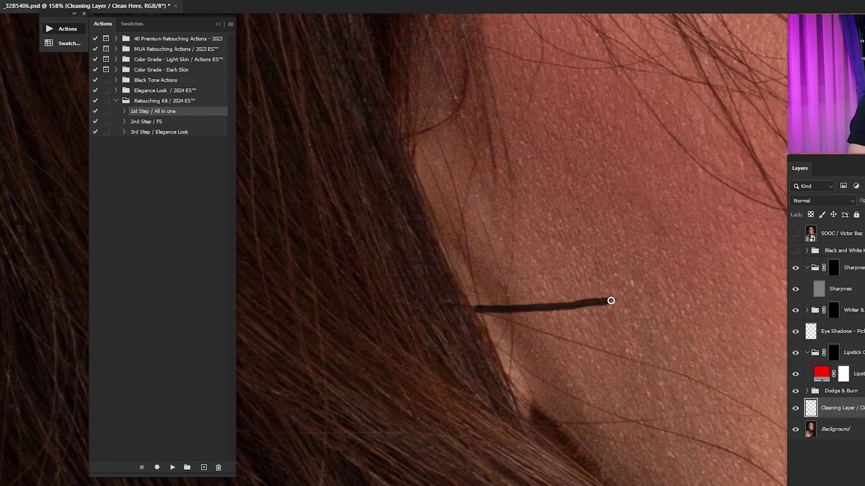
Remove the small spot and the long stray hair under the far eye.
{"action": "left_click", "coordinate": [570, 272]}
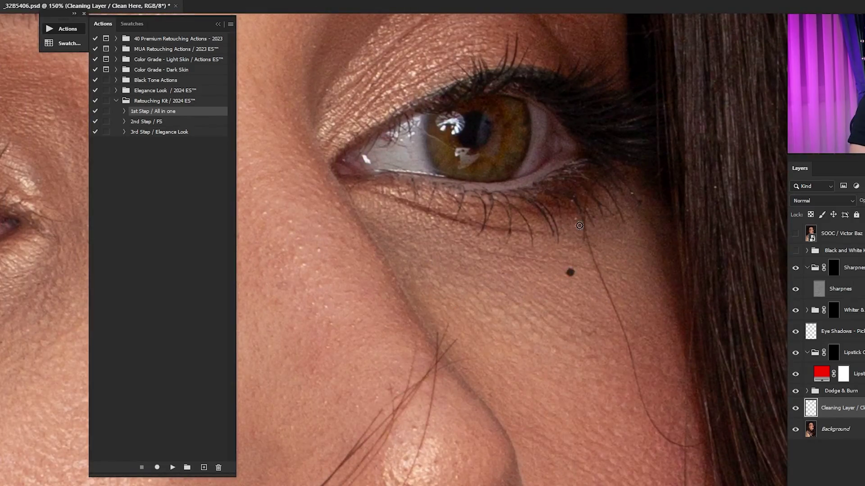
{"action": "scroll", "coordinate": [579, 226], "scroll_direction": "down", "scroll_amount": 10}
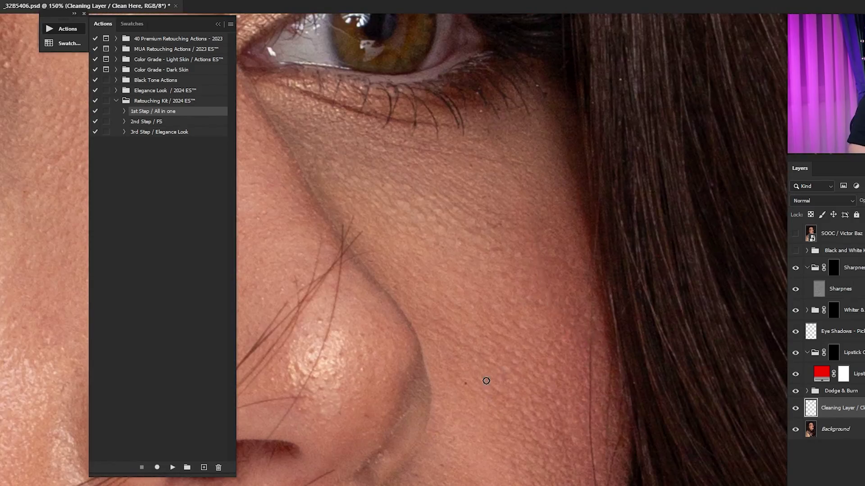
{"action": "scroll", "coordinate": [527, 282], "scroll_direction": "down", "scroll_amount": 1}
{"action": "scroll", "coordinate": [575, 236], "scroll_direction": "up", "scroll_amount": 3}
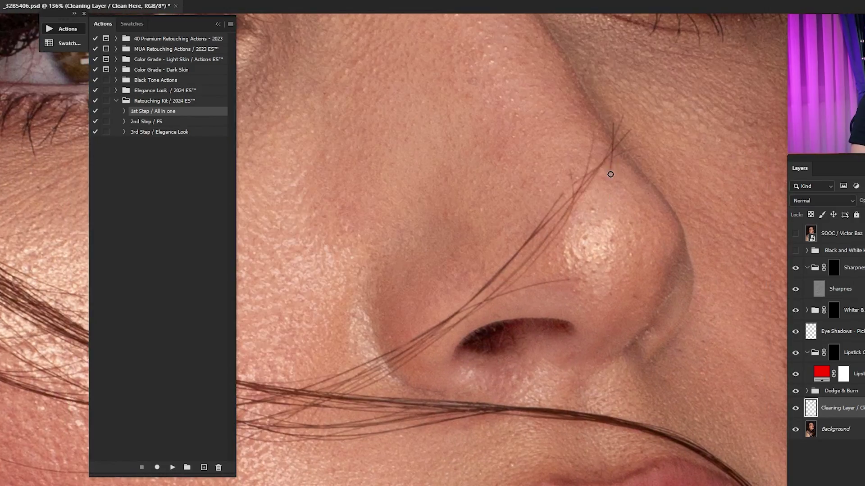
Heal the flyaway hairs against the dark curtain beside the far side of the hair.
{"action": "scroll", "coordinate": [609, 174], "scroll_direction": "down", "scroll_amount": 5}
{"action": "scroll", "coordinate": [604, 216], "scroll_direction": "up", "scroll_amount": 5}
{"action": "left_click_drag", "start_coordinate": [580, 224], "coordinate": [626, 189]}
{"action": "left_click_drag", "start_coordinate": [649, 231], "coordinate": [548, 263]}
{"action": "left_click_drag", "start_coordinate": [531, 167], "coordinate": [565, 144]}
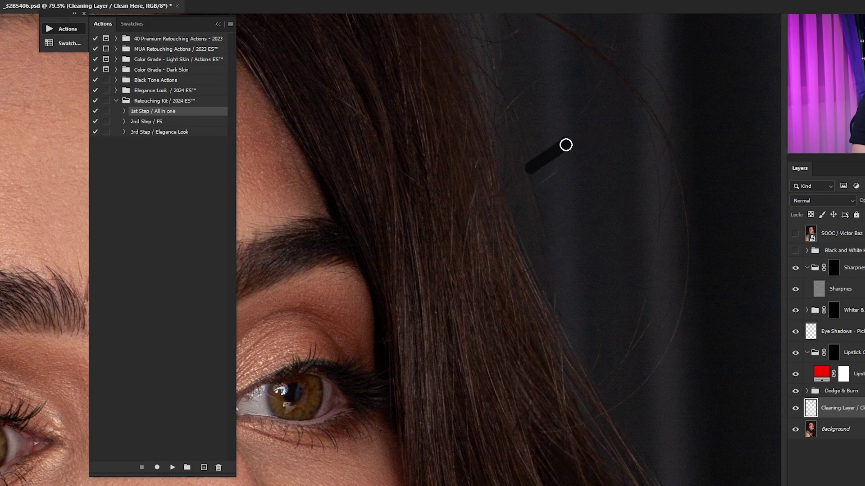
{"action": "scroll", "coordinate": [566, 145], "scroll_direction": "down", "scroll_amount": 5}
{"action": "scroll", "coordinate": [556, 181], "scroll_direction": "up", "scroll_amount": 8}
{"action": "left_click_drag", "start_coordinate": [507, 185], "coordinate": [564, 307]}
{"action": "scroll", "coordinate": [531, 278], "scroll_direction": "down", "scroll_amount": 5}
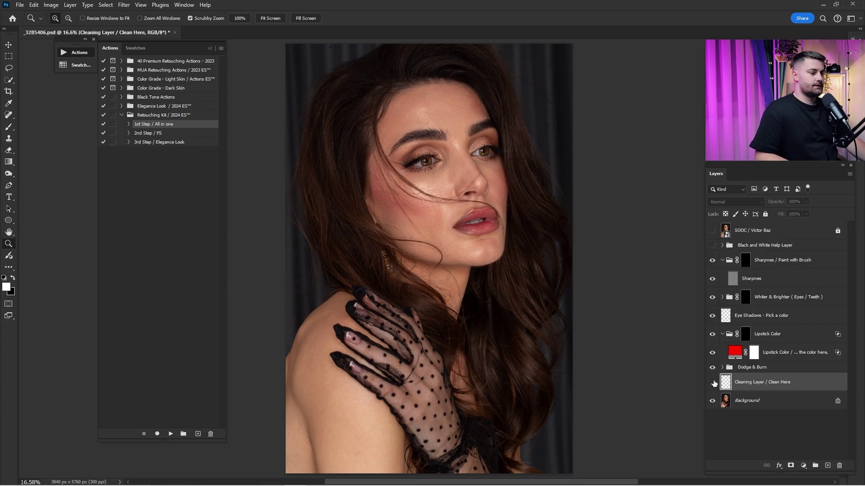
Toggle the visibility of "Cleaning Layer / Clean Here" to compare the portrait before and after the cleanup.
{"action": "left_click", "coordinate": [796, 409]}
{"action": "left_click", "coordinate": [795, 409]}
{"action": "left_click", "coordinate": [712, 384]}
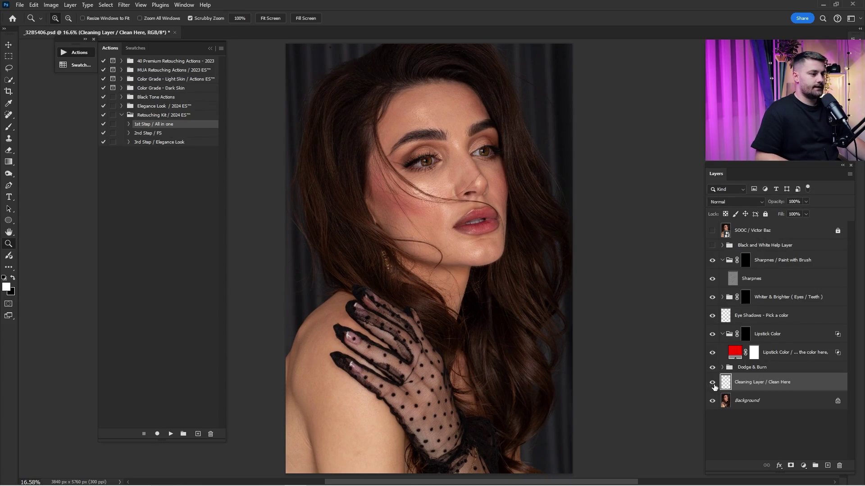
{"action": "left_click", "coordinate": [713, 384]}
{"action": "left_click", "coordinate": [712, 383]}
{"action": "scroll", "coordinate": [361, 193], "scroll_direction": "up", "scroll_amount": 5}
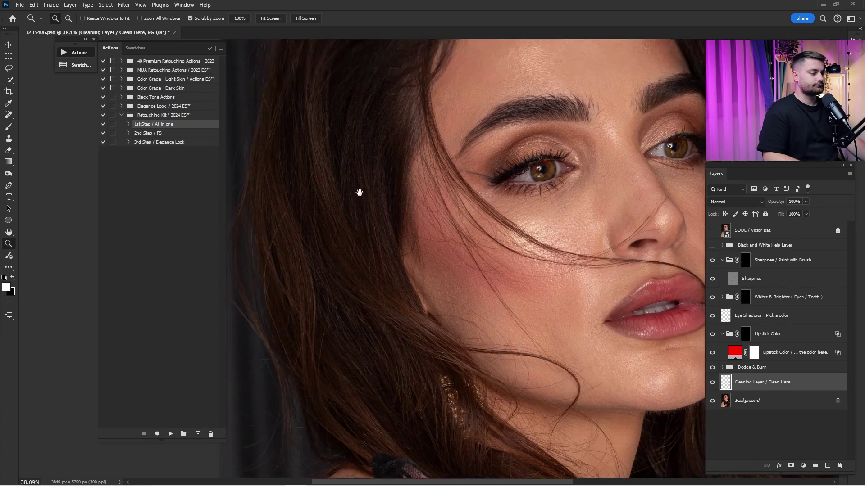
{"action": "key", "text": "j"}
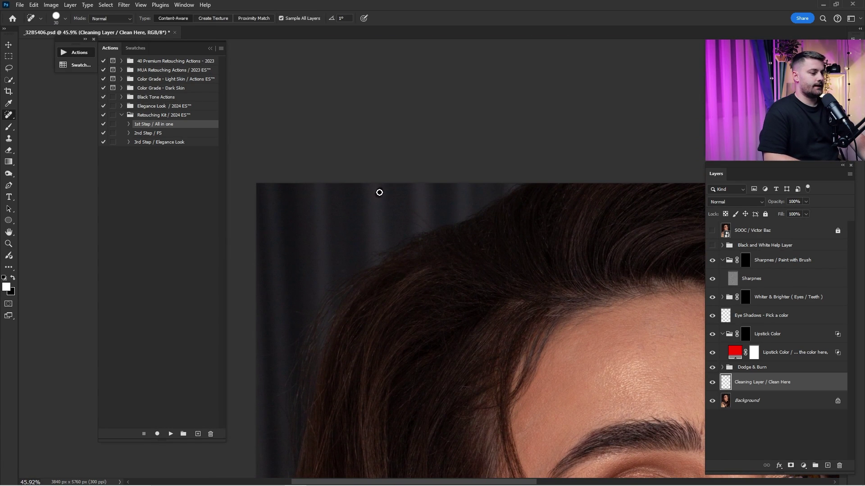
{"action": "scroll", "coordinate": [435, 144], "scroll_direction": "down", "scroll_amount": 5}
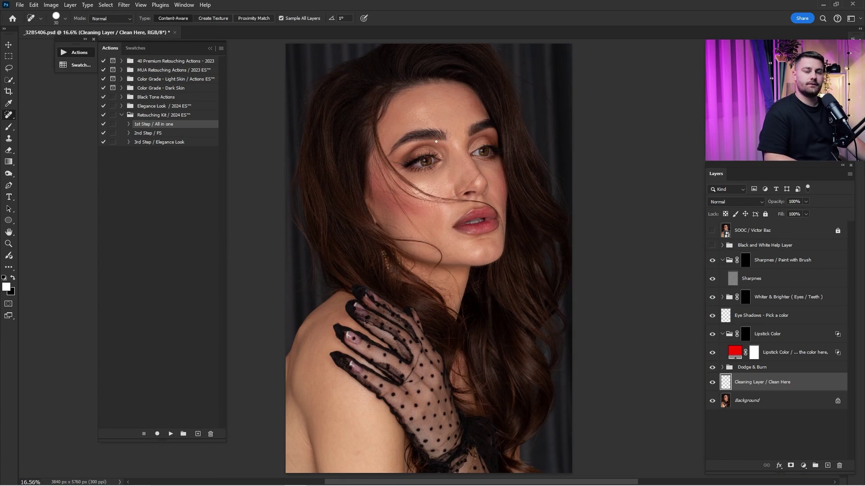
Collapse the list of actions and expand the Dodge & Burn group to show its layers.
{"action": "left_click", "coordinate": [209, 48]}
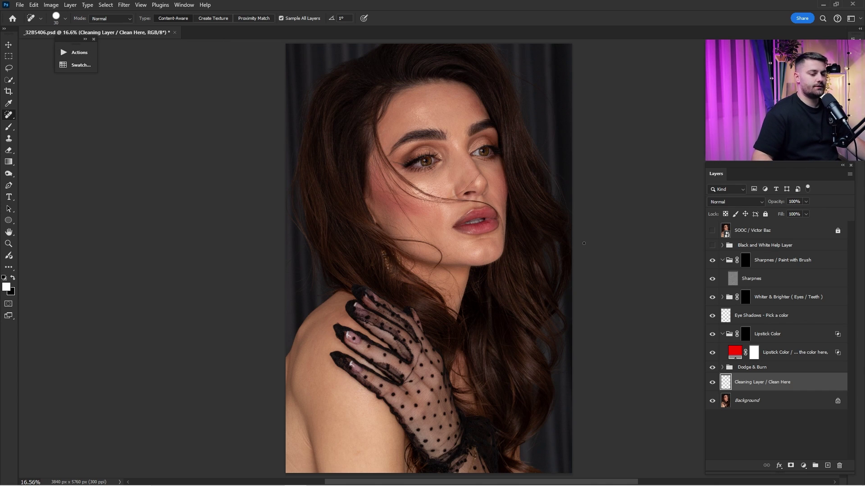
{"action": "left_click", "coordinate": [722, 368]}
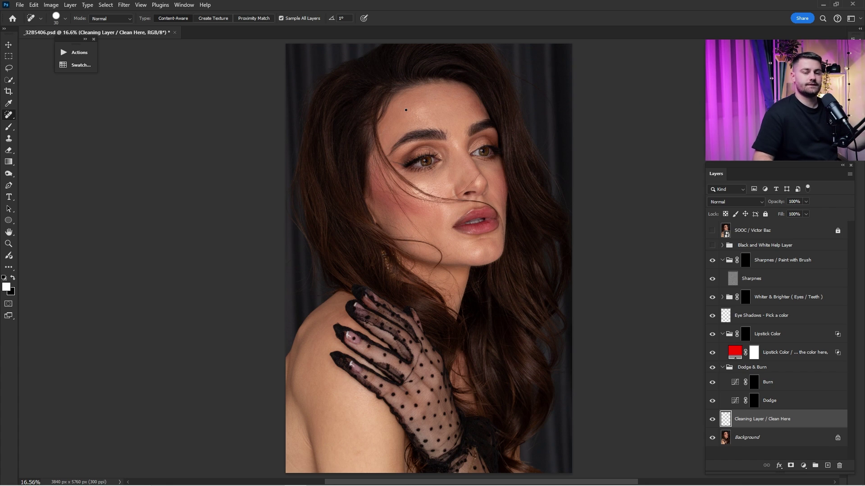
Open a second window for _32B5406.psd and arrange the two windows as 2-up Vertical.
{"action": "left_click", "coordinate": [176, 5]}
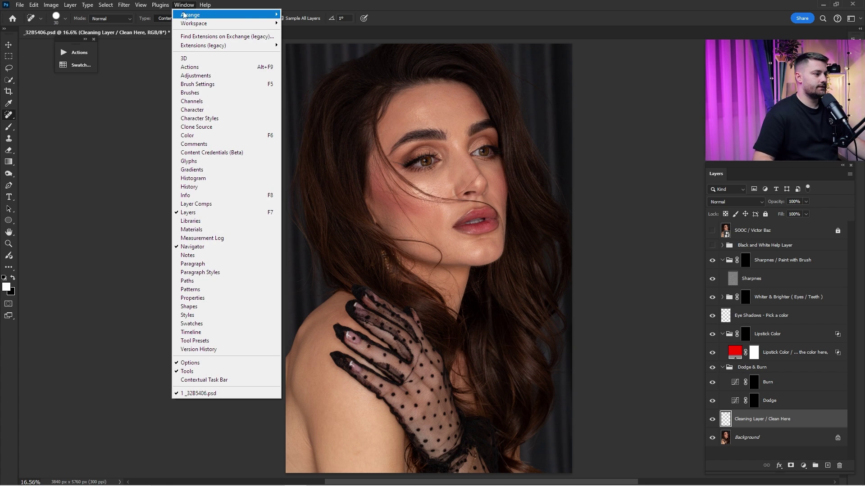
{"action": "mouse_move", "coordinate": [191, 16]}
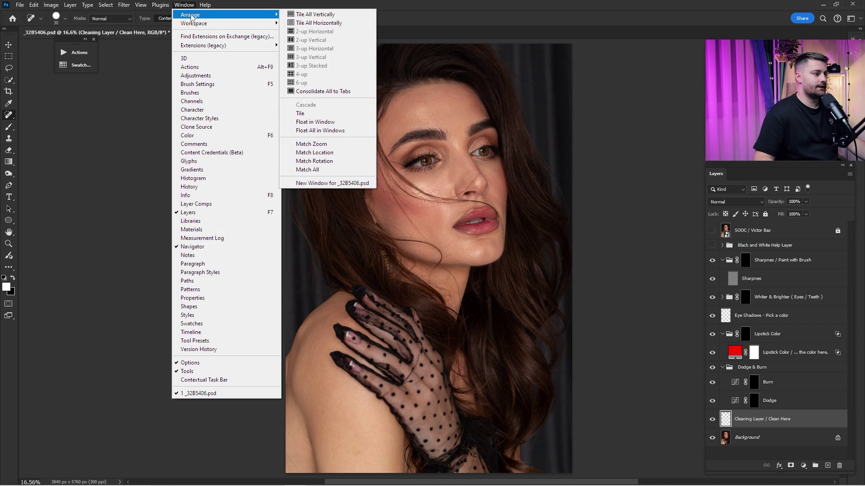
{"action": "left_click", "coordinate": [315, 184]}
{"action": "left_click", "coordinate": [183, 5]}
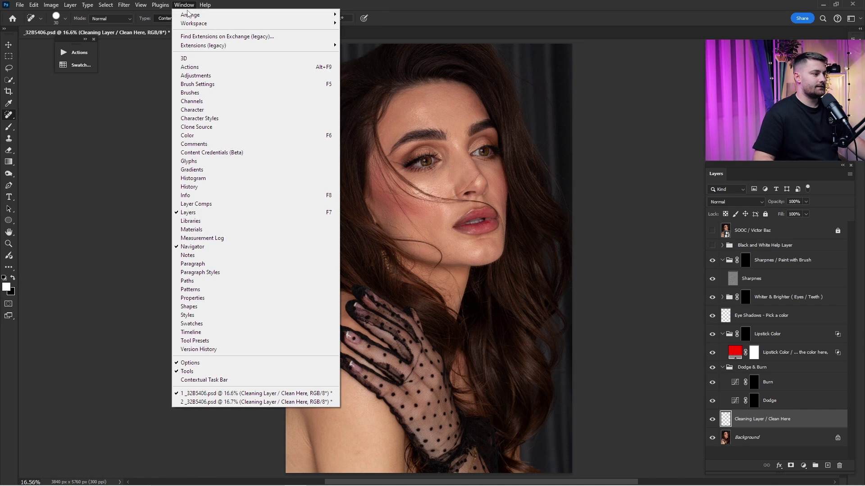
{"action": "mouse_move", "coordinate": [194, 15]}
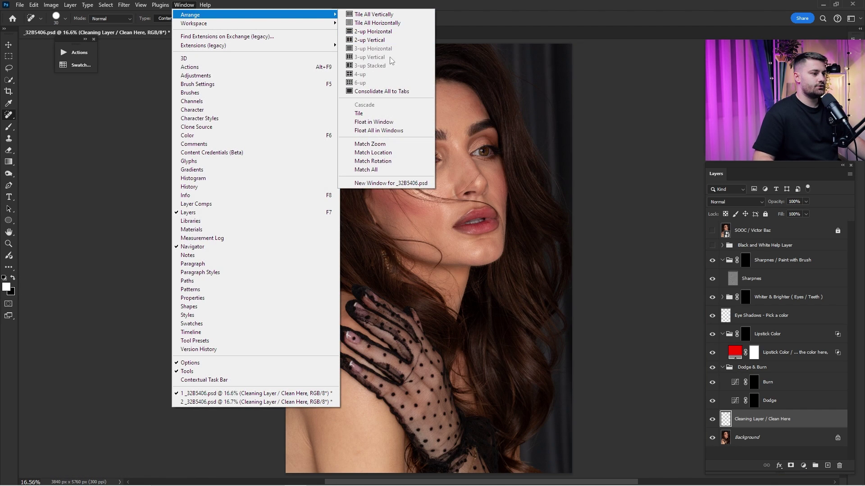
{"action": "left_click", "coordinate": [371, 41]}
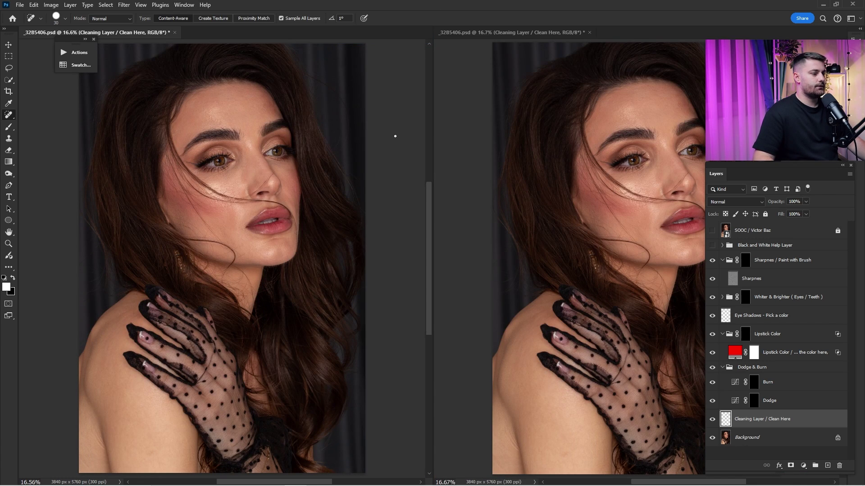
Fit the whole portrait in the first window and narrow that window to give the second more room.
{"action": "scroll", "coordinate": [387, 160], "scroll_direction": "down", "scroll_amount": 3}
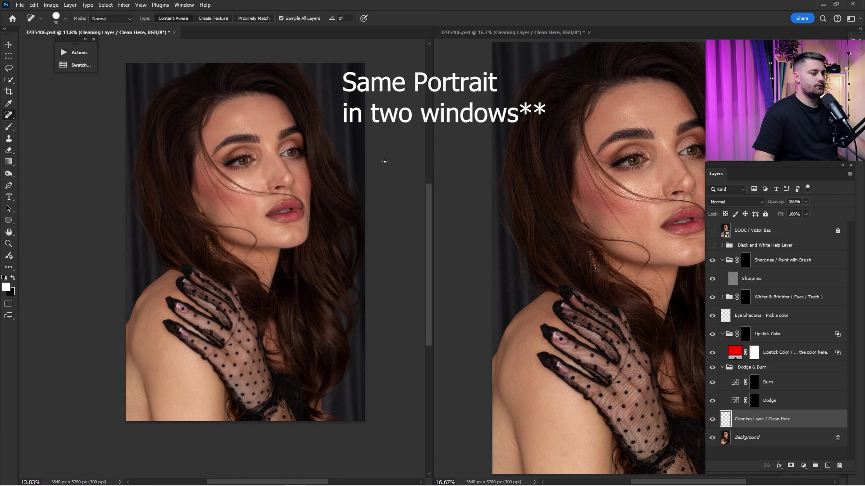
{"action": "left_click", "coordinate": [433, 179]}
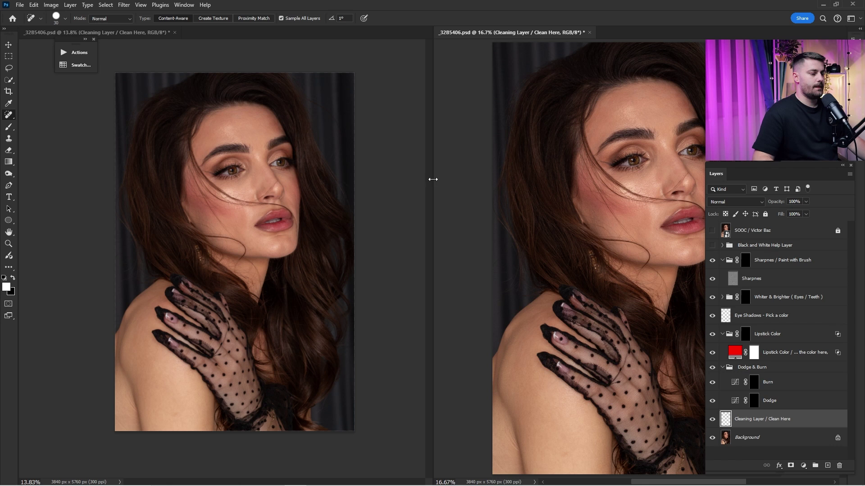
{"action": "left_click", "coordinate": [279, 199]}
{"action": "left_click_drag", "start_coordinate": [275, 199], "coordinate": [254, 211]}
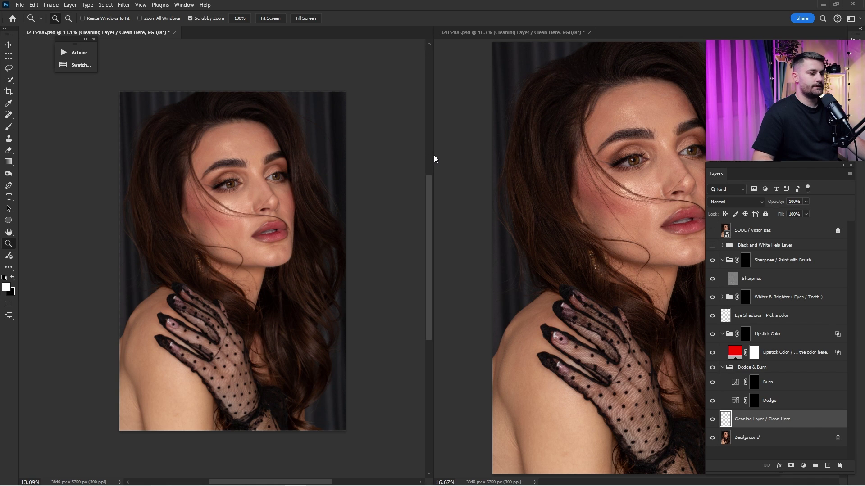
{"action": "left_click_drag", "start_coordinate": [432, 155], "coordinate": [343, 169]}
{"action": "left_click", "coordinate": [555, 167]}
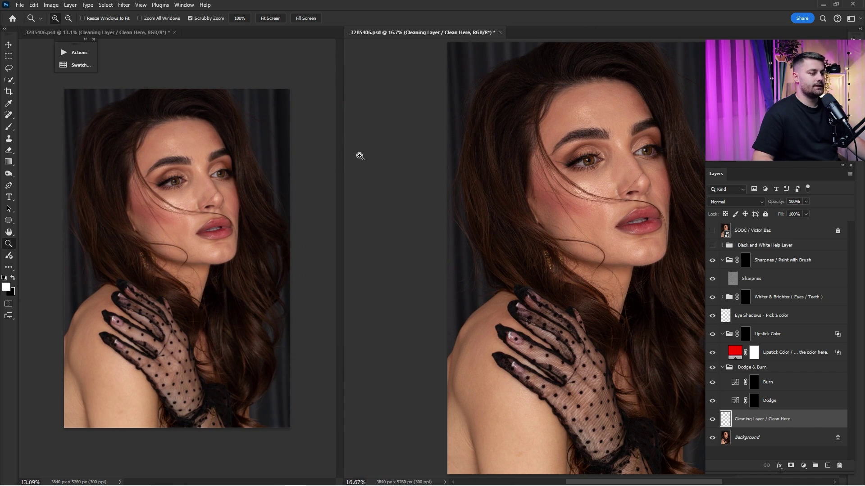
{"action": "left_click_drag", "start_coordinate": [343, 152], "coordinate": [308, 162]}
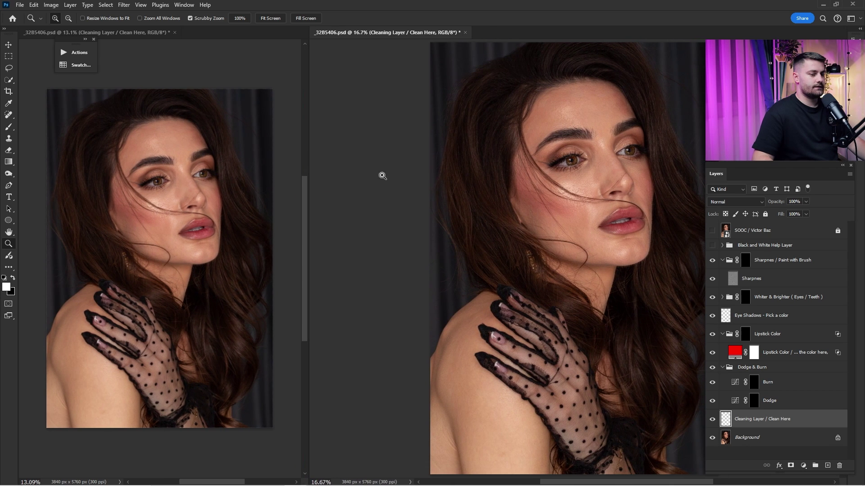
Frame the face in the second window, select the Dodge layer mask and show the Black and White Help Layer group.
{"action": "left_click_drag", "start_coordinate": [607, 177], "coordinate": [519, 194]}
{"action": "left_click_drag", "start_coordinate": [519, 194], "coordinate": [536, 187]}
{"action": "left_click_drag", "start_coordinate": [509, 112], "coordinate": [526, 111]}
{"action": "left_click_drag", "start_coordinate": [526, 111], "coordinate": [531, 173]}
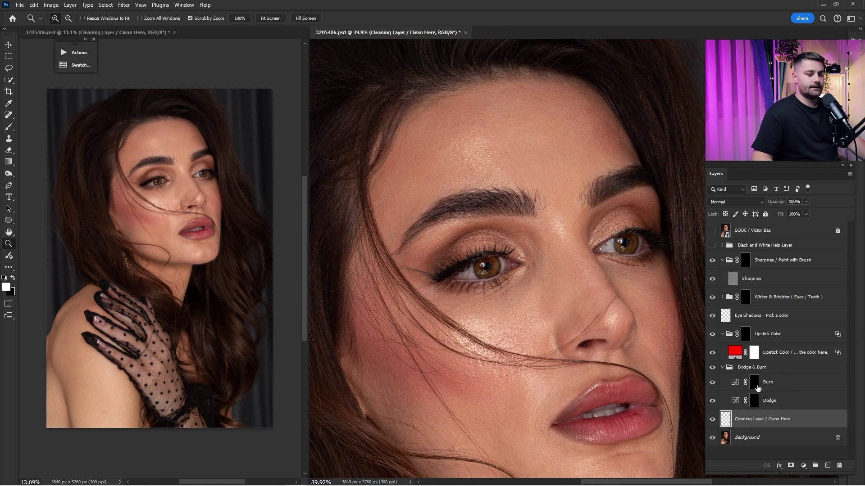
{"action": "left_click", "coordinate": [757, 388]}
{"action": "left_click", "coordinate": [755, 403]}
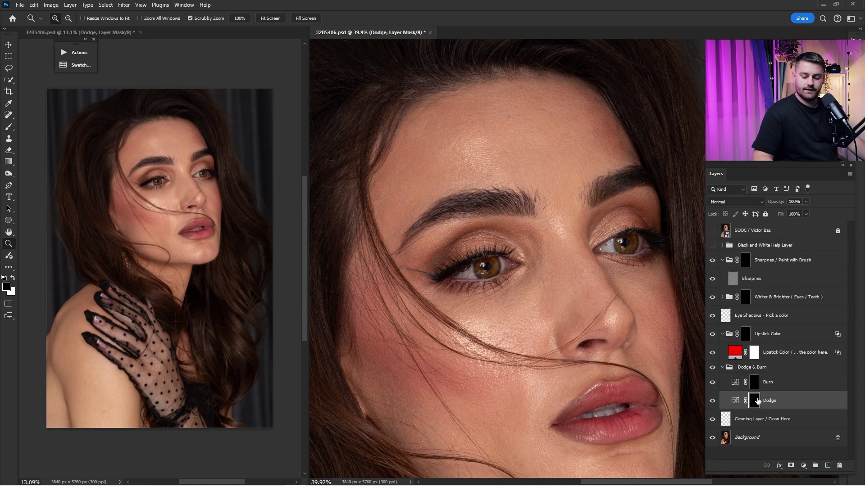
{"action": "left_click", "coordinate": [712, 246]}
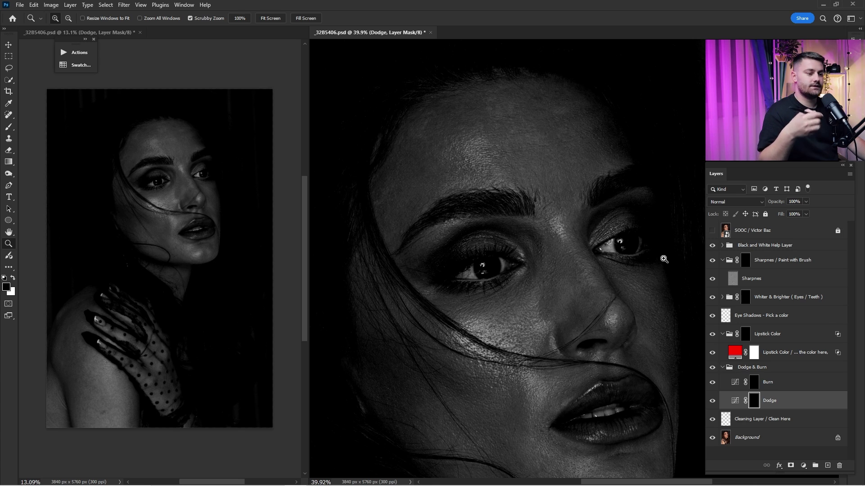
Set up the Brush tool with 100% opacity and 2% flow.
{"action": "left_click", "coordinate": [490, 161]}
{"action": "key", "text": "b"}
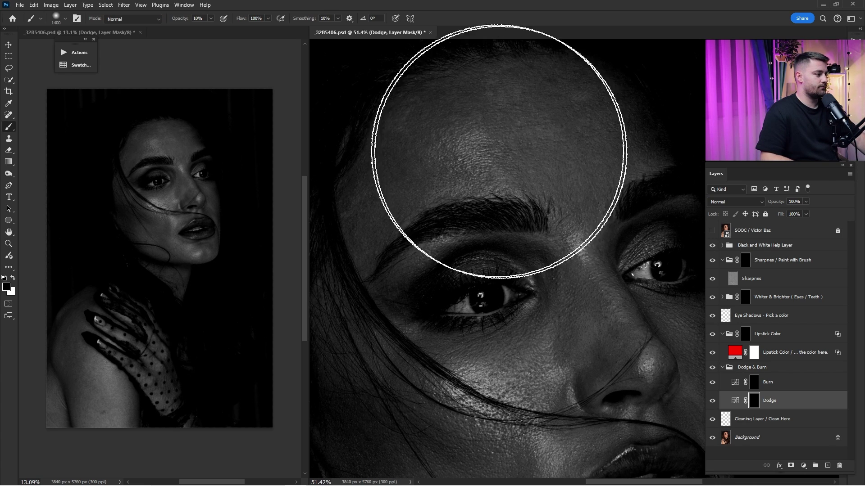
{"action": "type", "text": "100"}
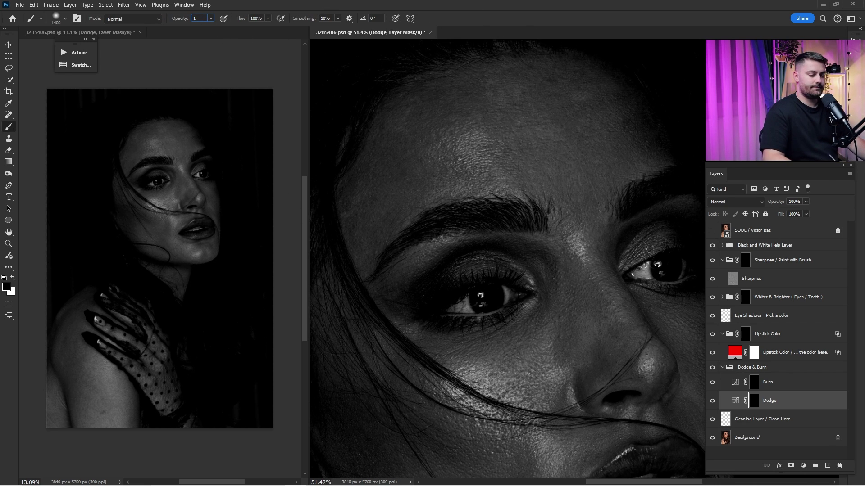
{"action": "key", "text": "Return"}
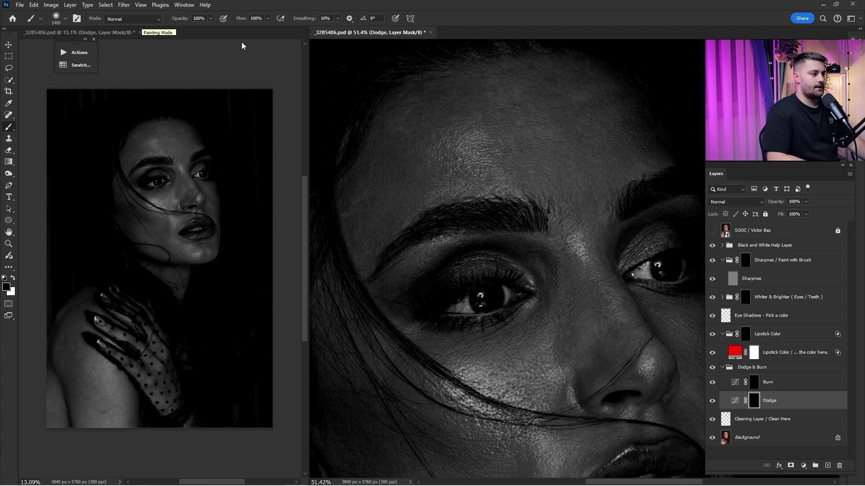
{"action": "left_click", "coordinate": [267, 19]}
{"action": "left_click", "coordinate": [264, 20]}
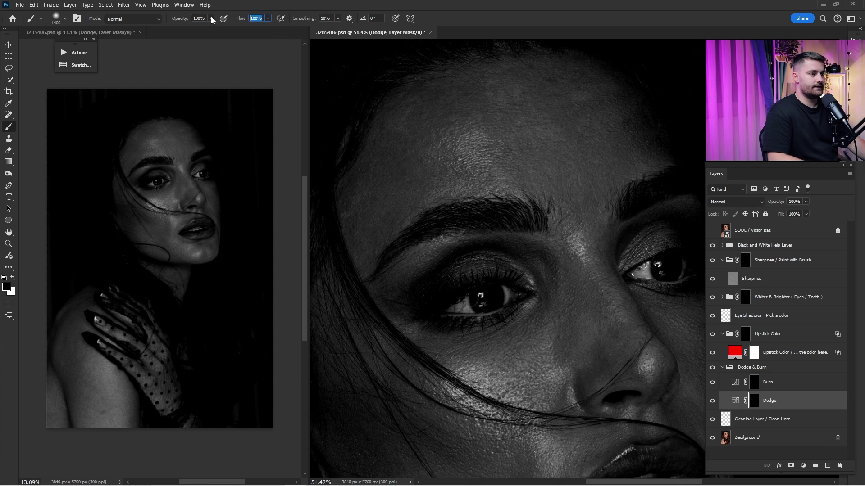
{"action": "scroll", "coordinate": [425, 193], "scroll_direction": "up", "scroll_amount": 2}
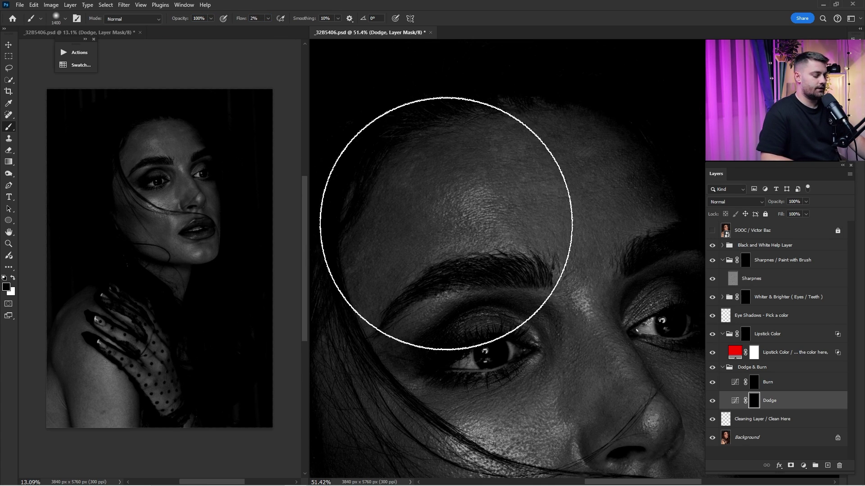
Paint over the dark patches across the forehead on the Dodge mask with a much smaller brush.
{"action": "key", "text": "1"}
{"action": "key", "text": "bracketleft"}
{"action": "key", "text": "bracketleft"}
{"action": "key", "text": "bracketleft"}
{"action": "key", "text": "bracketleft"}
{"action": "key", "text": "bracketleft"}
{"action": "key", "text": "bracketleft"}
{"action": "key", "text": "bracketleft"}
{"action": "key", "text": "bracketleft"}
{"action": "key", "text": "bracketleft"}
{"action": "key", "text": "bracketleft"}
{"action": "key", "text": "bracketleft"}
{"action": "key", "text": "bracketleft"}
{"action": "key", "text": "bracketleft"}
{"action": "key", "text": "bracketleft"}
{"action": "key", "text": "bracketleft"}
{"action": "key", "text": "bracketleft"}
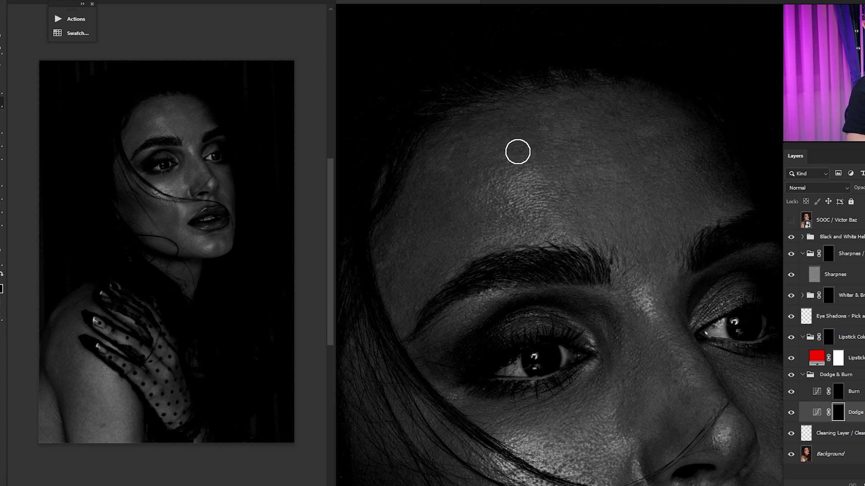
{"action": "left_click_drag", "start_coordinate": [519, 134], "coordinate": [510, 181]}
{"action": "left_click_drag", "start_coordinate": [689, 199], "coordinate": [641, 156]}
{"action": "key", "text": "bracketleft"}
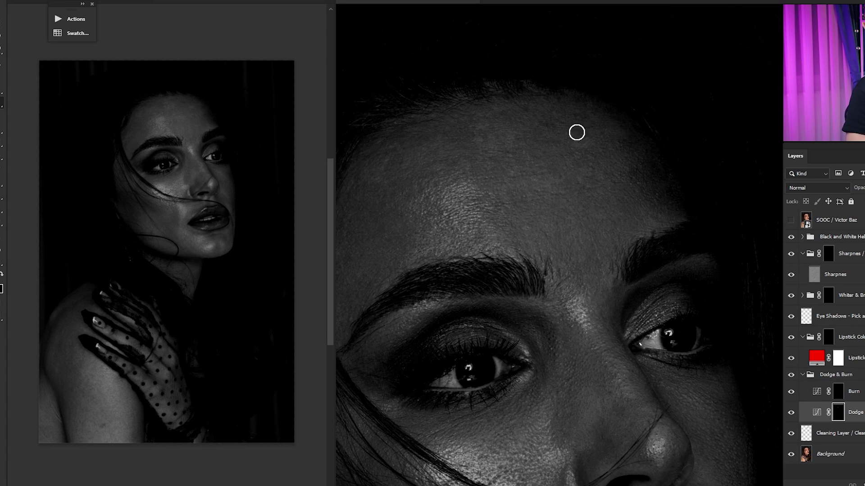
{"action": "left_click_drag", "start_coordinate": [446, 134], "coordinate": [537, 91]}
Dodge the uneven dark patches under the near eye, on the cheek and around the nose.
{"action": "scroll", "coordinate": [518, 194], "scroll_direction": "down", "scroll_amount": 3}
{"action": "scroll", "coordinate": [517, 194], "scroll_direction": "right", "scroll_amount": 2}
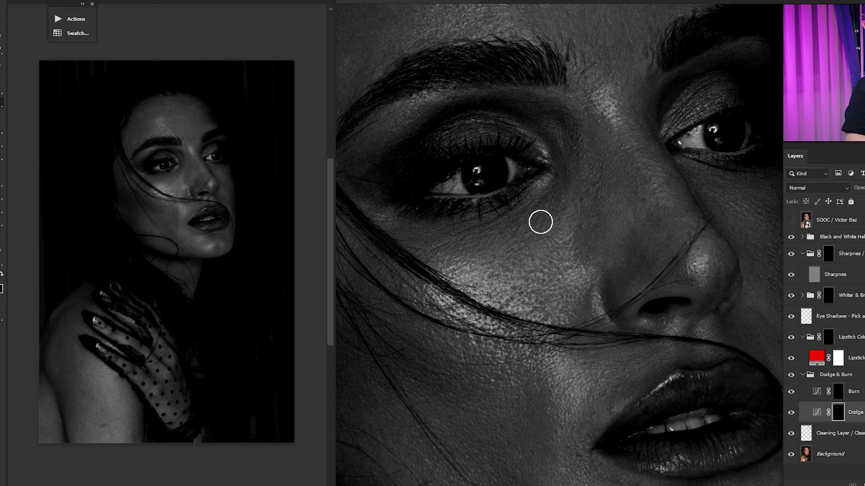
{"action": "scroll", "coordinate": [590, 247], "scroll_direction": "down", "scroll_amount": 3}
{"action": "scroll", "coordinate": [590, 247], "scroll_direction": "left", "scroll_amount": 1}
{"action": "scroll", "coordinate": [586, 220], "scroll_direction": "up", "scroll_amount": 1}
{"action": "scroll", "coordinate": [585, 221], "scroll_direction": "left", "scroll_amount": 1}
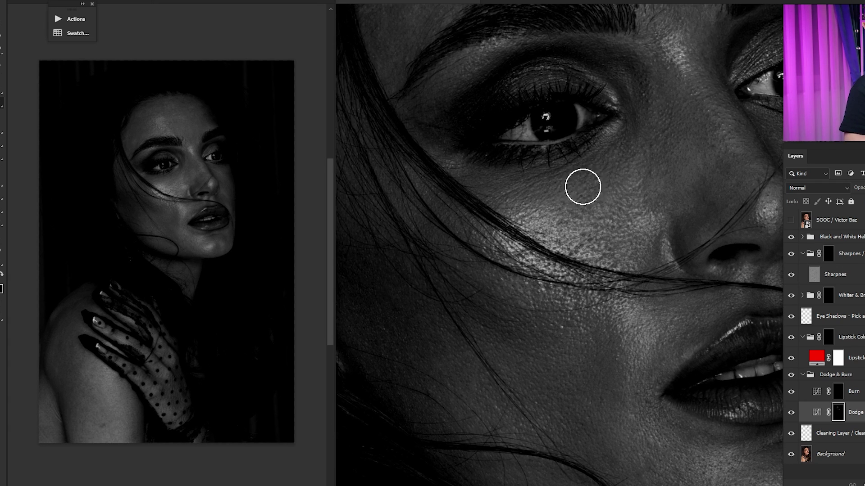
{"action": "scroll", "coordinate": [608, 167], "scroll_direction": "down", "scroll_amount": 1}
{"action": "scroll", "coordinate": [653, 180], "scroll_direction": "up", "scroll_amount": 2}
{"action": "scroll", "coordinate": [653, 181], "scroll_direction": "right", "scroll_amount": 1}
{"action": "scroll", "coordinate": [631, 212], "scroll_direction": "down", "scroll_amount": 3}
{"action": "scroll", "coordinate": [631, 212], "scroll_direction": "right", "scroll_amount": 2}
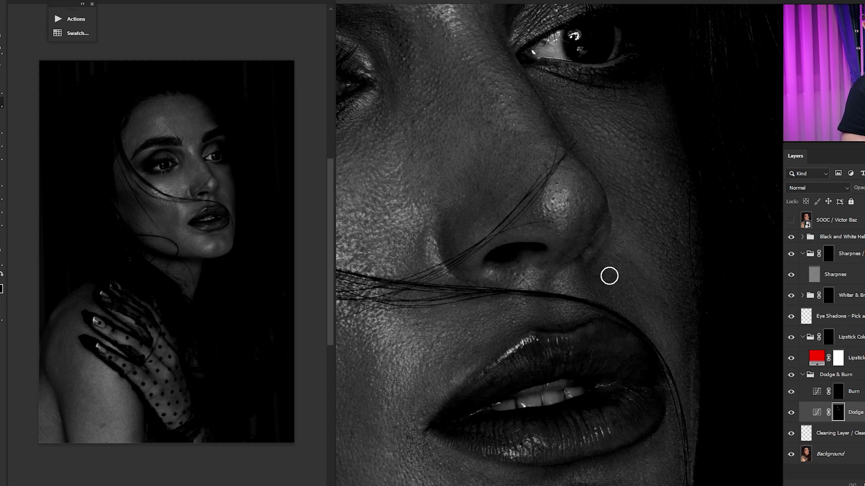
Dodge the small dark spots between the cheek, nostril and mouth corner, adjusting the brush size to each area.
{"action": "scroll", "coordinate": [562, 285], "scroll_direction": "up", "scroll_amount": 3}
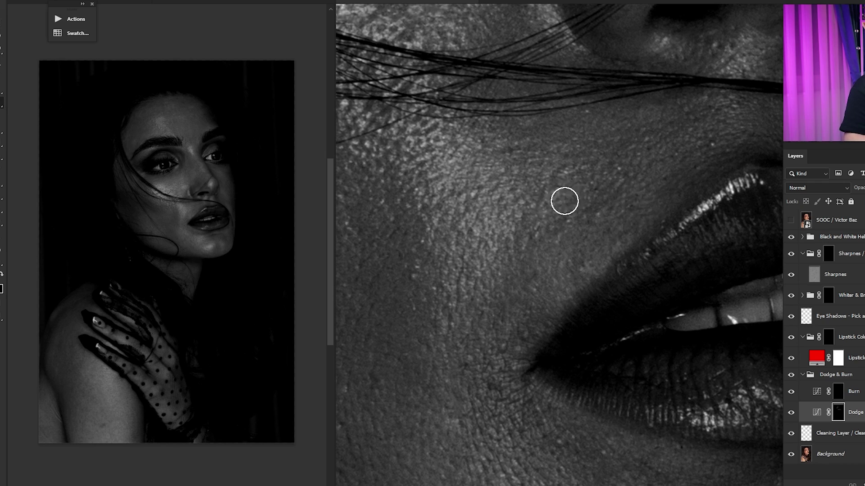
{"action": "scroll", "coordinate": [558, 212], "scroll_direction": "down", "scroll_amount": 3}
{"action": "key", "text": "bracketright"}
{"action": "scroll", "coordinate": [614, 255], "scroll_direction": "up", "scroll_amount": 3}
{"action": "key", "text": "bracketleft"}
{"action": "key", "text": "bracketleft"}
{"action": "key", "text": "bracketleft"}
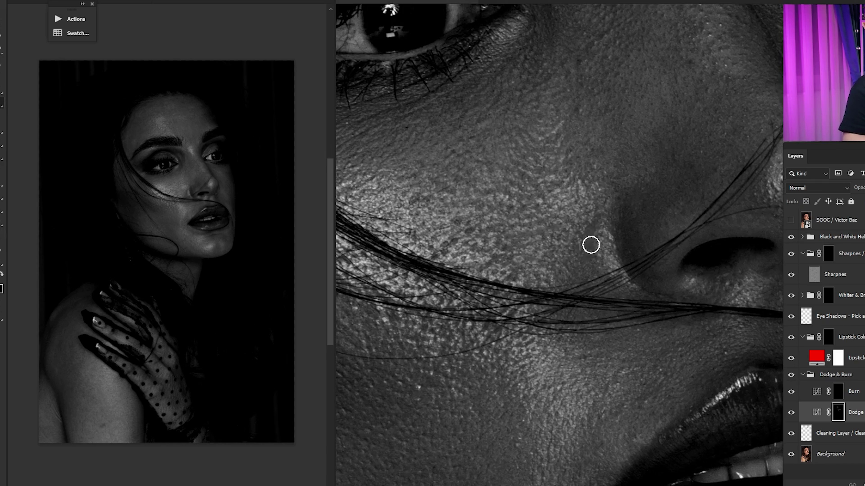
Dodge the dark patches on the chin and the skin below the lips with a slightly larger brush.
{"action": "scroll", "coordinate": [590, 245], "scroll_direction": "down", "scroll_amount": 2}
{"action": "scroll", "coordinate": [585, 211], "scroll_direction": "down", "scroll_amount": 4}
{"action": "scroll", "coordinate": [586, 210], "scroll_direction": "right", "scroll_amount": 2}
{"action": "left_click_drag", "start_coordinate": [718, 309], "coordinate": [653, 291]}
{"action": "key", "text": "bracketright"}
{"action": "key", "text": "bracketright"}
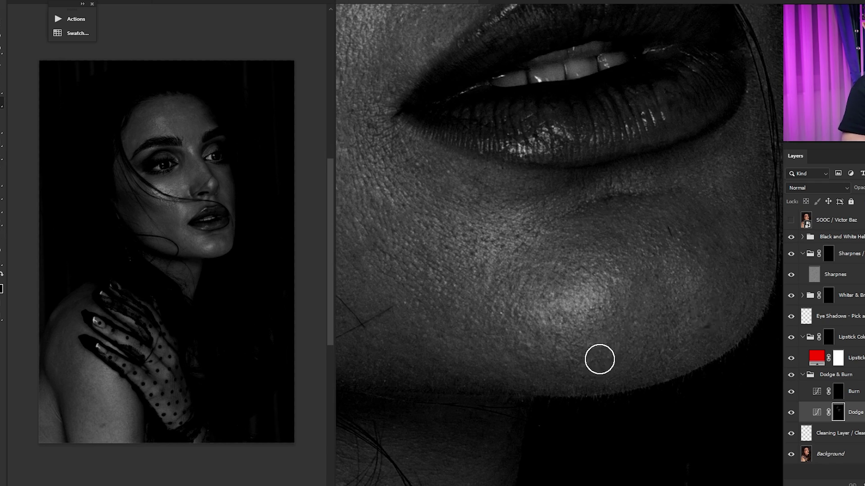
{"action": "mouse_move", "coordinate": [376, 185]}
{"action": "left_mouse_down"}
{"action": "mouse_move", "coordinate": [516, 212]}
{"action": "mouse_move", "coordinate": [441, 165]}
{"action": "left_mouse_up"}
{"action": "left_click_drag", "start_coordinate": [703, 252], "coordinate": [585, 290]}
Fit the portrait in view, hide the Black and White Help Layer and toggle the Dodge & Burn group to compare.
{"action": "key", "text": "z"}
{"action": "key", "text": "ctrl+0"}
{"action": "left_click", "coordinate": [790, 237]}
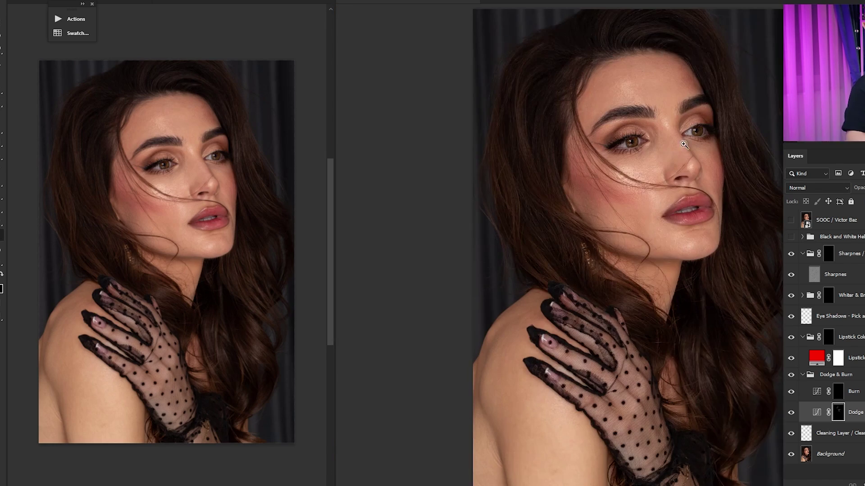
{"action": "left_click", "coordinate": [792, 376]}
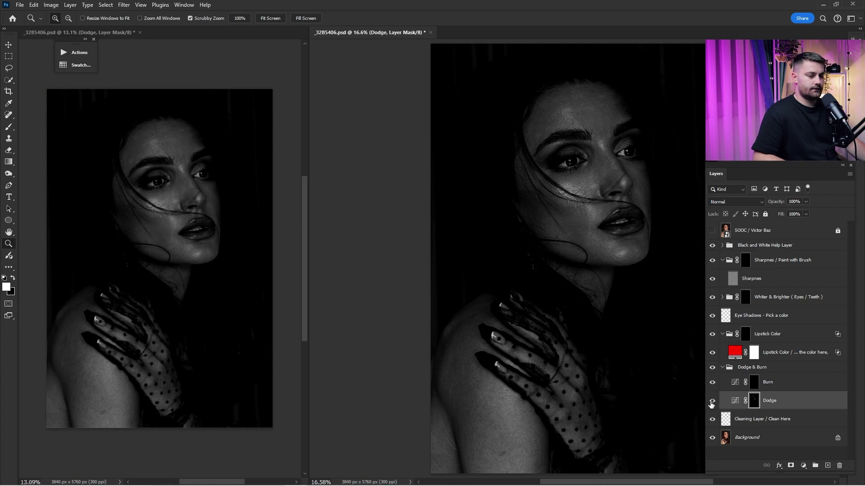
Toggle the Dodge layer's visibility to compare the skin before and after dodging in black and white.
{"action": "left_click", "coordinate": [712, 400]}
{"action": "left_click", "coordinate": [712, 400]}
{"action": "left_click", "coordinate": [711, 400]}
{"action": "left_click", "coordinate": [712, 400]}
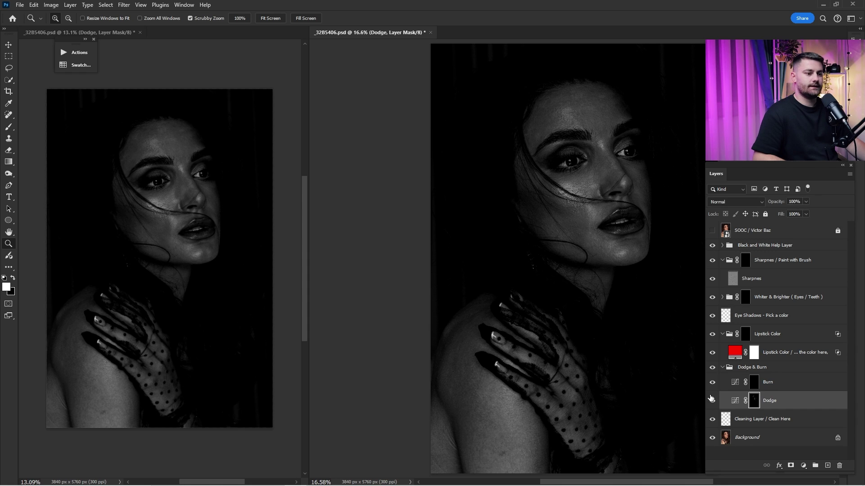
{"action": "left_click", "coordinate": [712, 400]}
{"action": "left_click", "coordinate": [712, 401]}
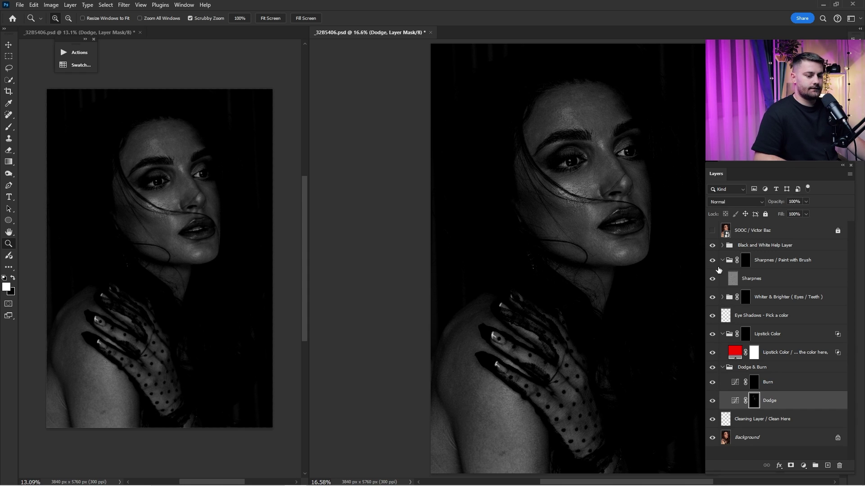
Select the Burn layer mask and paint over the bright highlight on the forehead above the near eyebrow.
{"action": "left_click", "coordinate": [750, 383]}
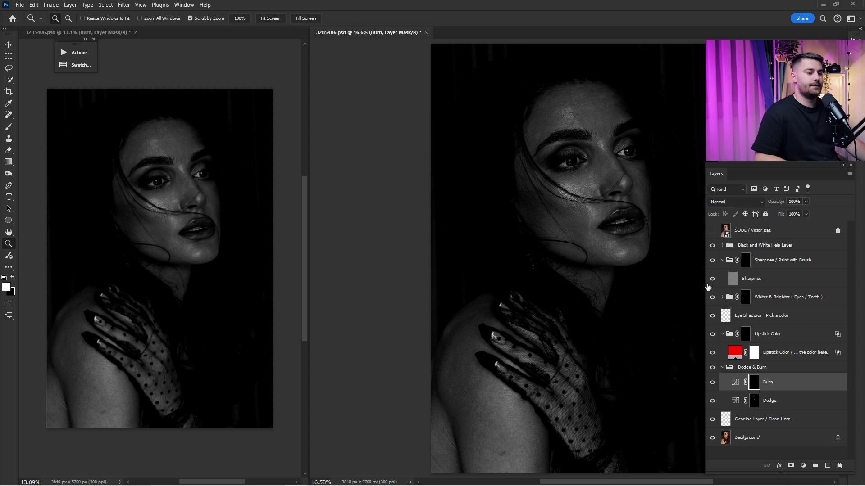
{"action": "left_click", "coordinate": [598, 129]}
{"action": "left_click", "coordinate": [616, 244]}
{"action": "left_click", "coordinate": [615, 255]}
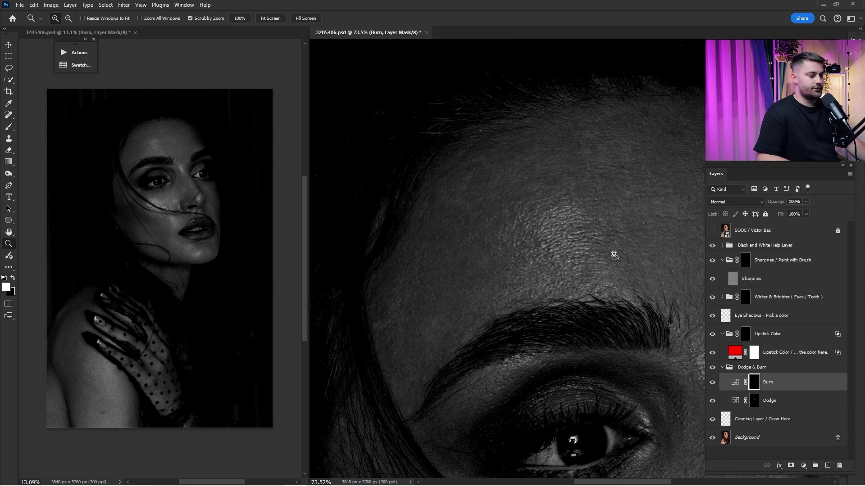
{"action": "key", "text": "b"}
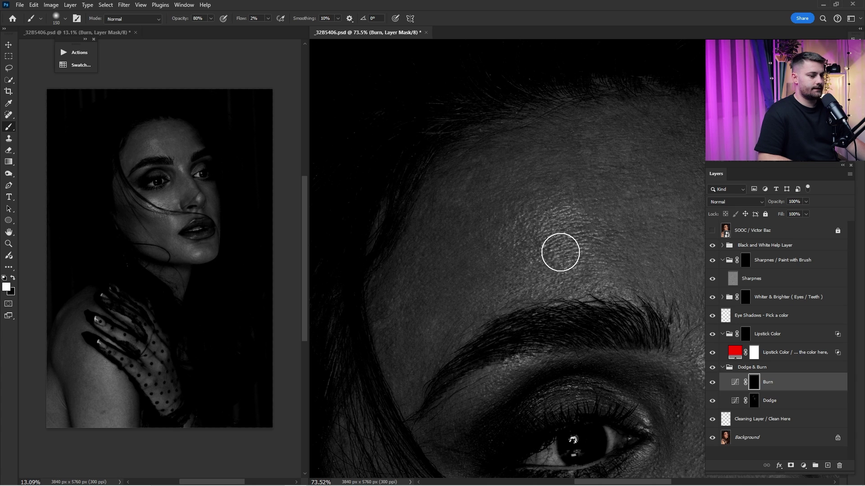
{"action": "mouse_move", "coordinate": [590, 253]}
{"action": "left_mouse_down"}
{"action": "mouse_move", "coordinate": [563, 211]}
{"action": "mouse_move", "coordinate": [557, 219]}
{"action": "mouse_move", "coordinate": [581, 250]}
{"action": "mouse_move", "coordinate": [554, 213]}
{"action": "left_mouse_up"}
{"action": "mouse_move", "coordinate": [601, 276]}
{"action": "left_mouse_down"}
{"action": "mouse_move", "coordinate": [496, 178]}
{"action": "mouse_move", "coordinate": [508, 334]}
{"action": "left_mouse_up"}
Reduce the brush size to 80 and burn the bright patches on the upper forehead.
{"action": "key", "text": "["}
{"action": "key", "text": "["}
{"action": "key", "text": "["}
{"action": "key", "text": "["}
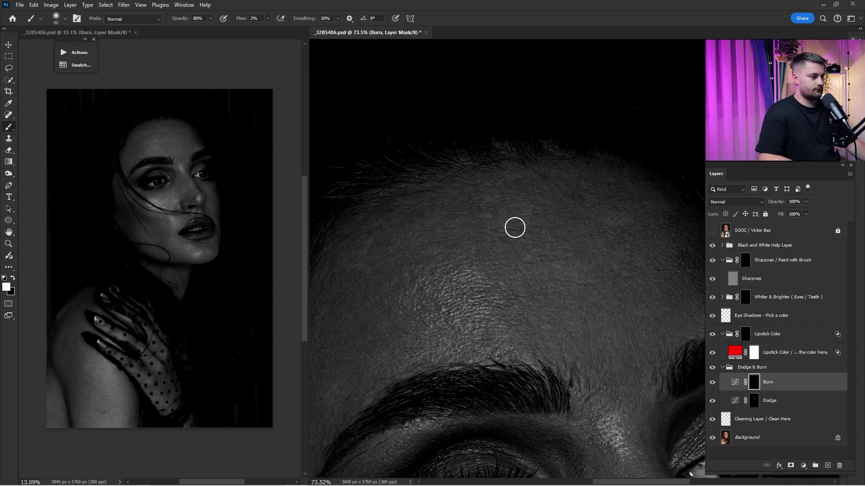
{"action": "left_click_drag", "start_coordinate": [514, 228], "coordinate": [558, 203]}
Burn the bright skin on the forehead above the near eyebrow with the brush size set to 70.
{"action": "key", "text": "["}
{"action": "key", "text": "["}
{"action": "key", "text": "["}
{"action": "key", "text": "["}
{"action": "left_click_drag", "start_coordinate": [684, 211], "coordinate": [569, 234]}
{"action": "left_click_drag", "start_coordinate": [387, 360], "coordinate": [558, 262]}
{"action": "key", "text": "]"}
{"action": "key", "text": "]"}
{"action": "key", "text": "]"}
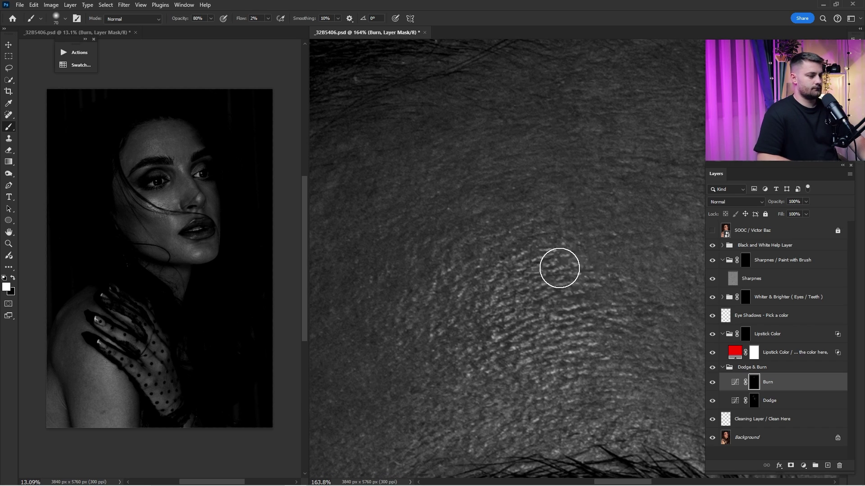
{"action": "left_click_drag", "start_coordinate": [558, 90], "coordinate": [565, 210]}
{"action": "left_click_drag", "start_coordinate": [351, 352], "coordinate": [509, 250]}
{"action": "left_click_drag", "start_coordinate": [432, 418], "coordinate": [547, 234]}
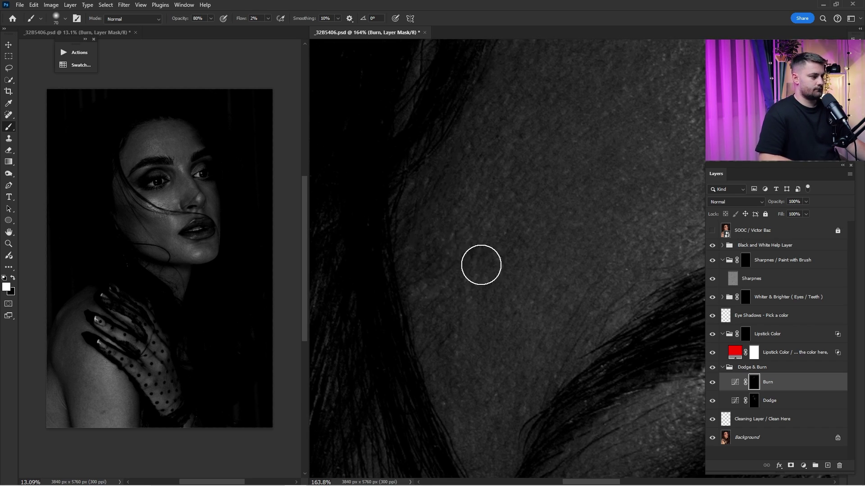
Reduce the brush size to 40 and burn the bright edge on the cheek beside the nostril.
{"action": "left_click_drag", "start_coordinate": [630, 383], "coordinate": [455, 171]}
{"action": "left_click_drag", "start_coordinate": [648, 315], "coordinate": [472, 80]}
{"action": "left_click_drag", "start_coordinate": [675, 374], "coordinate": [405, 252]}
{"action": "left_click_drag", "start_coordinate": [565, 276], "coordinate": [577, 230]}
{"action": "key", "text": "["}
{"action": "key", "text": "["}
{"action": "key", "text": "["}
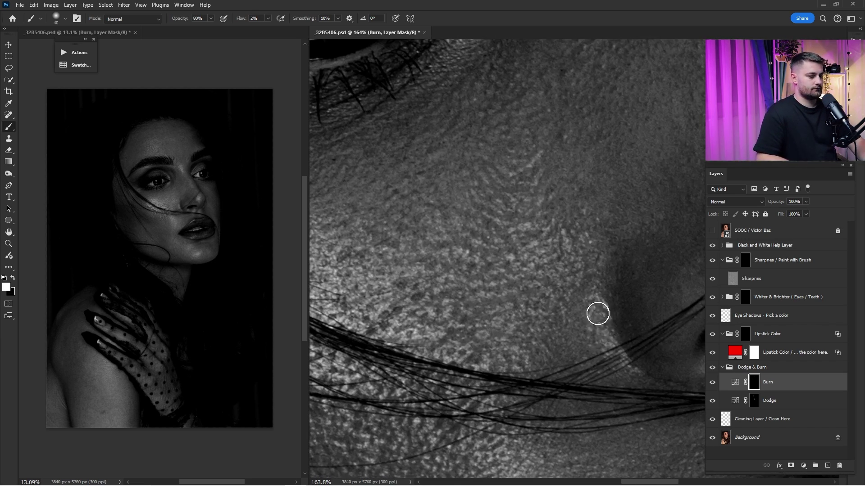
{"action": "left_click_drag", "start_coordinate": [432, 254], "coordinate": [606, 279]}
Burn the bright skin on the lower cheek with the brush at 100 and on the chin at 80.
{"action": "key", "text": "]"}
{"action": "key", "text": "]"}
{"action": "key", "text": "]"}
{"action": "key", "text": "]"}
{"action": "scroll", "coordinate": [433, 243], "scroll_direction": "down", "scroll_amount": 5}
{"action": "key", "text": "bracketright"}
{"action": "key", "text": "bracketright"}
{"action": "scroll", "coordinate": [550, 174], "scroll_direction": "down", "scroll_amount": 5}
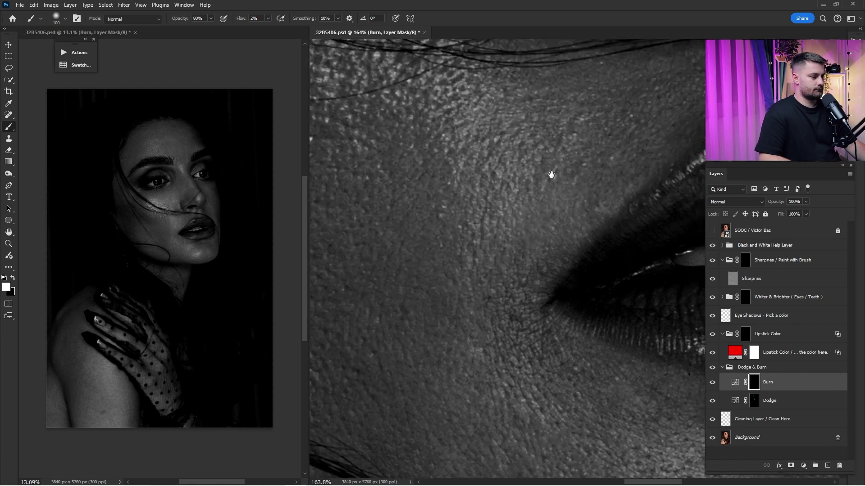
{"action": "key", "text": "bracketleft"}
{"action": "key", "text": "bracketleft"}
{"action": "scroll", "coordinate": [487, 268], "scroll_direction": "down", "scroll_amount": 3}
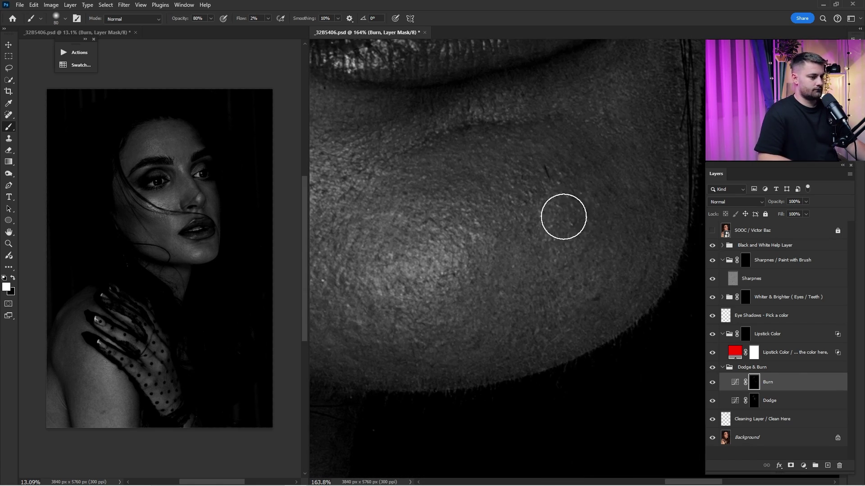
{"action": "scroll", "coordinate": [564, 216], "scroll_direction": "up", "scroll_amount": 15}
{"action": "scroll", "coordinate": [515, 155], "scroll_direction": "left", "scroll_amount": 5}
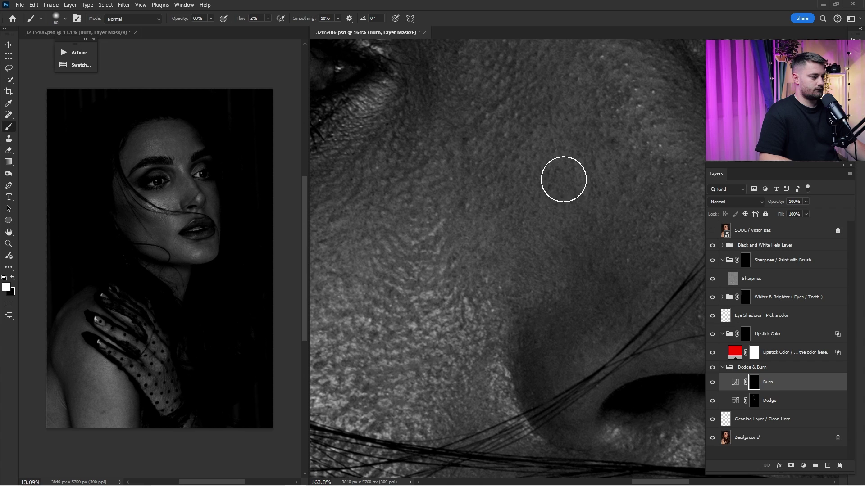
{"action": "scroll", "coordinate": [458, 367], "scroll_direction": "down", "scroll_amount": 3}
Fit the portrait in view, hide the Black and White Help Layer and close the extra document window.
{"action": "key", "text": "ctrl+0"}
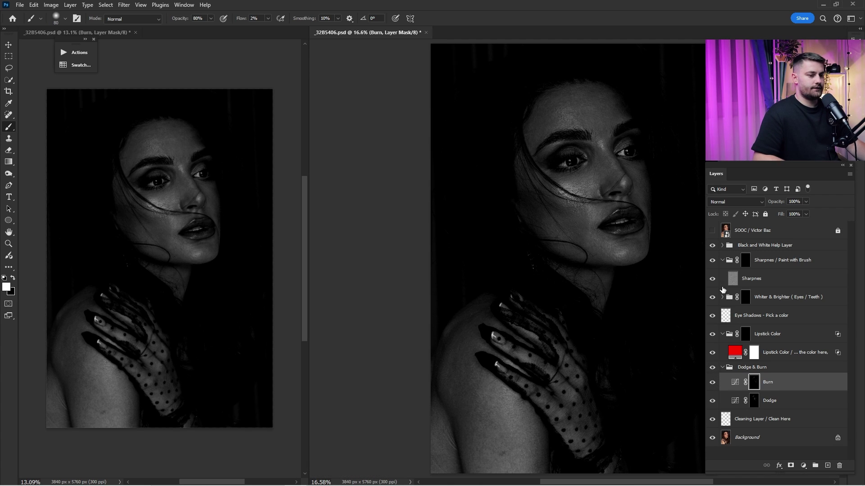
{"action": "left_click", "coordinate": [712, 247]}
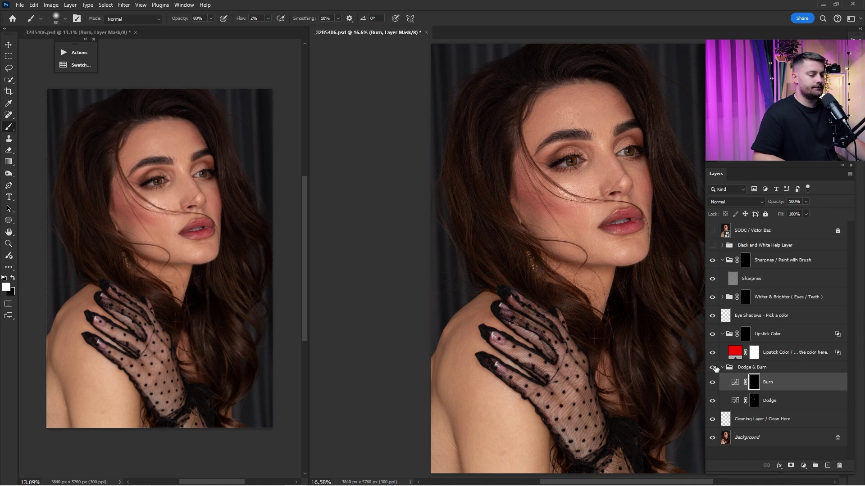
{"action": "left_click", "coordinate": [136, 32]}
Select the Lipstick Color mask, set the brush to 100% opacity, 100% flow and size 50, and try a stroke along the upper lip.
{"action": "left_click", "coordinate": [746, 334]}
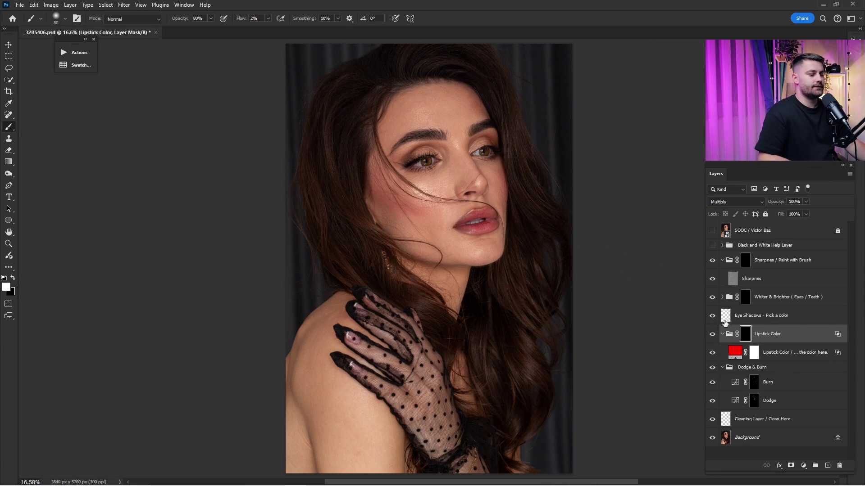
{"action": "left_click_drag", "start_coordinate": [475, 239], "coordinate": [531, 252]}
{"action": "left_click_drag", "start_coordinate": [469, 292], "coordinate": [511, 305]}
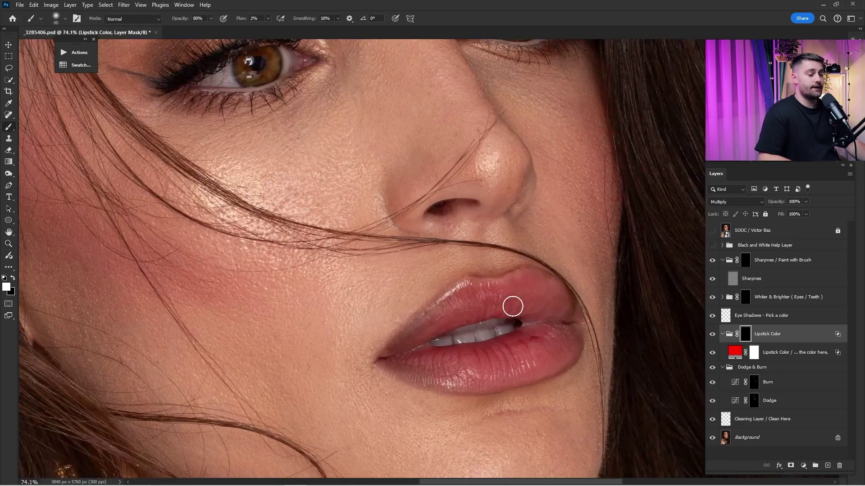
{"action": "scroll", "coordinate": [491, 320], "scroll_direction": "up", "scroll_amount": 3}
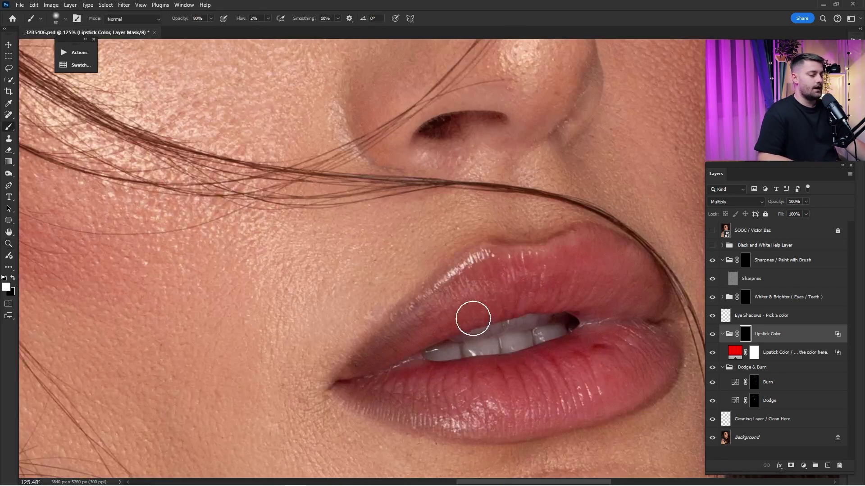
{"action": "key", "text": "0"}
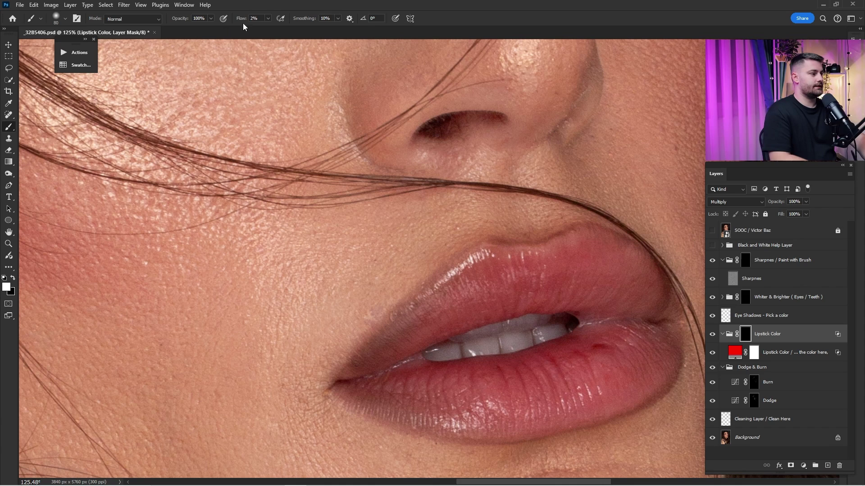
{"action": "key", "text": "shift+0"}
{"action": "key", "text": "bracketleft"}
{"action": "key", "text": "bracketleft"}
{"action": "key", "text": "bracketleft"}
{"action": "key", "text": "bracketleft"}
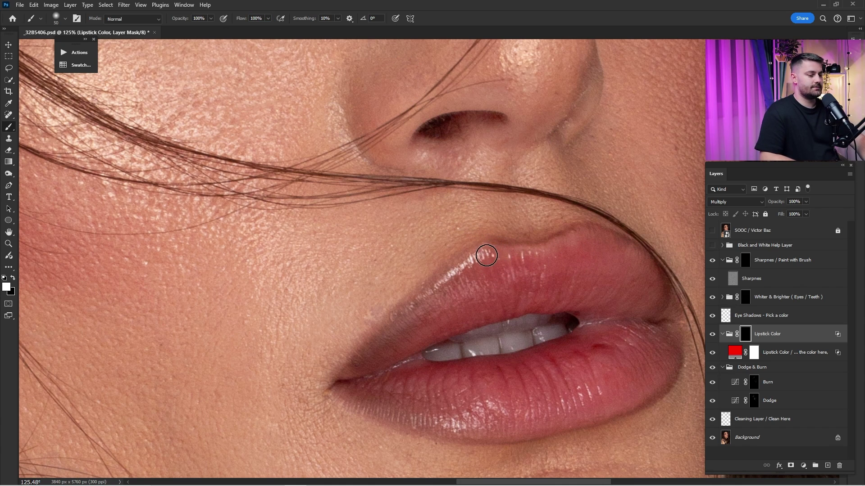
{"action": "left_click_drag", "start_coordinate": [490, 249], "coordinate": [409, 311]}
{"action": "key", "text": "ctrl+z"}
Draw a Pen path from the near mouth corner along the outline of the upper lip.
{"action": "left_click", "coordinate": [9, 185]}
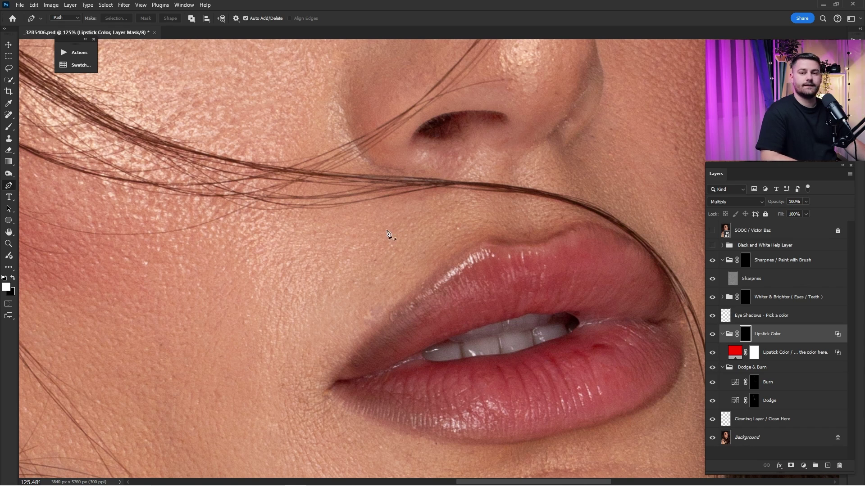
{"action": "left_click", "coordinate": [330, 386]}
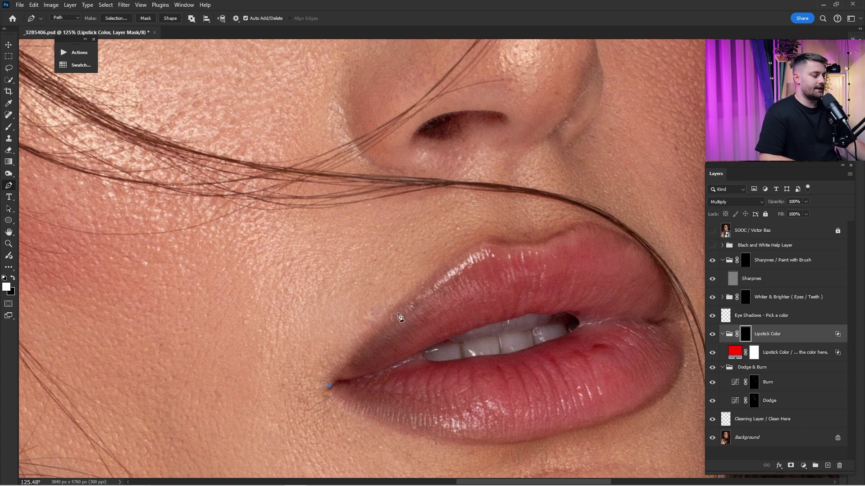
{"action": "scroll", "coordinate": [501, 242], "scroll_direction": "up", "scroll_amount": 3}
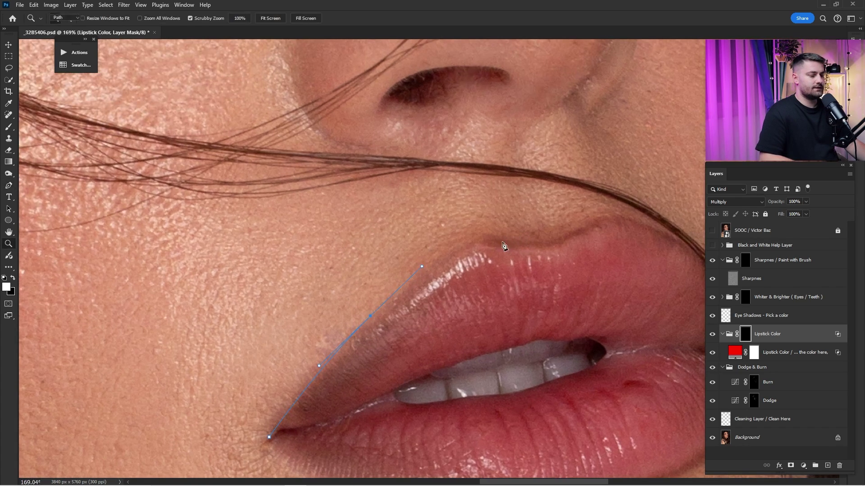
{"action": "left_click_drag", "start_coordinate": [499, 239], "coordinate": [526, 242]}
{"action": "left_click_drag", "start_coordinate": [575, 230], "coordinate": [591, 219]}
{"action": "left_click_drag", "start_coordinate": [675, 239], "coordinate": [558, 242]}
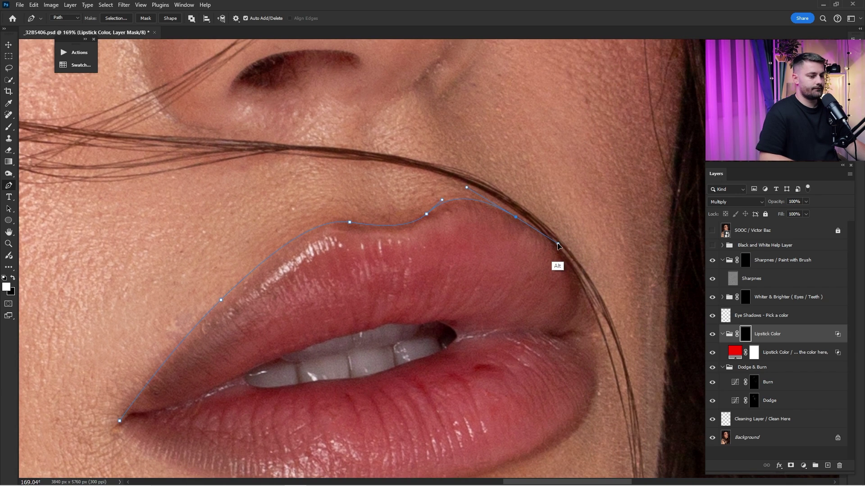
Continue the path around the far mouth corner and lower lip, closing it at the starting anchor.
{"action": "left_click_drag", "start_coordinate": [581, 315], "coordinate": [563, 199]}
{"action": "left_click_drag", "start_coordinate": [582, 209], "coordinate": [580, 240]}
{"action": "left_click_drag", "start_coordinate": [557, 309], "coordinate": [592, 218]}
{"action": "left_click_drag", "start_coordinate": [555, 245], "coordinate": [492, 266]}
{"action": "left_click_drag", "start_coordinate": [313, 290], "coordinate": [463, 282]}
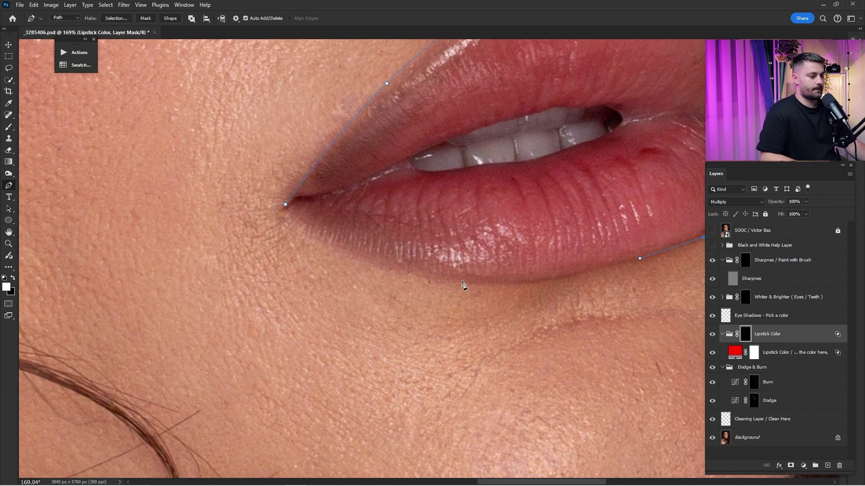
{"action": "left_click_drag", "start_coordinate": [287, 209], "coordinate": [376, 288]}
Convert the closed lip path into a new selection with a feather radius of 2 pixels.
{"action": "right_click", "coordinate": [497, 202]}
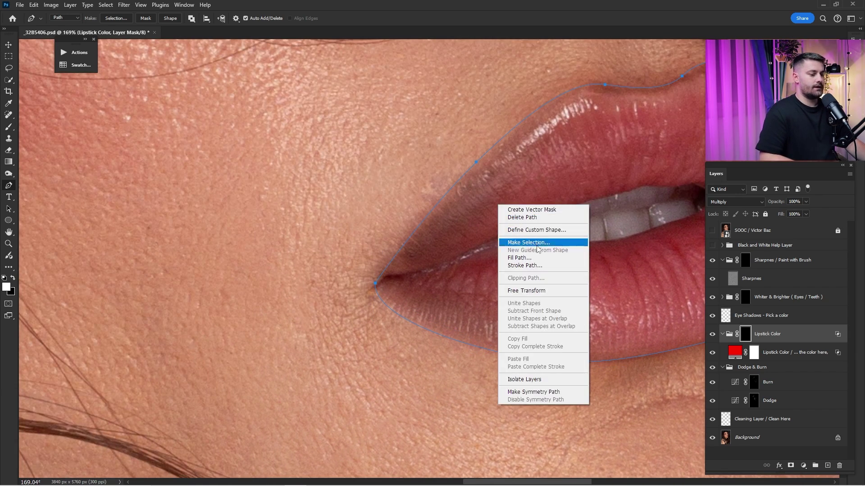
{"action": "left_click", "coordinate": [541, 242]}
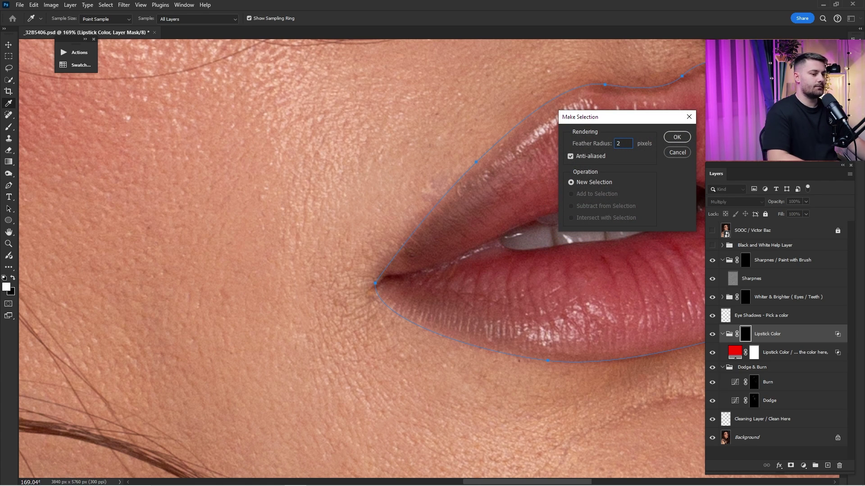
{"action": "key", "text": "Return"}
Fill the lip selection with white on the Lipstick Color mask and deselect.
{"action": "key", "text": "ctrl+0"}
{"action": "left_click_drag", "start_coordinate": [461, 202], "coordinate": [518, 226]}
{"action": "key", "text": "x"}
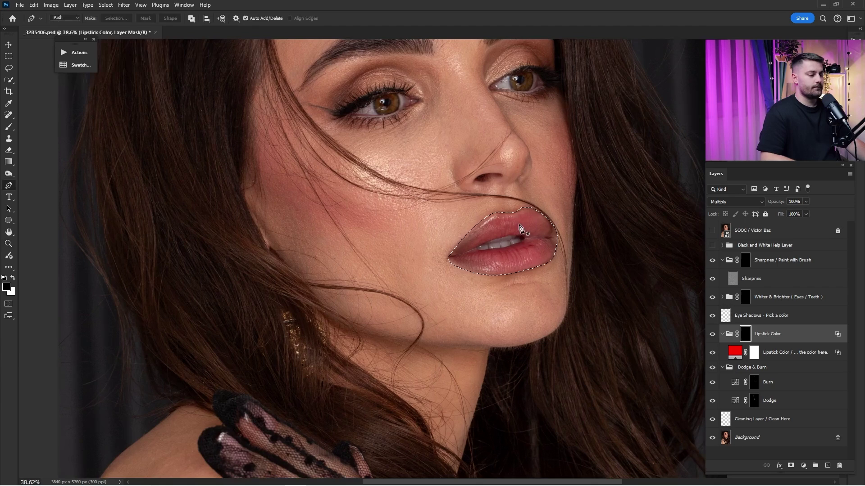
{"action": "key", "text": "ctrl+BackSpace"}
{"action": "key", "text": "ctrl+d"}
Zoom in on the teeth and toggle the Lipstick Color group's visibility to check where the color covers them.
{"action": "scroll", "coordinate": [506, 232], "scroll_direction": "up", "scroll_amount": 3}
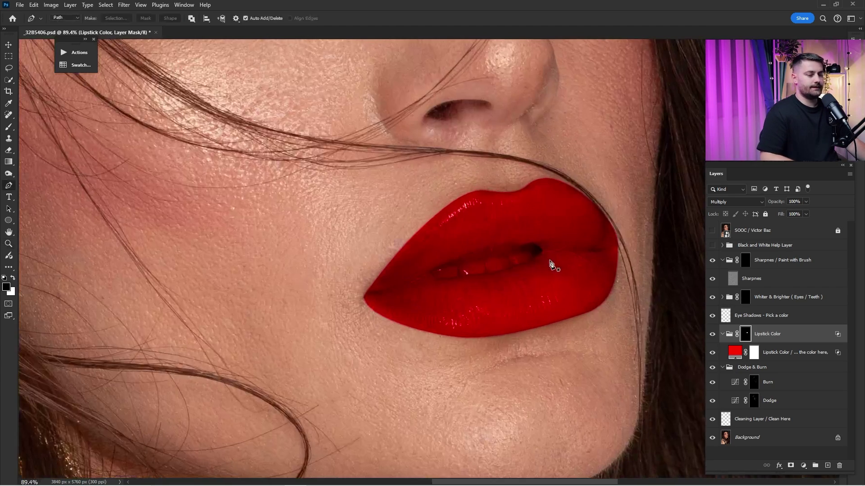
{"action": "scroll", "coordinate": [507, 272], "scroll_direction": "up", "scroll_amount": 2}
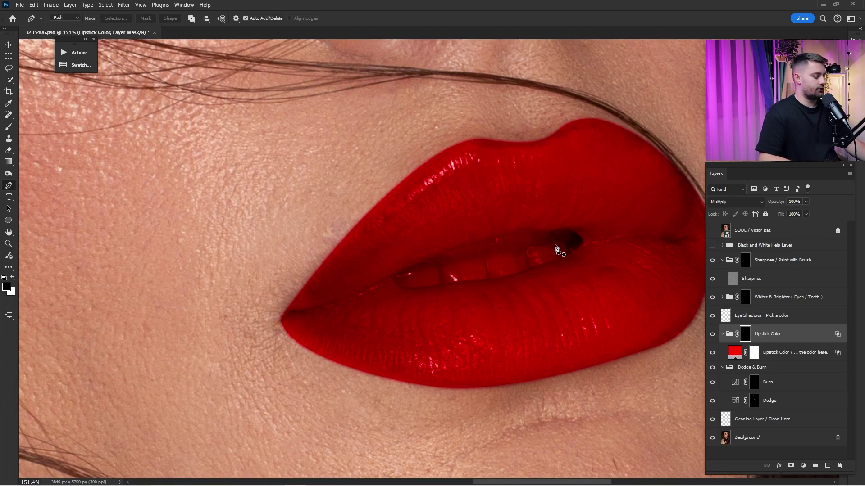
{"action": "key", "text": "z"}
{"action": "left_click_drag", "start_coordinate": [419, 288], "coordinate": [669, 273]}
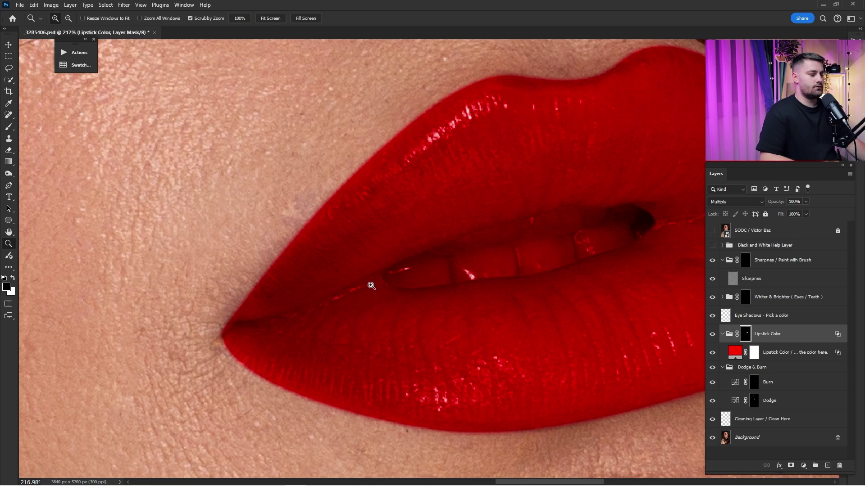
{"action": "left_click_drag", "start_coordinate": [371, 285], "coordinate": [451, 281]}
{"action": "left_click", "coordinate": [712, 334]}
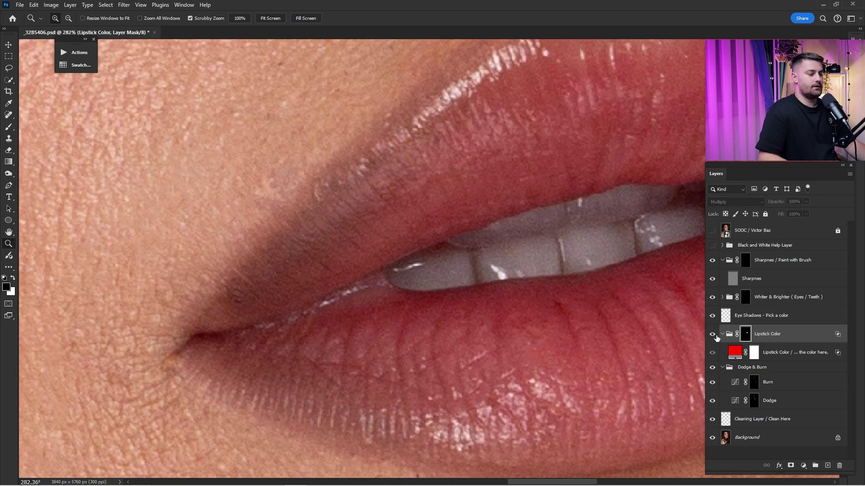
{"action": "left_click", "coordinate": [712, 333]}
Start a Pen path at the near corner of the teeth and undo the first curve along the upper edge.
{"action": "mouse_move", "coordinate": [384, 287]}
{"action": "left_mouse_down"}
{"action": "mouse_move", "coordinate": [431, 286]}
{"action": "mouse_move", "coordinate": [420, 265]}
{"action": "mouse_move", "coordinate": [359, 277]}
{"action": "mouse_move", "coordinate": [389, 289]}
{"action": "left_mouse_up"}
{"action": "key", "text": "p"}
{"action": "key", "text": "z"}
{"action": "left_click", "coordinate": [352, 275]}
{"action": "key", "text": "ctrl+space"}
{"action": "left_click_drag", "start_coordinate": [468, 246], "coordinate": [546, 214]}
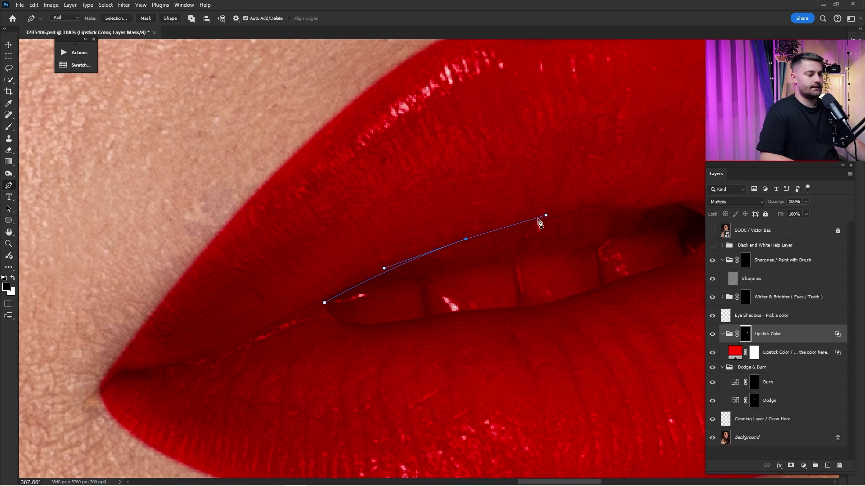
{"action": "key", "text": "ctrl+z"}
Hide the Lipstick Color group and trace the path along the upper edge of the mouth opening.
{"action": "left_click", "coordinate": [714, 334]}
{"action": "left_click_drag", "start_coordinate": [468, 241], "coordinate": [522, 230]}
{"action": "left_click_drag", "start_coordinate": [607, 207], "coordinate": [480, 234]}
{"action": "left_click_drag", "start_coordinate": [479, 234], "coordinate": [452, 234]}
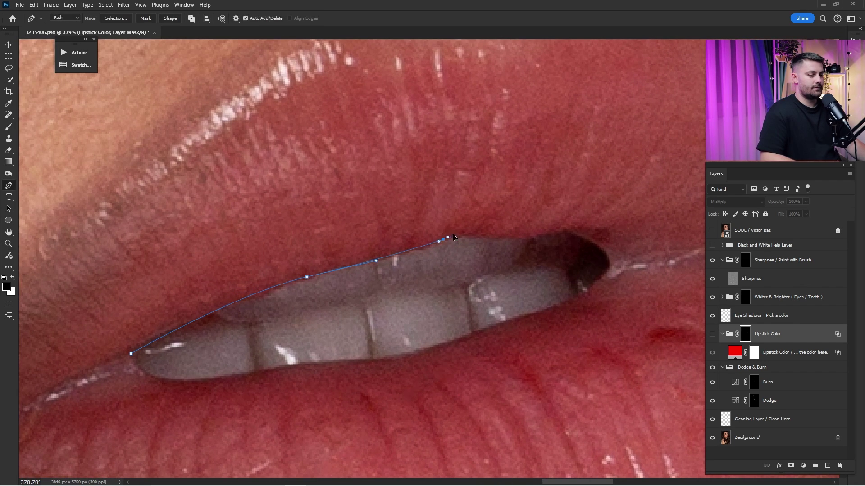
{"action": "left_click", "coordinate": [490, 237]}
{"action": "left_click_drag", "start_coordinate": [537, 236], "coordinate": [599, 245]}
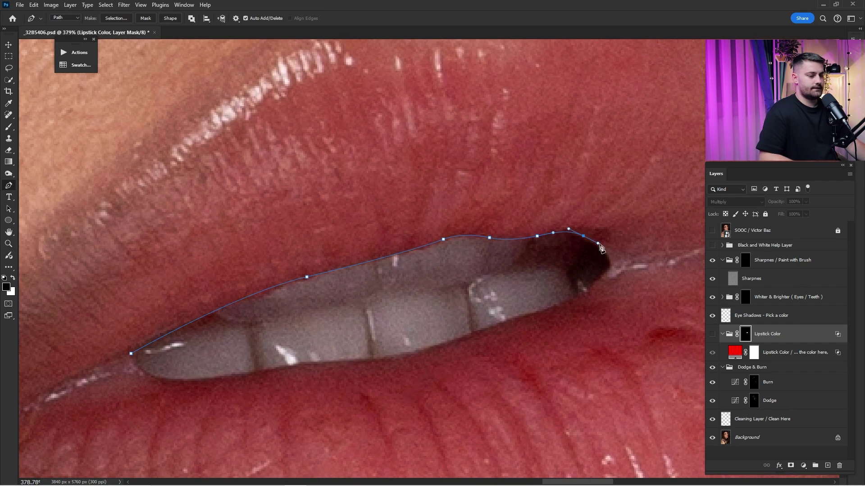
Trace the path back along the lower edge of the teeth and close it at the starting anchor.
{"action": "left_click_drag", "start_coordinate": [600, 278], "coordinate": [580, 294]}
{"action": "left_click_drag", "start_coordinate": [489, 337], "coordinate": [555, 295]}
{"action": "left_click_drag", "start_coordinate": [498, 302], "coordinate": [577, 295]}
{"action": "left_click_drag", "start_coordinate": [549, 298], "coordinate": [518, 301]}
{"action": "left_click_drag", "start_coordinate": [440, 320], "coordinate": [472, 309]}
{"action": "left_click_drag", "start_coordinate": [403, 278], "coordinate": [404, 246]}
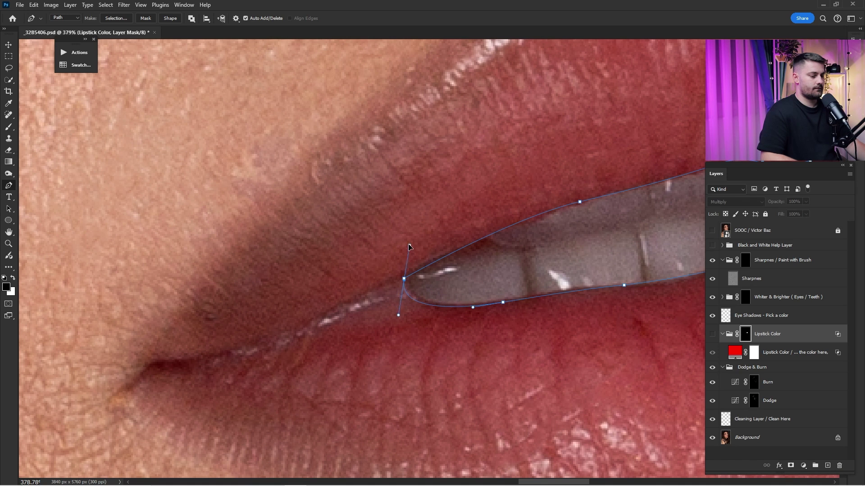
Convert the teeth path into a selection with a 2-pixel feather and show the Lipstick Color group again.
{"action": "right_click", "coordinate": [520, 262]}
{"action": "left_click", "coordinate": [559, 299]}
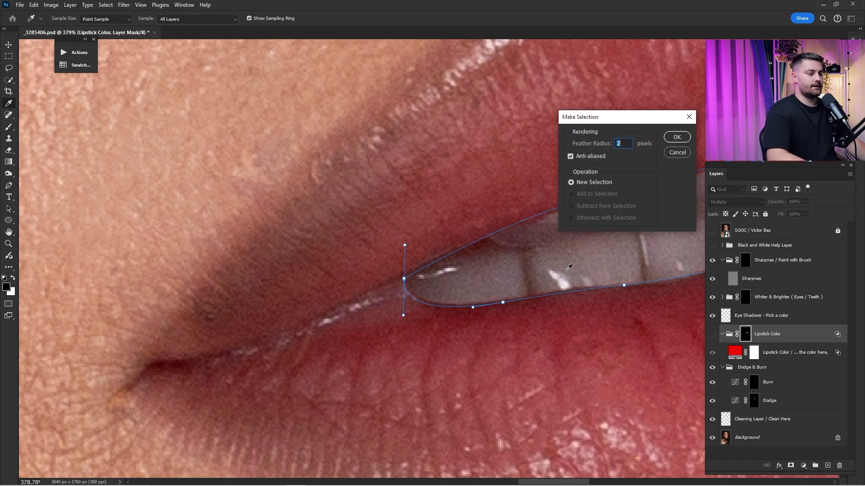
{"action": "key", "text": "Return"}
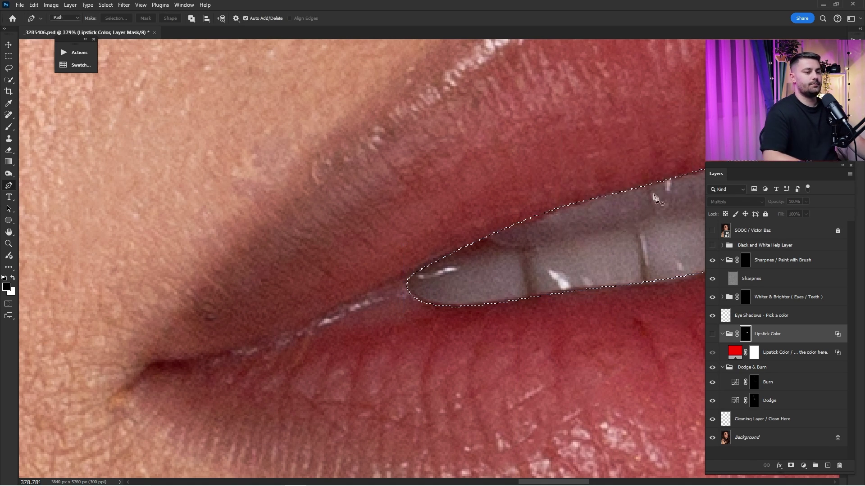
{"action": "left_click", "coordinate": [712, 334]}
Fill the teeth selection with black on the Lipstick Color mask and deselect.
{"action": "scroll", "coordinate": [589, 284], "scroll_direction": "down", "scroll_amount": 3}
{"action": "left_click_drag", "start_coordinate": [588, 285], "coordinate": [540, 305]}
{"action": "key", "text": "x"}
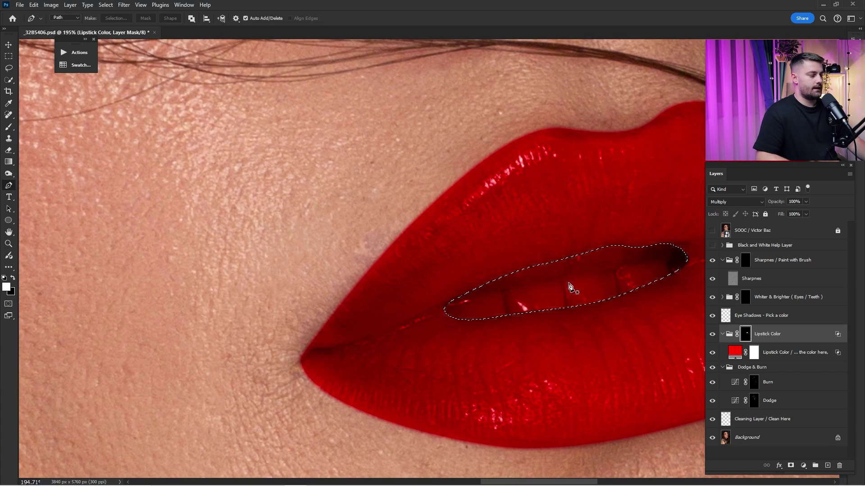
{"action": "key", "text": "ctrl+BackSpace"}
{"action": "key", "text": "ctrl+d"}
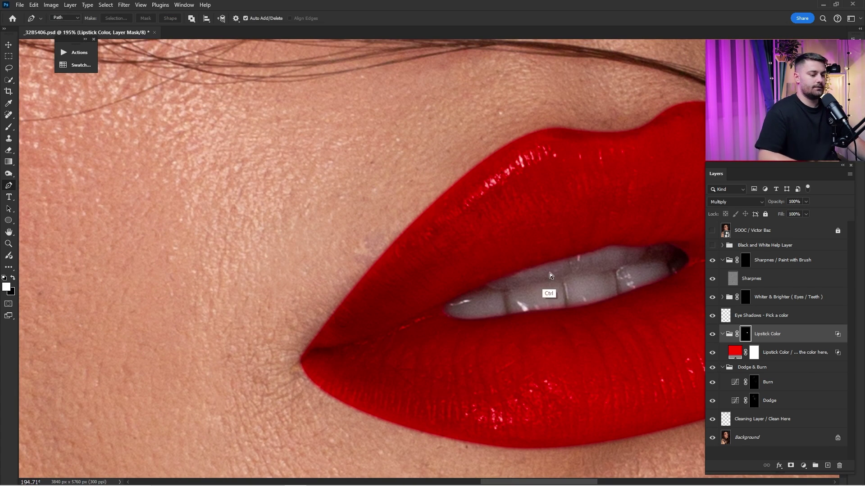
Fit the portrait in view and toggle the Lipstick Color group's visibility to compare the lips with and without color.
{"action": "key", "text": "ctrl+0"}
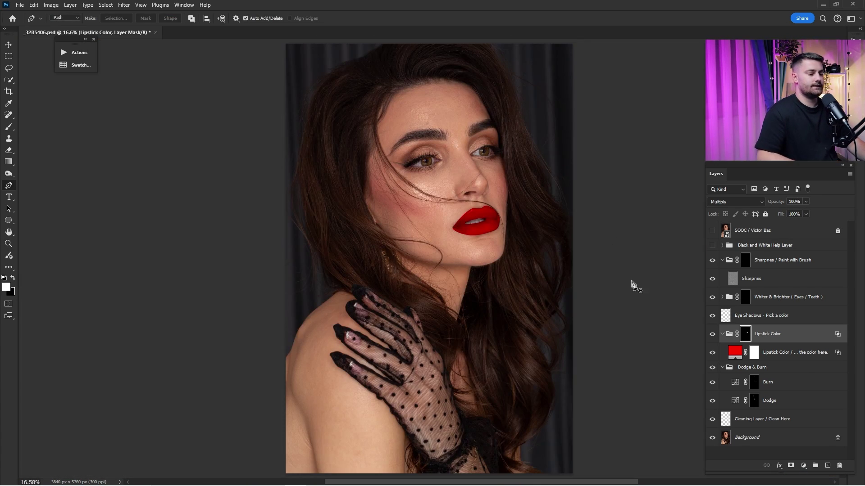
{"action": "left_click", "coordinate": [713, 335]}
{"action": "left_click", "coordinate": [712, 334]}
{"action": "left_click", "coordinate": [713, 335]}
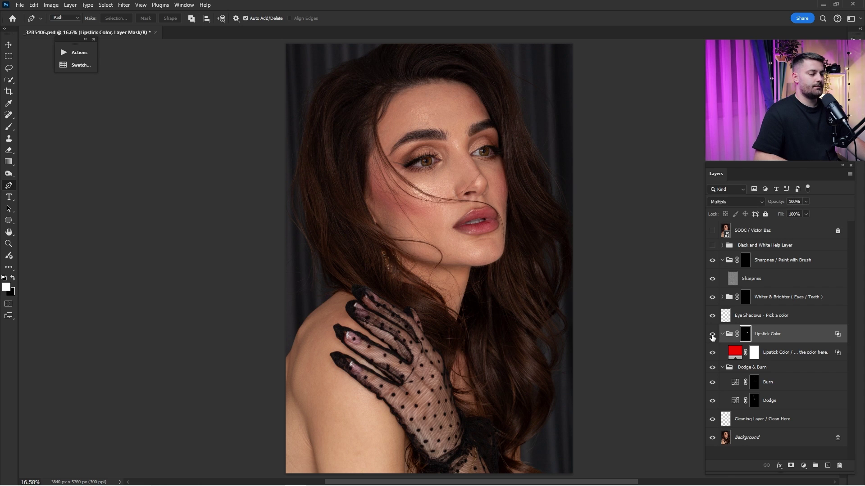
Show the Lipstick Color group again and view the whole portrait with the red lips.
{"action": "left_click", "coordinate": [712, 335]}
{"action": "scroll", "coordinate": [554, 268], "scroll_direction": "up", "scroll_amount": 5}
{"action": "key", "text": "ctrl+0"}
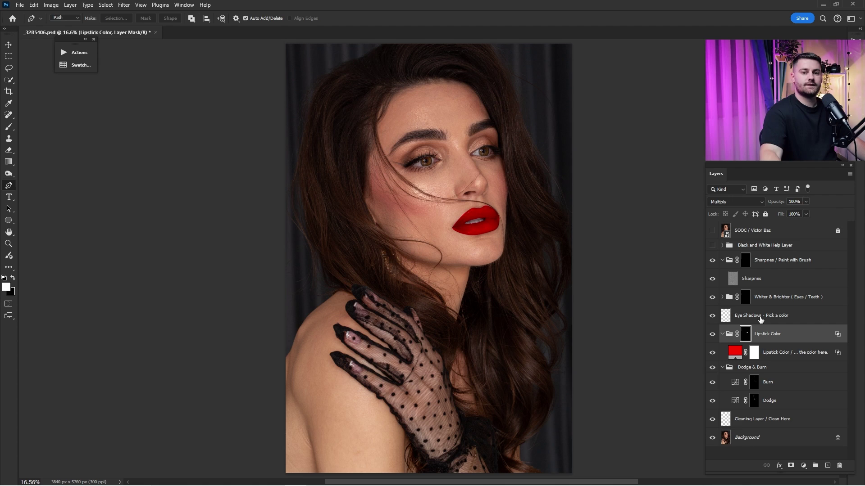
{"action": "left_click", "coordinate": [736, 355]}
{"action": "double_click", "coordinate": [735, 354]}
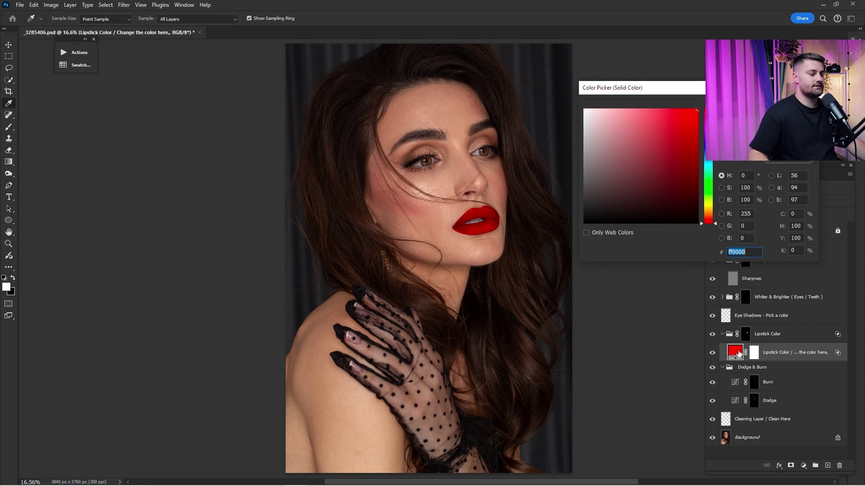
{"action": "mouse_move", "coordinate": [709, 110]}
{"action": "left_mouse_down"}
{"action": "mouse_move", "coordinate": [709, 221]}
{"action": "mouse_move", "coordinate": [652, 122]}
{"action": "mouse_move", "coordinate": [687, 120]}
{"action": "mouse_move", "coordinate": [690, 143]}
{"action": "mouse_move", "coordinate": [675, 164]}
{"action": "mouse_move", "coordinate": [673, 139]}
{"action": "mouse_move", "coordinate": [675, 149]}
{"action": "mouse_move", "coordinate": [698, 109]}
{"action": "left_mouse_up"}
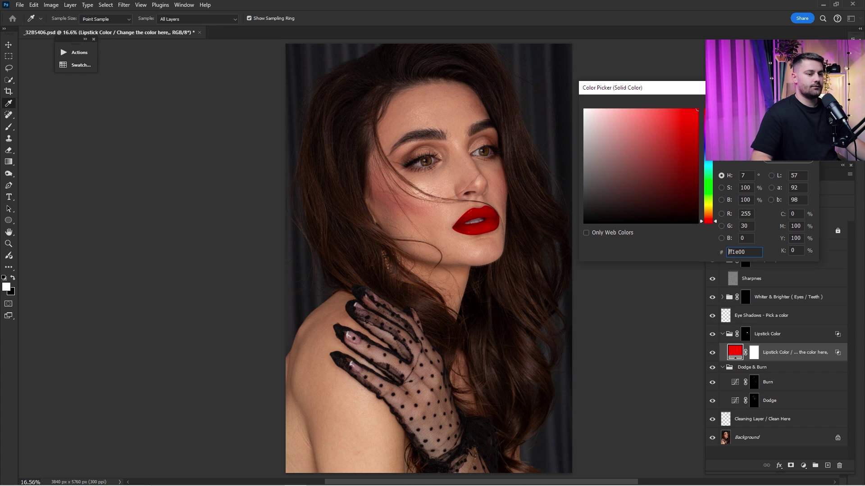
{"action": "left_click", "coordinate": [788, 111]}
Change the lipstick fill layer's solid color to a darker red, about be1f1f.
{"action": "double_click", "coordinate": [736, 353]}
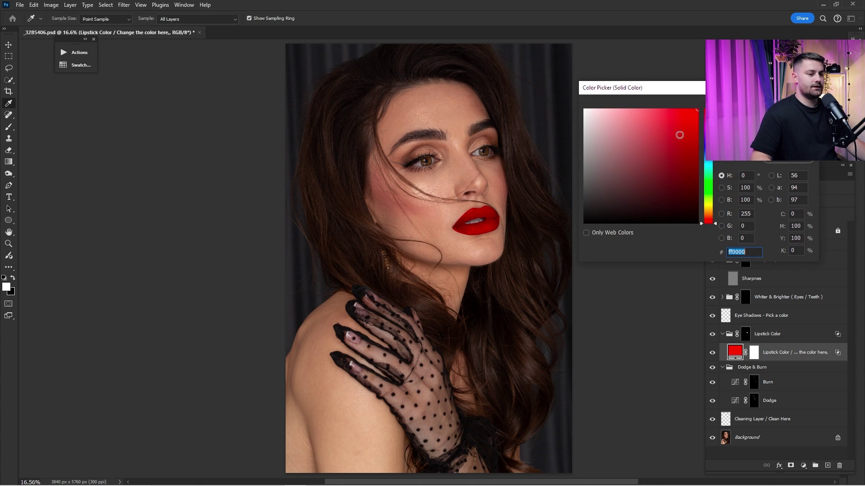
{"action": "type", "text": "c20d0d"}
{"action": "left_click_drag", "start_coordinate": [686, 137], "coordinate": [680, 138]}
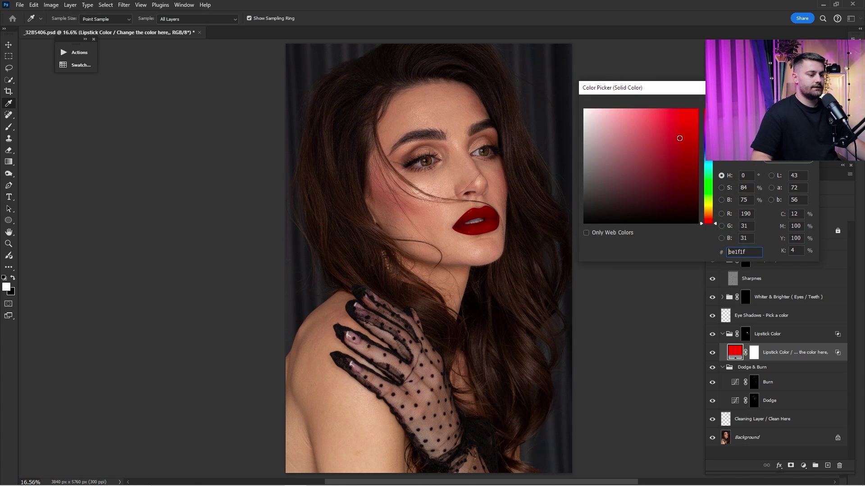
{"action": "key", "text": "Return"}
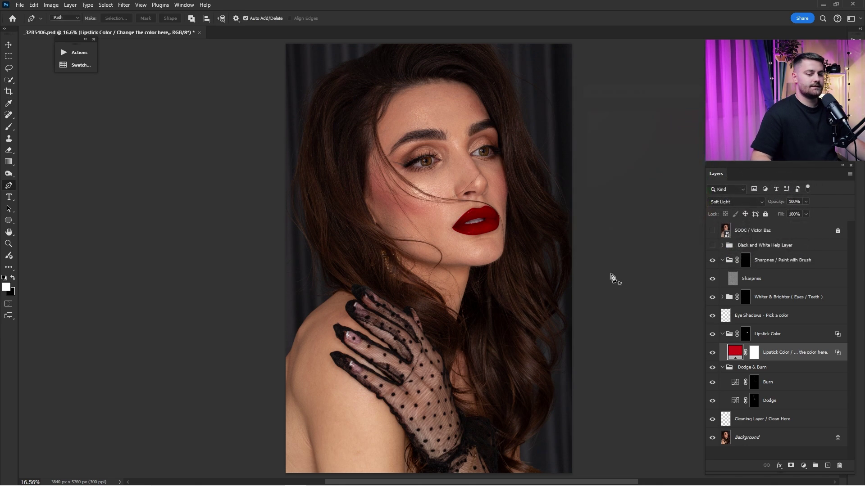
Compare the lips up close with the lipstick fill layer and the Lipstick Color group each hidden and shown.
{"action": "key", "text": "p"}
{"action": "scroll", "coordinate": [526, 228], "scroll_direction": "up", "scroll_amount": 6}
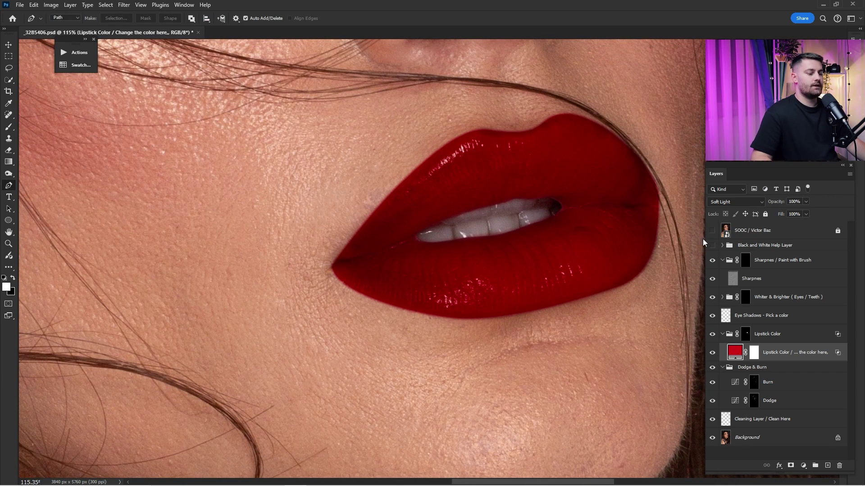
{"action": "left_click", "coordinate": [712, 353]}
{"action": "left_click", "coordinate": [712, 352]}
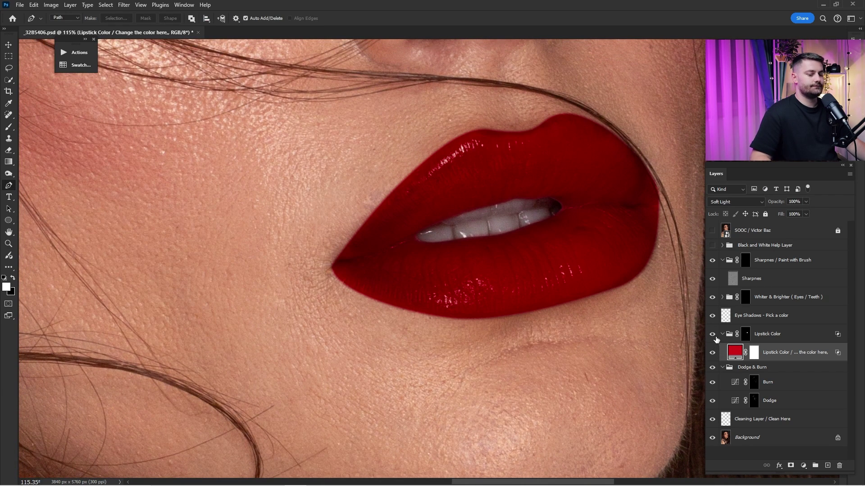
{"action": "left_click", "coordinate": [711, 335]}
{"action": "left_click", "coordinate": [711, 335]}
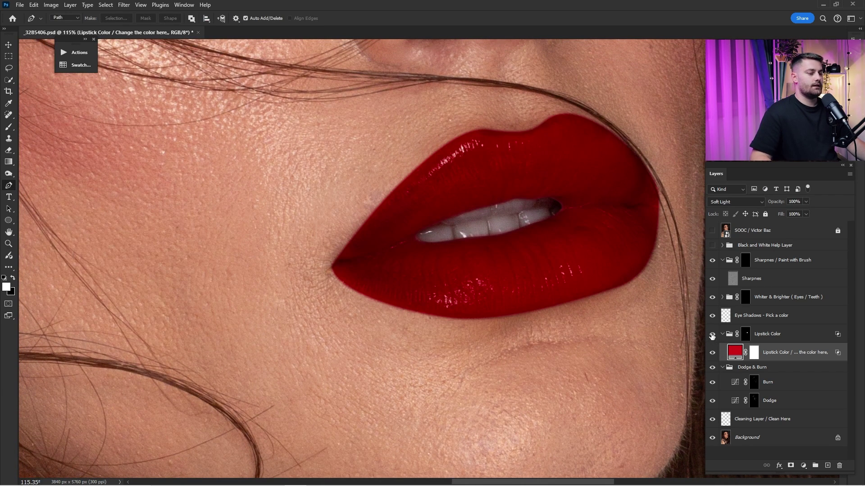
Set the Lipstick Color group's Blend If highlights for the underlying layer to a 99 / 180 split.
{"action": "double_click", "coordinate": [820, 338]}
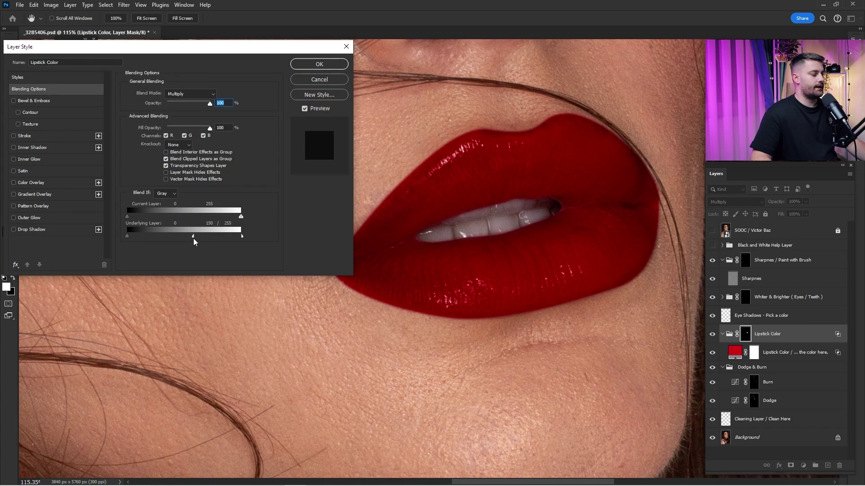
{"action": "left_click_drag", "start_coordinate": [194, 238], "coordinate": [275, 236]}
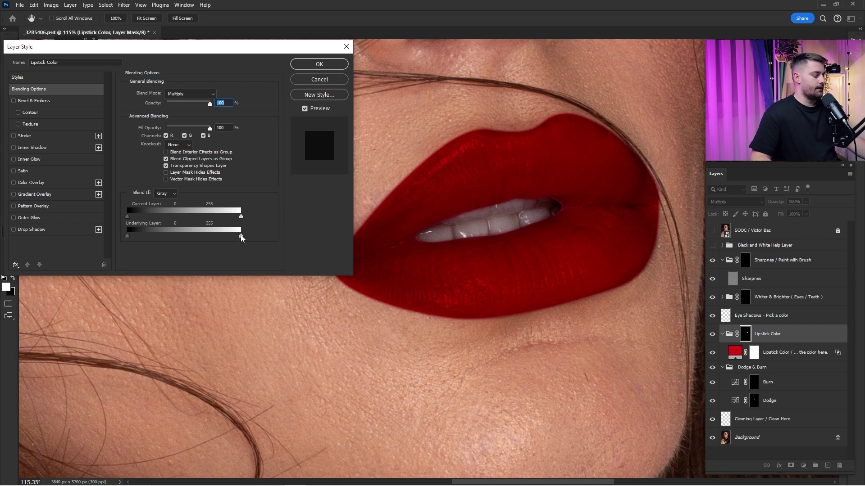
{"action": "key", "text": "alt"}
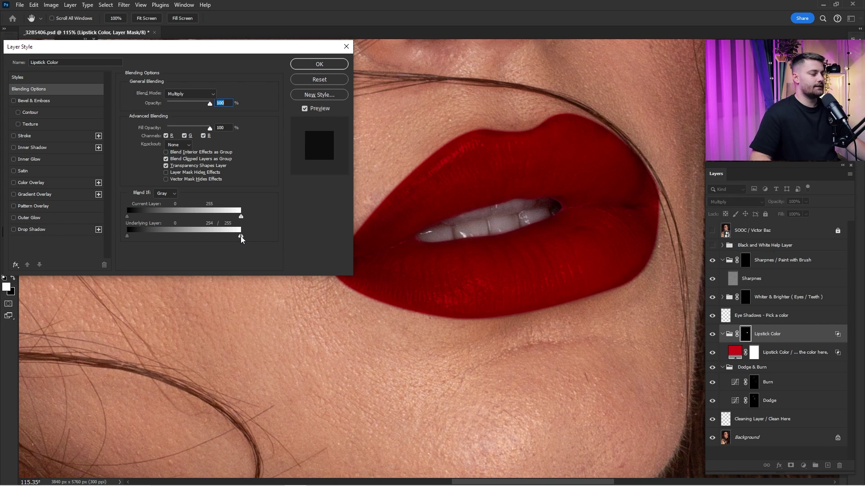
{"action": "mouse_move", "coordinate": [241, 236]}
{"action": "left_mouse_down"}
{"action": "mouse_move", "coordinate": [164, 243]}
{"action": "mouse_move", "coordinate": [243, 237]}
{"action": "left_mouse_up"}
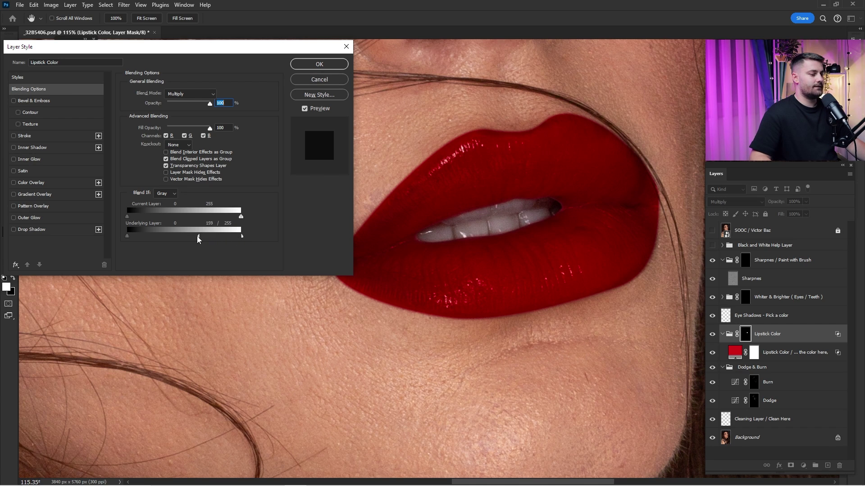
{"action": "left_click_drag", "start_coordinate": [197, 237], "coordinate": [166, 237]}
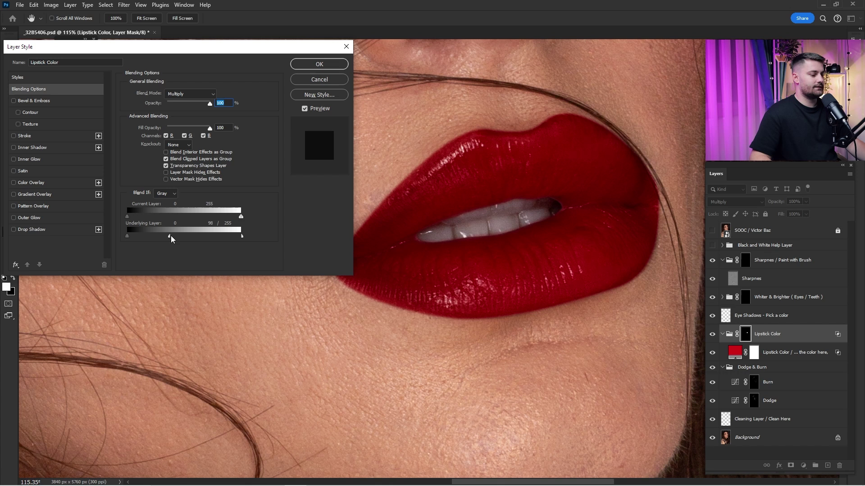
{"action": "left_click_drag", "start_coordinate": [241, 236], "coordinate": [208, 240]}
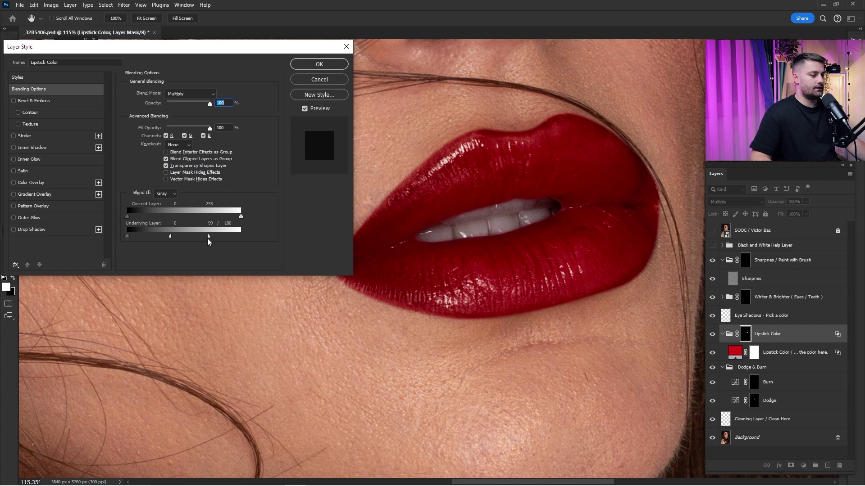
{"action": "left_click", "coordinate": [324, 66]}
Toggle the Lipstick Color group to compare the restored lip highlights with the natural lips, finishing on the full portrait.
{"action": "left_click_drag", "start_coordinate": [492, 184], "coordinate": [479, 198]}
{"action": "left_click", "coordinate": [712, 334]}
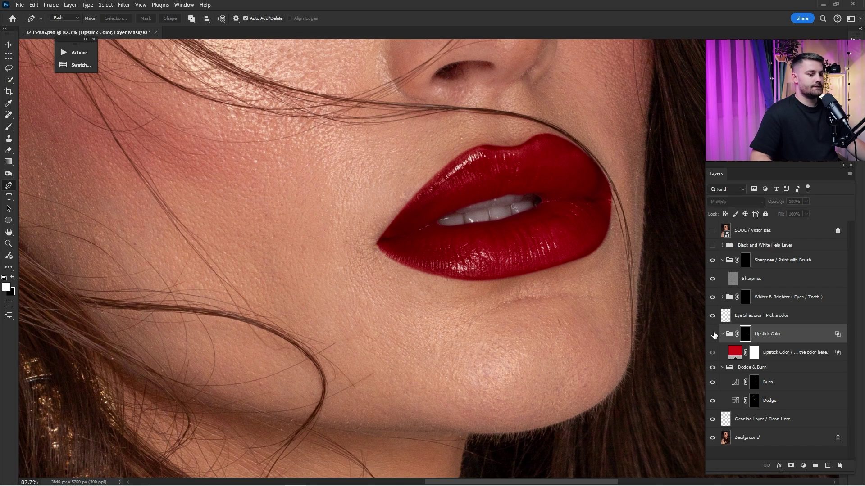
{"action": "left_click", "coordinate": [713, 334]}
{"action": "left_click", "coordinate": [713, 335]}
{"action": "left_click", "coordinate": [713, 335]}
{"action": "left_click", "coordinate": [713, 335]}
{"action": "left_click", "coordinate": [714, 335]}
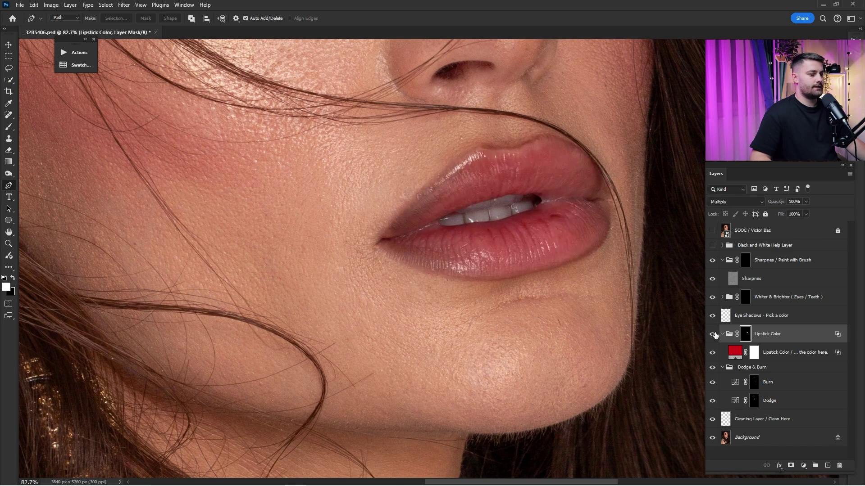
{"action": "left_click", "coordinate": [714, 335]}
{"action": "key", "text": "ctrl+0"}
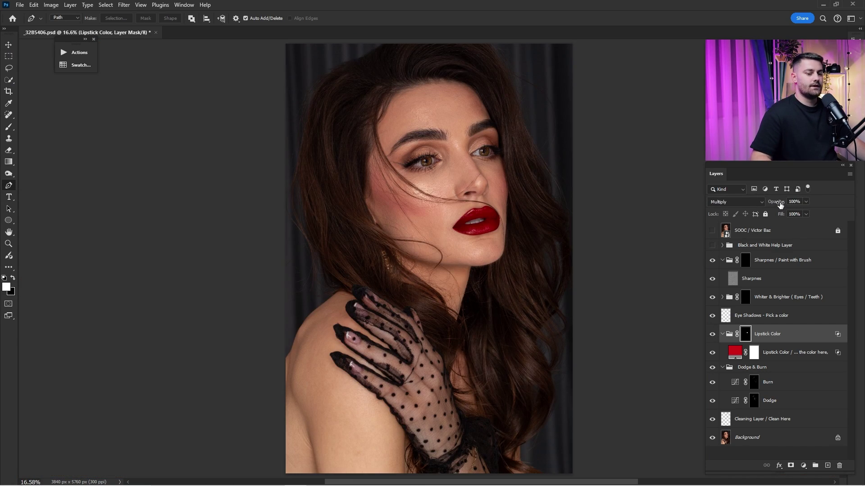
Lower the Lipstick Color group's opacity to 80%.
{"action": "mouse_move", "coordinate": [780, 205]}
{"action": "left_mouse_down"}
{"action": "mouse_move", "coordinate": [768, 205]}
{"action": "mouse_move", "coordinate": [804, 213]}
{"action": "mouse_move", "coordinate": [772, 205]}
{"action": "left_mouse_up"}
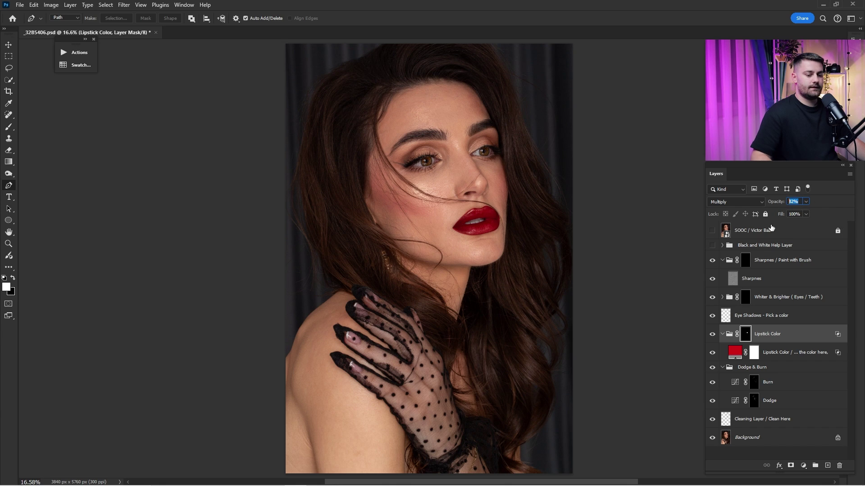
{"action": "type", "text": "80"}
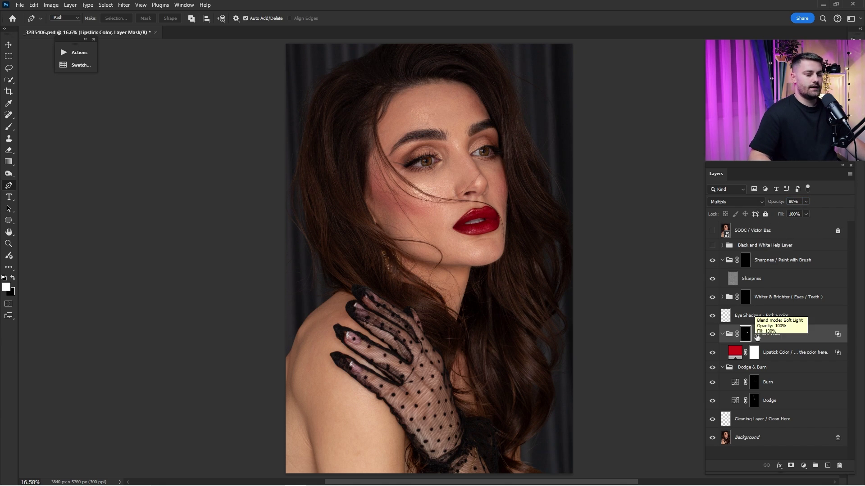
{"action": "left_click", "coordinate": [756, 337]}
Compare the portrait with and without the reduced-opacity lipstick by toggling the Lipstick Color group.
{"action": "left_click", "coordinate": [713, 334]}
{"action": "left_click", "coordinate": [713, 335]}
{"action": "left_click", "coordinate": [712, 335]}
{"action": "left_click", "coordinate": [712, 334]}
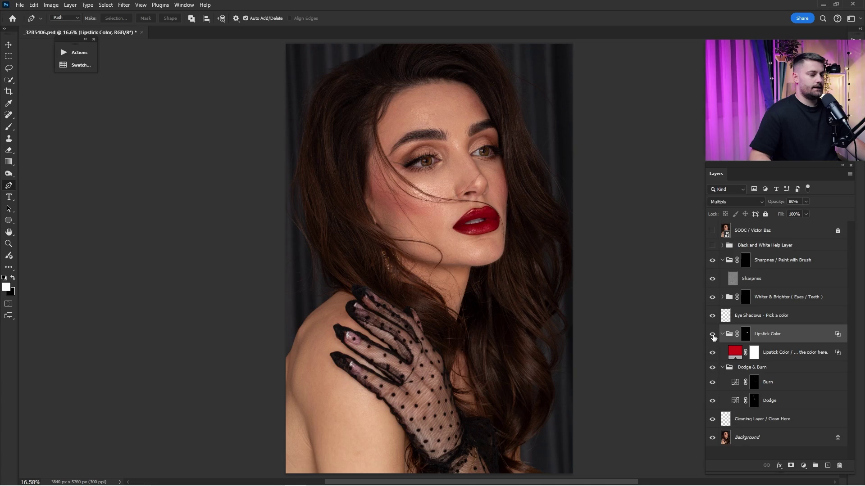
{"action": "left_click", "coordinate": [713, 337]}
{"action": "left_click", "coordinate": [713, 337]}
Soften the lip edges by feathering the Lipstick Color group's mask to about 2.5 px.
{"action": "key", "text": "z"}
{"action": "left_click_drag", "start_coordinate": [461, 213], "coordinate": [509, 201]}
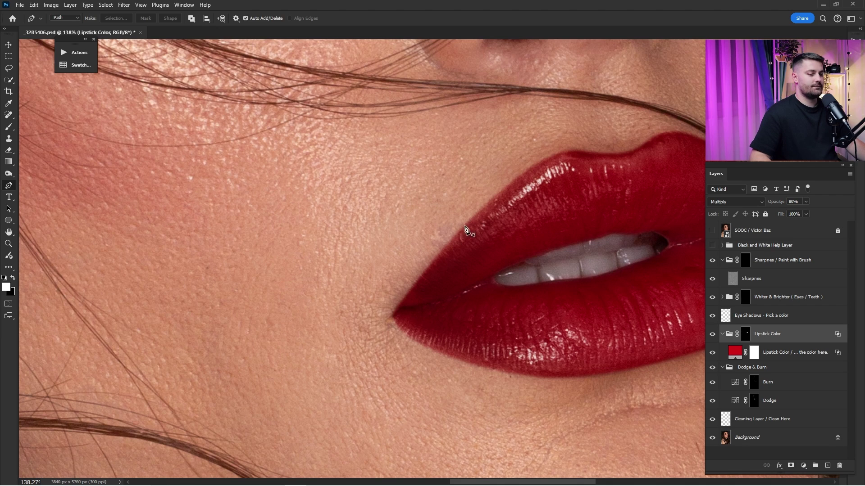
{"action": "double_click", "coordinate": [745, 336]}
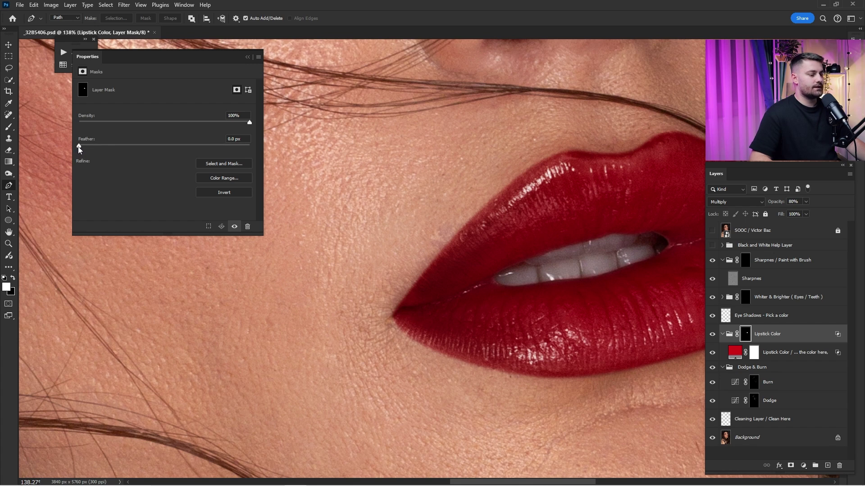
{"action": "left_click_drag", "start_coordinate": [78, 149], "coordinate": [102, 147]}
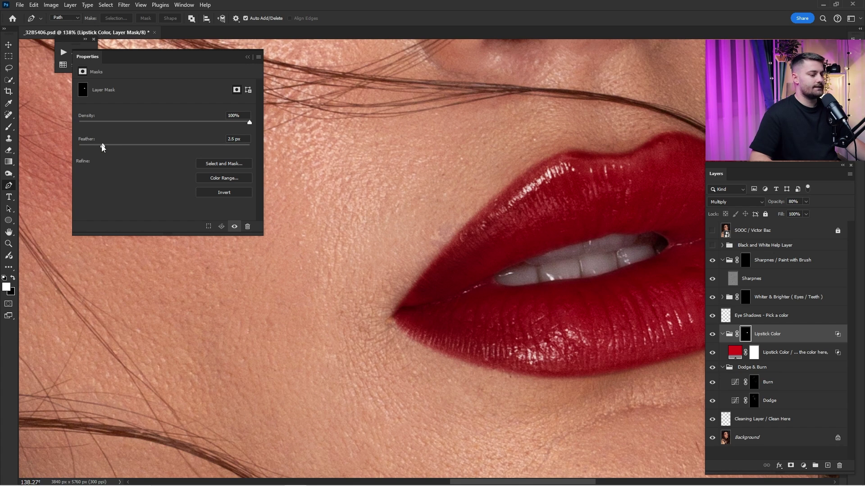
{"action": "left_click", "coordinate": [109, 145]}
{"action": "left_click", "coordinate": [248, 56]}
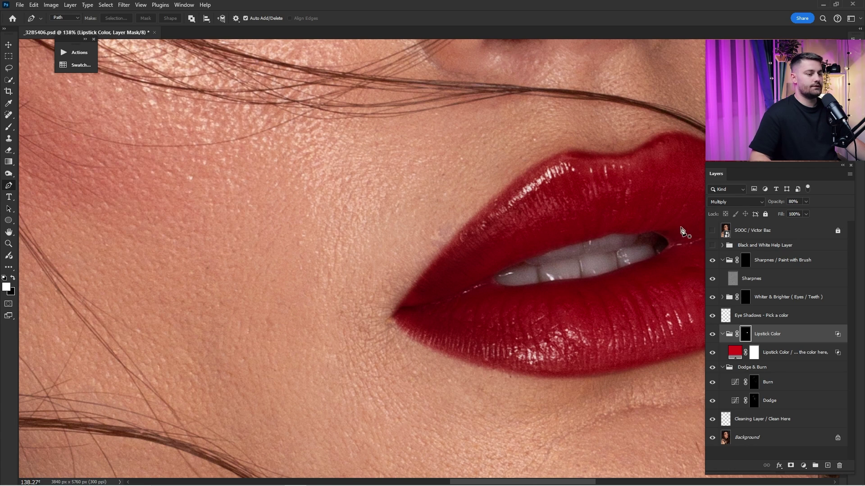
Check the feathered lipstick on the whole portrait by hiding and showing the Lipstick Color group.
{"action": "key", "text": "ctrl+0"}
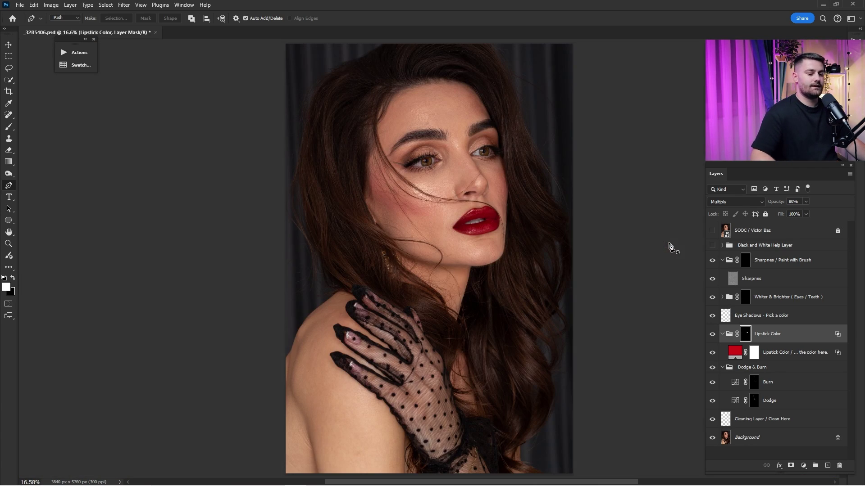
{"action": "left_click", "coordinate": [712, 335]}
{"action": "left_click", "coordinate": [712, 335]}
{"action": "left_click", "coordinate": [711, 335]}
{"action": "left_click", "coordinate": [711, 335]}
{"action": "left_click", "coordinate": [712, 335]}
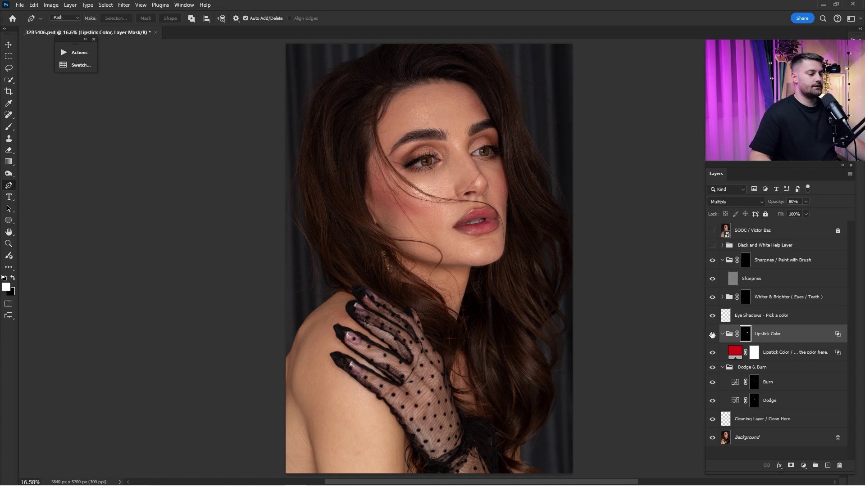
{"action": "left_click", "coordinate": [711, 335]}
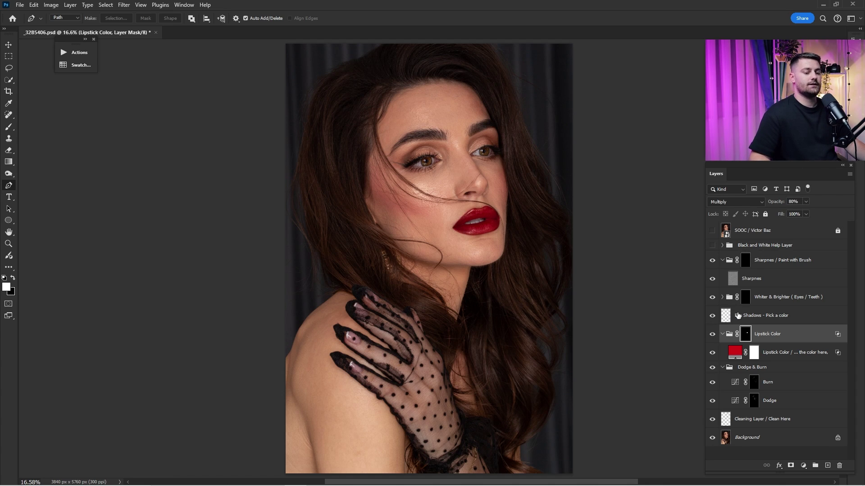
Duplicate the "Eye Shadows - Pick a color" layer twice to allow for several eyeshadow colors.
{"action": "left_click", "coordinate": [761, 316]}
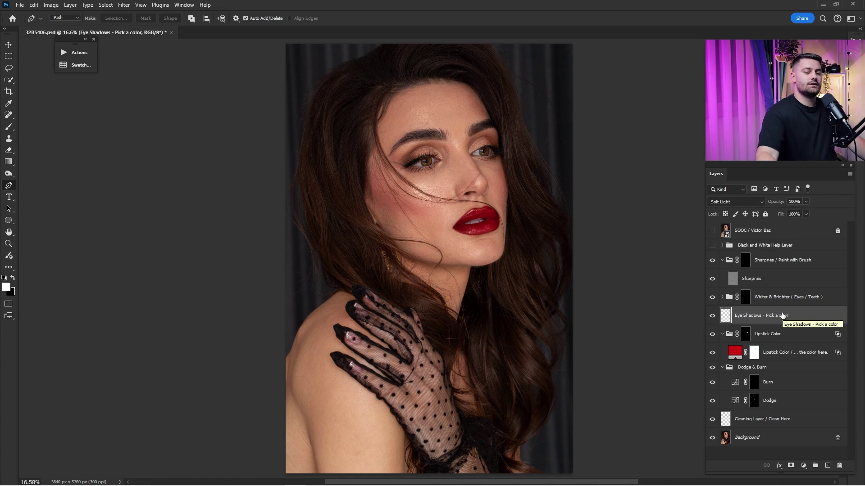
{"action": "left_click_drag", "start_coordinate": [419, 159], "coordinate": [447, 159]}
{"action": "left_click_drag", "start_coordinate": [441, 157], "coordinate": [466, 218]}
{"action": "left_click_drag", "start_coordinate": [455, 212], "coordinate": [475, 212]}
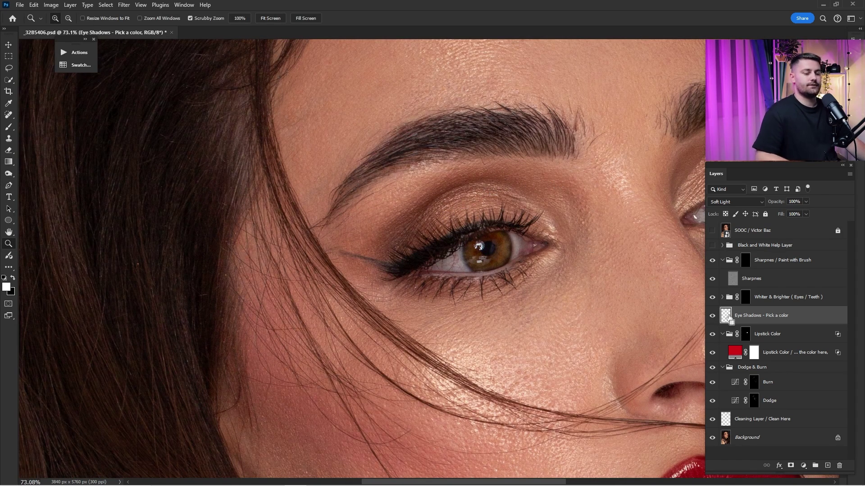
{"action": "key", "text": "ctrl+j"}
{"action": "key", "text": "ctrl+j"}
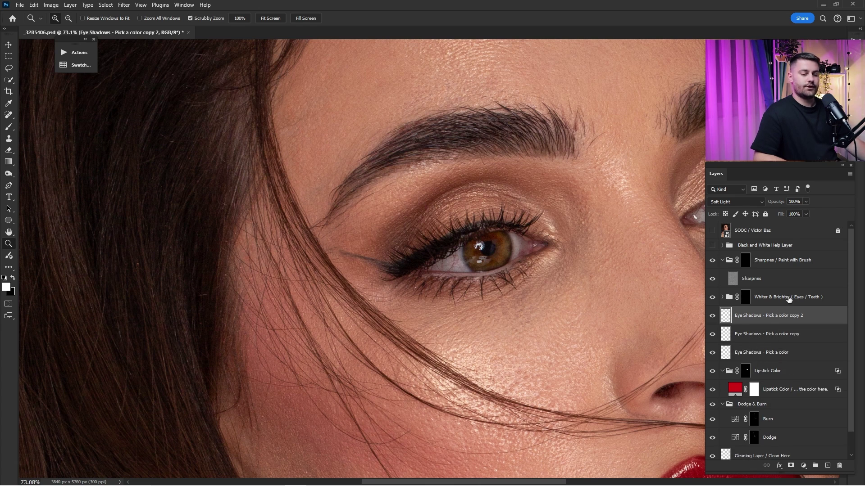
Select the original Eye Shadows layer and sample dark red from the upper lip as the foreground color.
{"action": "left_click", "coordinate": [758, 356]}
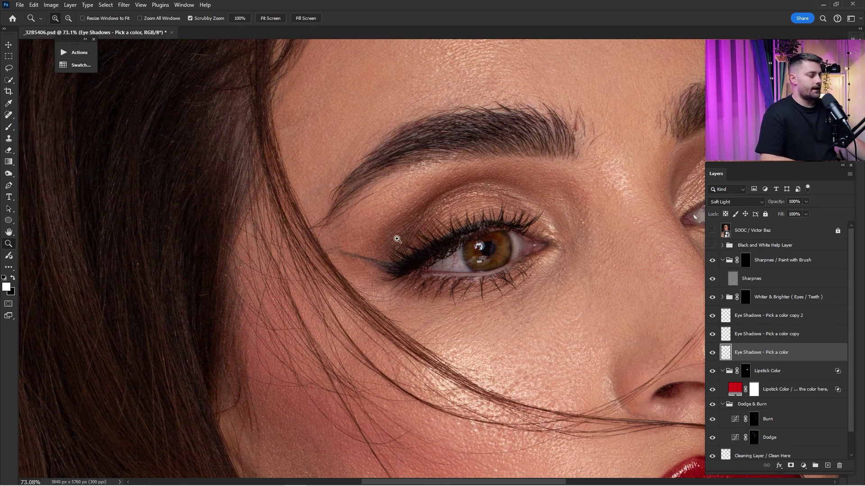
{"action": "left_click_drag", "start_coordinate": [502, 253], "coordinate": [426, 165]}
{"action": "key", "text": "i"}
{"action": "left_click", "coordinate": [634, 399]}
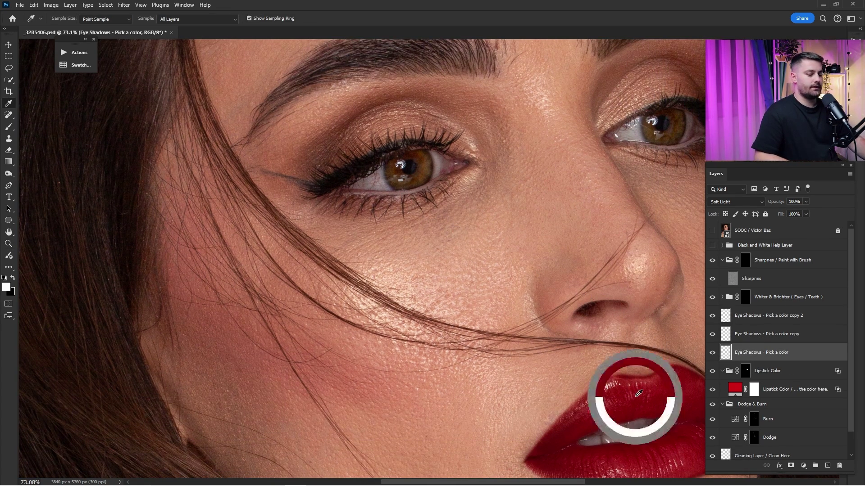
Paint the sampled red over both upper eyelids with a soft brush of about 150 px at 40% opacity.
{"action": "left_click_drag", "start_coordinate": [432, 222], "coordinate": [444, 312]}
{"action": "key", "text": "b"}
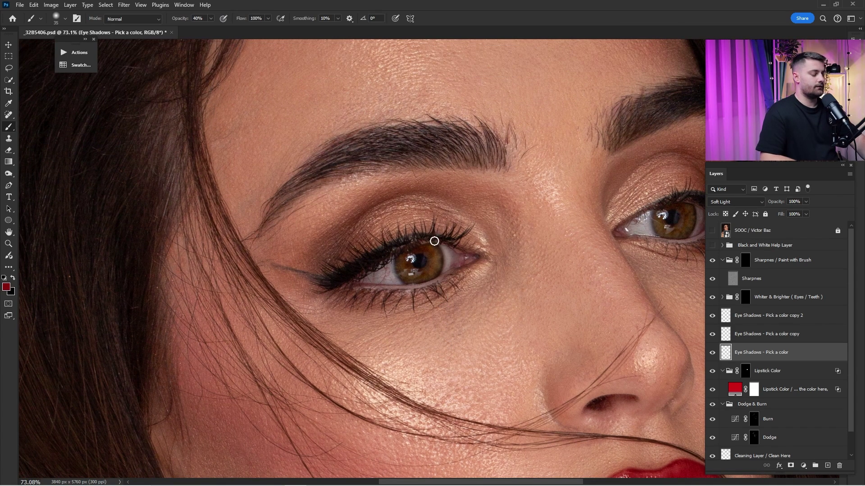
{"action": "key", "text": "bracketright"}
{"action": "key", "text": "bracketright"}
{"action": "key", "text": "bracketright"}
{"action": "key", "text": "bracketright"}
{"action": "key", "text": "bracketright"}
{"action": "key", "text": "bracketright"}
{"action": "key", "text": "bracketright"}
{"action": "key", "text": "bracketright"}
{"action": "key", "text": "bracketright"}
{"action": "mouse_move", "coordinate": [278, 247]}
{"action": "left_mouse_down"}
{"action": "mouse_move", "coordinate": [291, 253]}
{"action": "mouse_move", "coordinate": [396, 218]}
{"action": "mouse_move", "coordinate": [384, 218]}
{"action": "mouse_move", "coordinate": [450, 215]}
{"action": "mouse_move", "coordinate": [293, 249]}
{"action": "left_mouse_up"}
{"action": "key", "text": "bracketleft"}
{"action": "mouse_move", "coordinate": [605, 203]}
{"action": "left_mouse_down"}
{"action": "mouse_move", "coordinate": [452, 215]}
{"action": "mouse_move", "coordinate": [554, 171]}
{"action": "mouse_move", "coordinate": [560, 184]}
{"action": "mouse_move", "coordinate": [468, 205]}
{"action": "mouse_move", "coordinate": [514, 154]}
{"action": "left_mouse_up"}
{"action": "key", "text": "ctrl+0"}
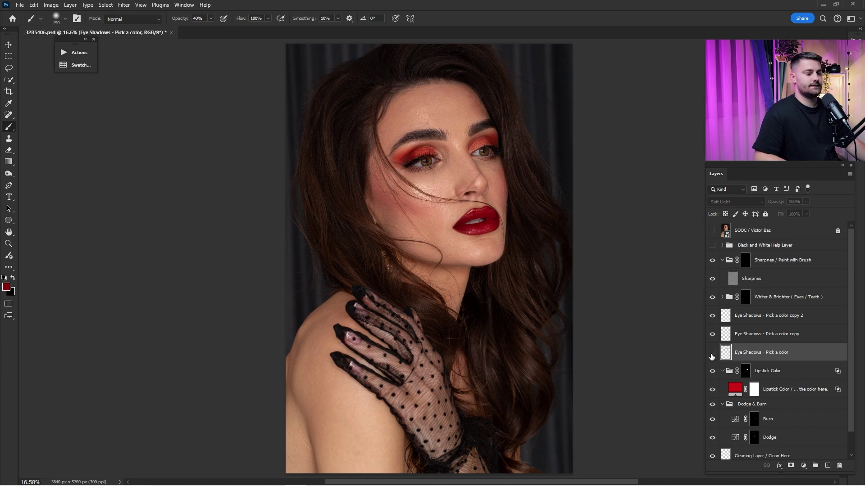
Compare the portrait with and without the red eyeshadow, and delete the original Eye Shadows layer.
{"action": "left_click", "coordinate": [712, 353]}
{"action": "left_click", "coordinate": [712, 353]}
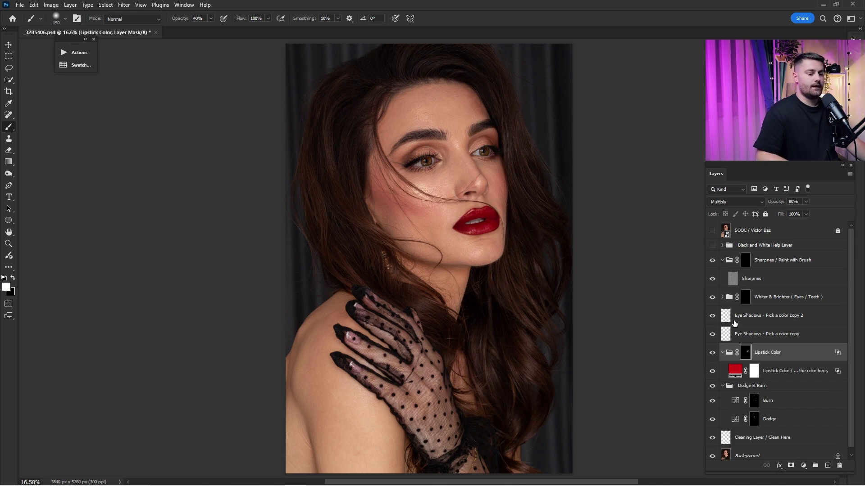
On the first Eye Shadows copy, paint a thin black eyeliner wing at the near eye's outer corner with a 30 px brush at 30% opacity.
{"action": "left_click", "coordinate": [737, 335]}
{"action": "left_click_drag", "start_coordinate": [399, 160], "coordinate": [451, 209]}
{"action": "left_click_drag", "start_coordinate": [452, 211], "coordinate": [449, 282]}
{"action": "key", "text": "d"}
{"action": "key", "text": "bracketleft"}
{"action": "key", "text": "bracketleft"}
{"action": "key", "text": "bracketleft"}
{"action": "key", "text": "bracketleft"}
{"action": "key", "text": "bracketleft"}
{"action": "key", "text": "bracketleft"}
{"action": "key", "text": "bracketleft"}
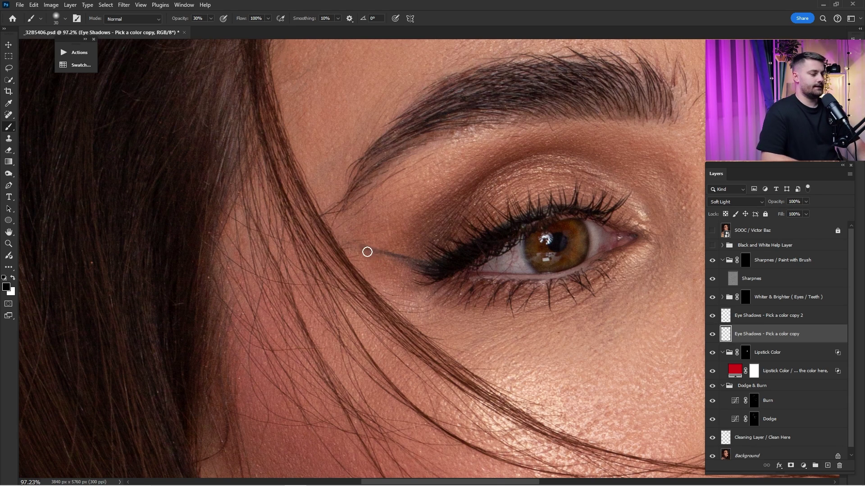
{"action": "mouse_move", "coordinate": [367, 251]}
{"action": "left_mouse_down"}
{"action": "mouse_move", "coordinate": [398, 263]}
{"action": "mouse_move", "coordinate": [467, 266]}
{"action": "mouse_move", "coordinate": [405, 265]}
{"action": "mouse_move", "coordinate": [460, 260]}
{"action": "left_mouse_up"}
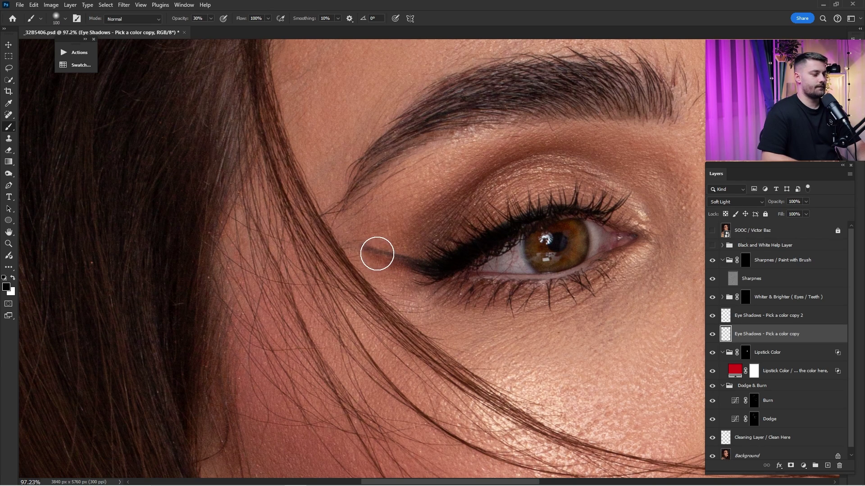
Darken the near eye's wing and its join to the upper lash line in black, using about a 25 to 40 px brush at 30% opacity.
{"action": "key", "text": "bracketright"}
{"action": "key", "text": "bracketright"}
{"action": "key", "text": "bracketright"}
{"action": "key", "text": "bracketleft"}
{"action": "key", "text": "bracketleft"}
{"action": "key", "text": "bracketleft"}
{"action": "key", "text": "bracketleft"}
{"action": "key", "text": "bracketleft"}
{"action": "key", "text": "bracketleft"}
{"action": "key", "text": "bracketleft"}
{"action": "key", "text": "bracketleft"}
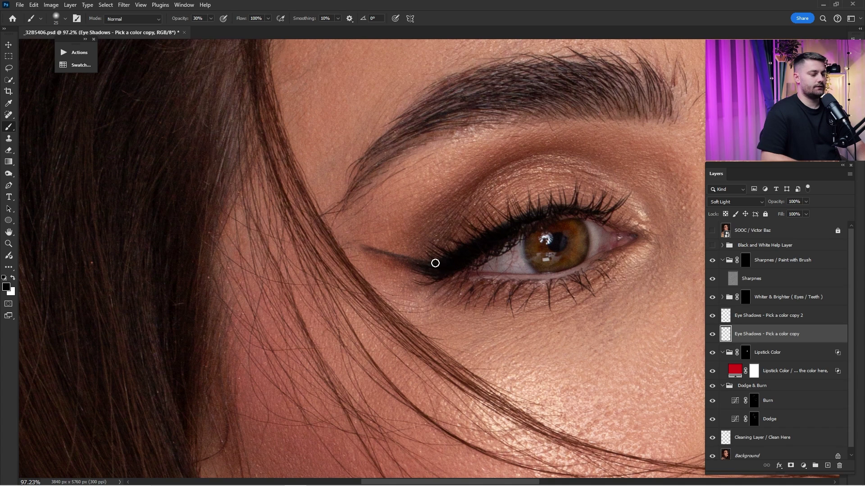
{"action": "key", "text": "bracketright"}
{"action": "left_click_drag", "start_coordinate": [395, 262], "coordinate": [468, 257]}
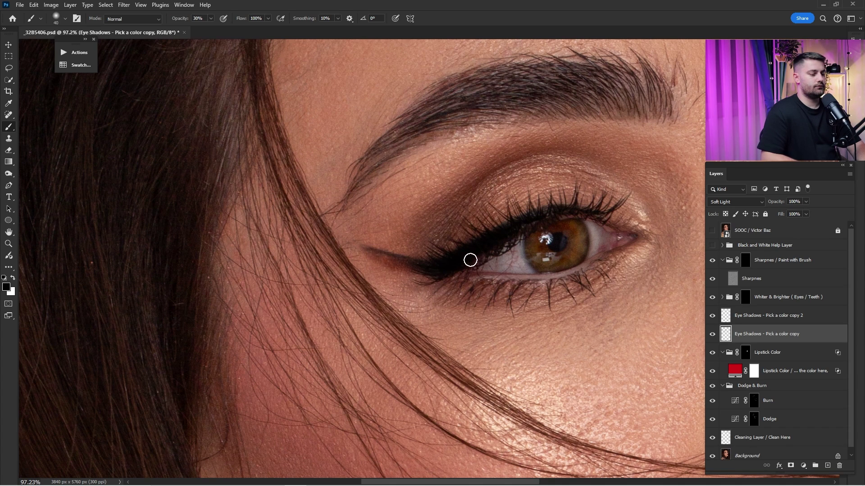
Softly deepen the near eye's upper lash line and outer lid in black with a brush of about 100 px at 10% opacity.
{"action": "key", "text": "bracketright"}
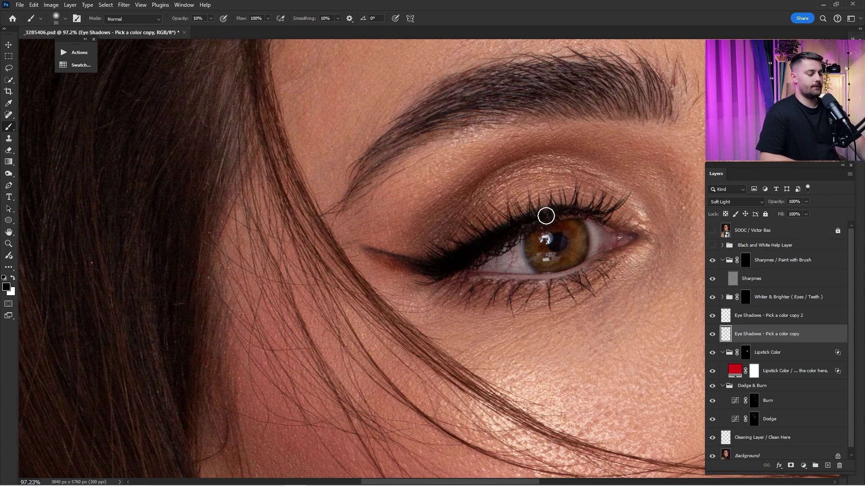
{"action": "key", "text": "bracketright"}
{"action": "key", "text": "bracketright"}
{"action": "key", "text": "bracketright"}
{"action": "key", "text": "bracketright"}
{"action": "key", "text": "bracketright"}
{"action": "key", "text": "bracketright"}
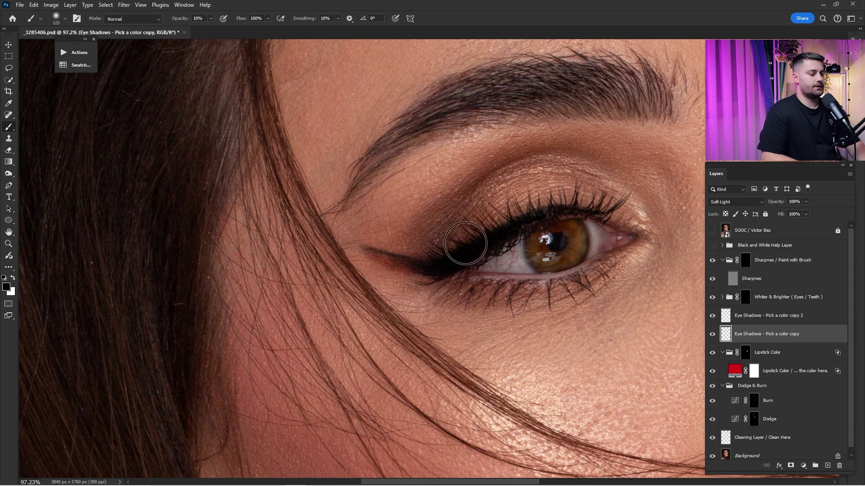
{"action": "key", "text": "bracketleft"}
{"action": "mouse_move", "coordinate": [483, 227]}
{"action": "left_mouse_down"}
{"action": "mouse_move", "coordinate": [438, 251]}
{"action": "mouse_move", "coordinate": [516, 220]}
{"action": "mouse_move", "coordinate": [477, 232]}
{"action": "left_mouse_up"}
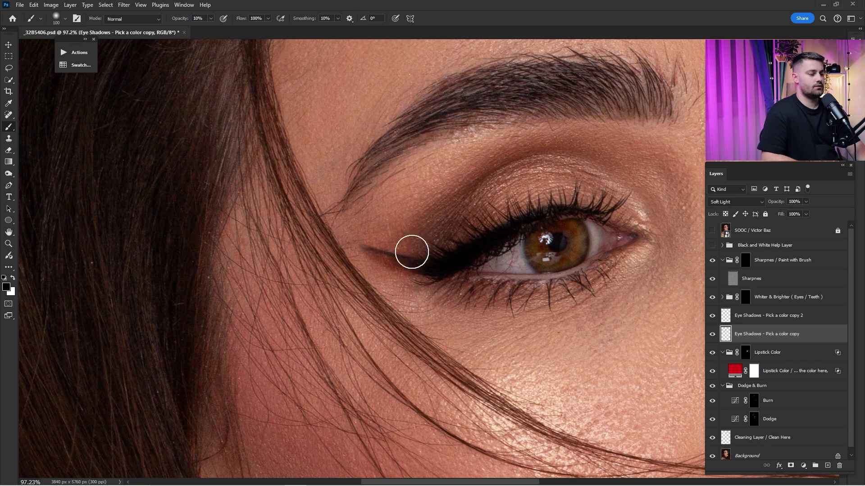
{"action": "key", "text": "bracketright"}
{"action": "key", "text": "bracketright"}
{"action": "key", "text": "bracketleft"}
{"action": "key", "text": "bracketleft"}
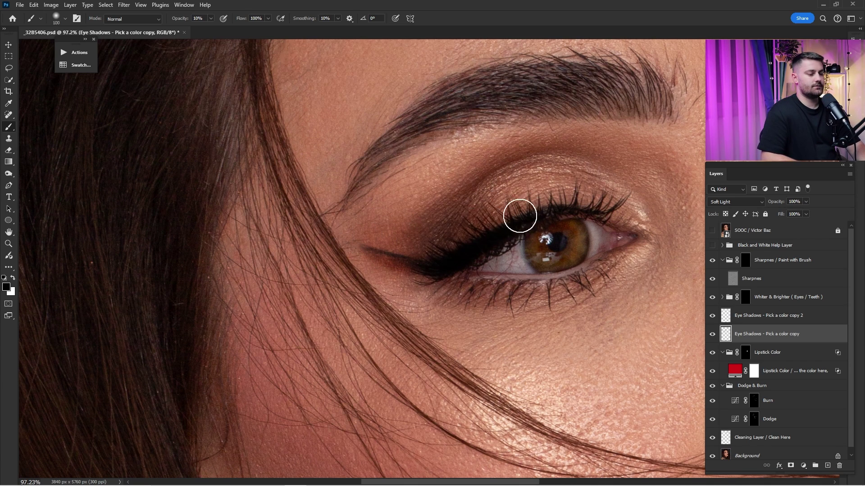
Check the eyeliner on the whole portrait by hiding and showing the first Eye Shadows copy.
{"action": "key", "text": "ctrl+0"}
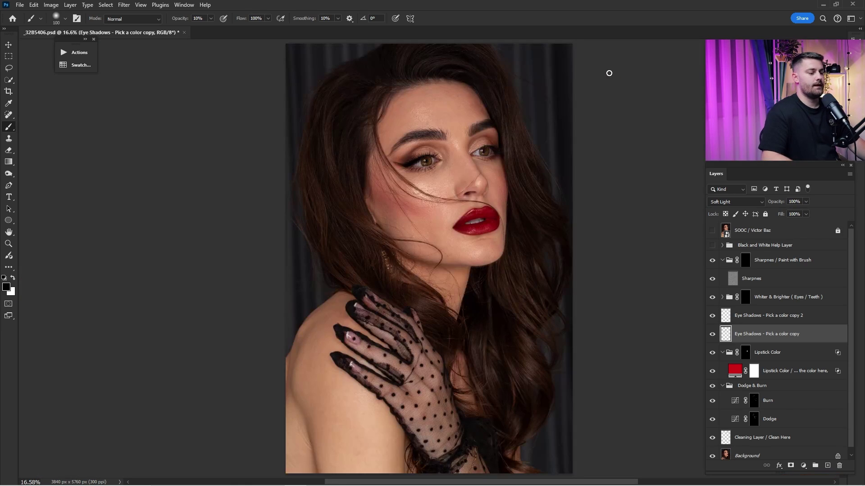
{"action": "left_click", "coordinate": [711, 336]}
{"action": "left_click", "coordinate": [713, 336]}
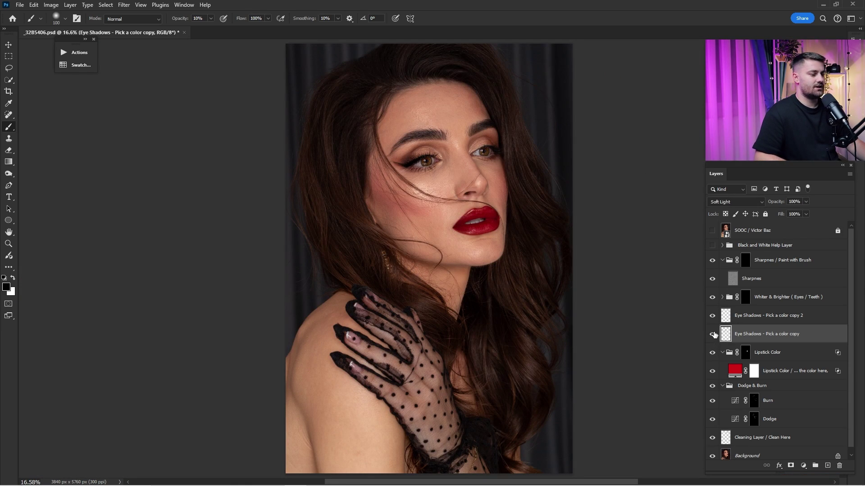
{"action": "left_click", "coordinate": [714, 336]}
{"action": "left_click", "coordinate": [715, 336]}
{"action": "left_click", "coordinate": [714, 335]}
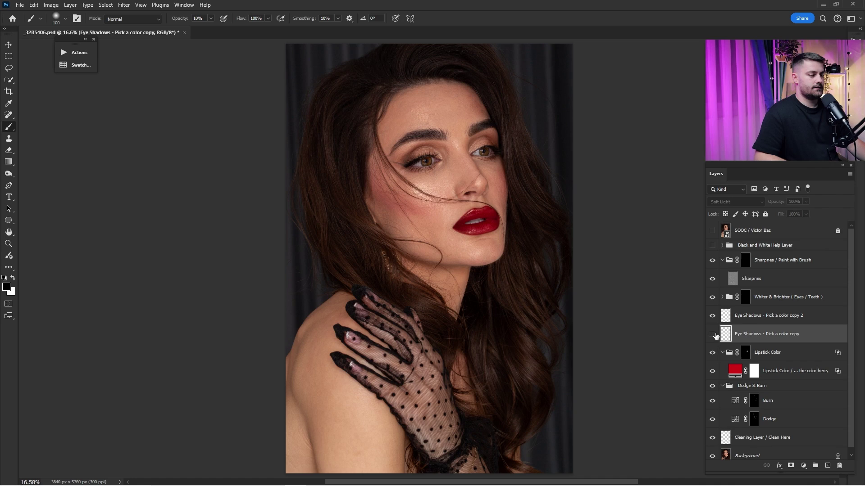
{"action": "left_click", "coordinate": [716, 336]}
Paint soft black eyeliner along the far eye's upper lash line and outer corner with a 60 to 100 px brush at 10% opacity.
{"action": "left_click_drag", "start_coordinate": [423, 154], "coordinate": [552, 162]}
{"action": "mouse_move", "coordinate": [689, 126]}
{"action": "left_mouse_down"}
{"action": "mouse_move", "coordinate": [437, 221]}
{"action": "mouse_move", "coordinate": [408, 194]}
{"action": "left_mouse_up"}
{"action": "key", "text": "bracketleft"}
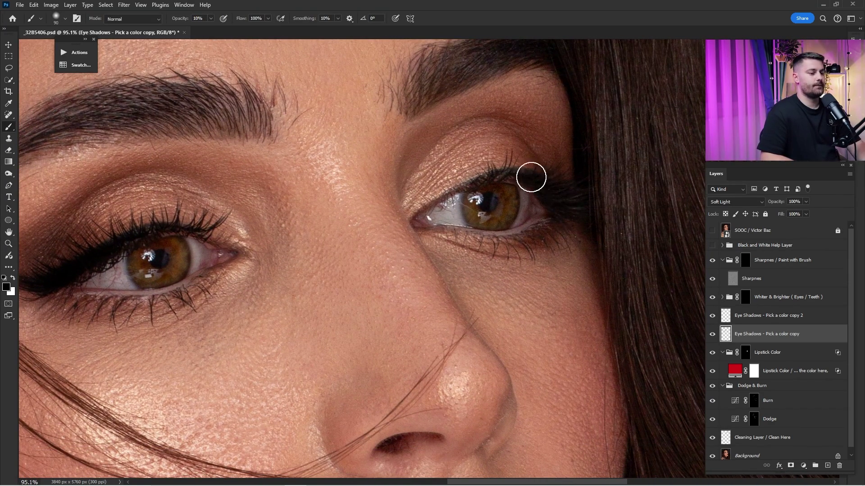
{"action": "key", "text": "bracketleft"}
{"action": "key", "text": "bracketleft"}
{"action": "key", "text": "bracketleft"}
{"action": "key", "text": "bracketright"}
{"action": "key", "text": "bracketright"}
{"action": "key", "text": "bracketright"}
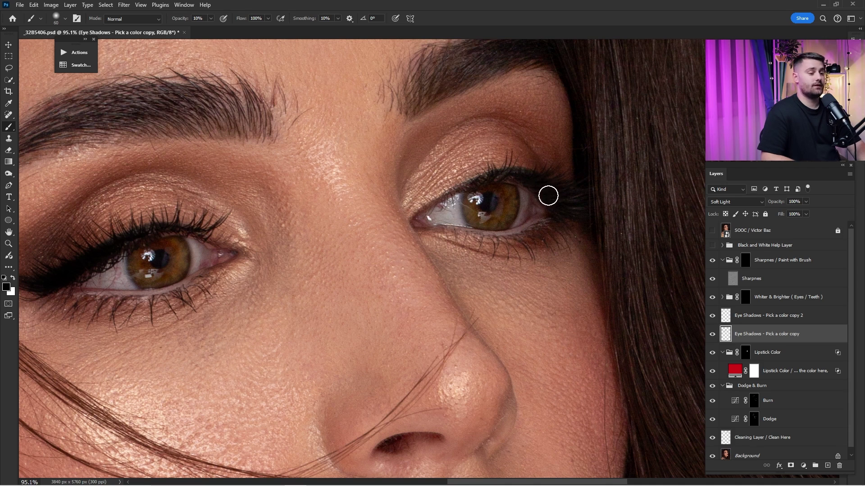
{"action": "key", "text": "bracketright"}
{"action": "key", "text": "bracketright"}
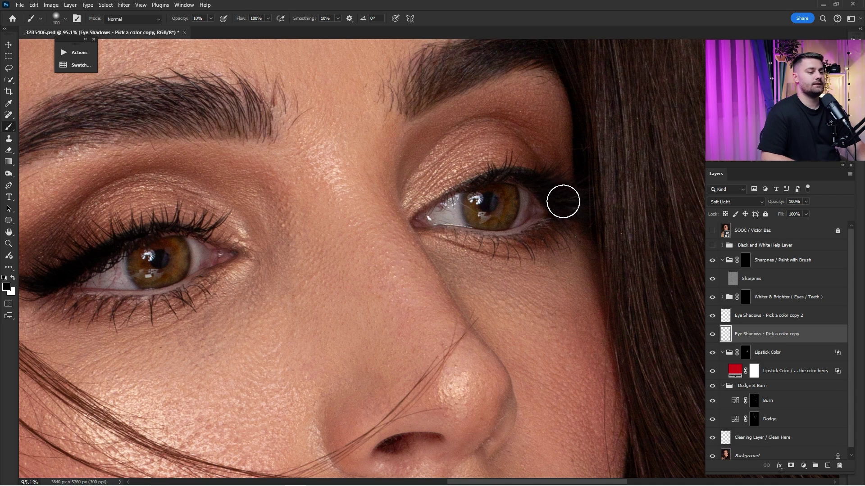
Lower the first Eye Shadows copy's layer opacity to 69% and compare the portrait with and without the eyeliner.
{"action": "key", "text": "ctrl+0"}
{"action": "left_click", "coordinate": [712, 335]}
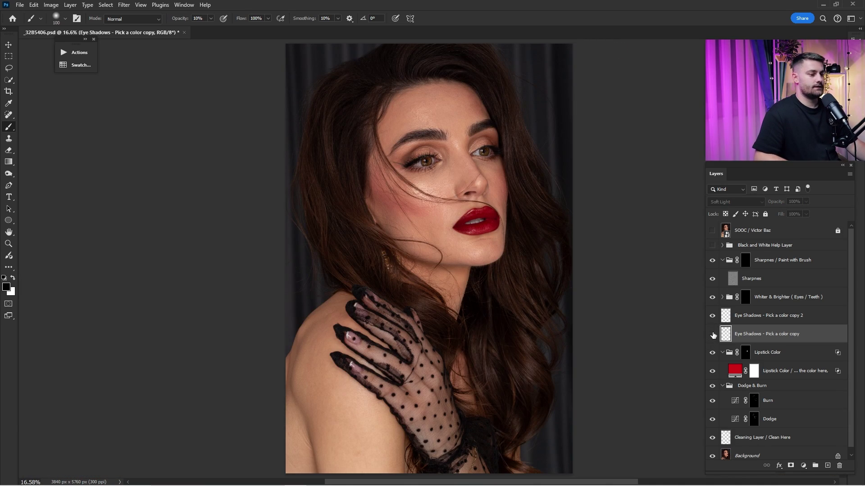
{"action": "left_click", "coordinate": [712, 335]}
{"action": "left_click", "coordinate": [712, 335]}
{"action": "left_click", "coordinate": [712, 334]}
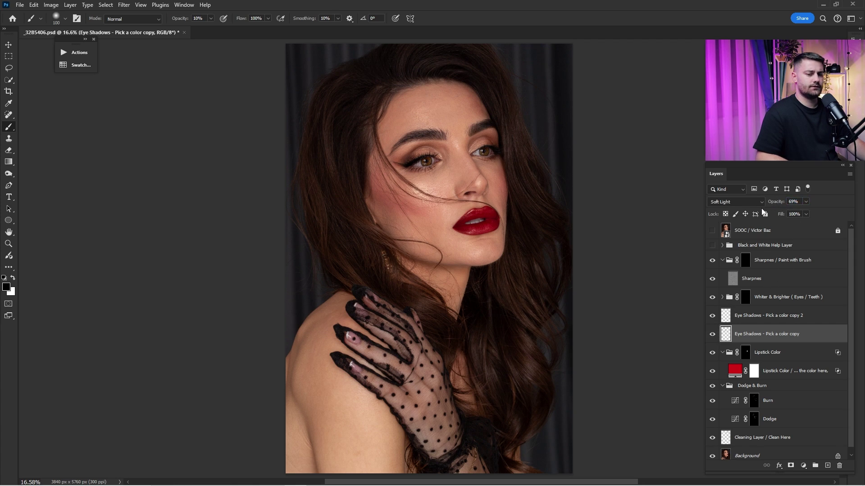
{"action": "left_click", "coordinate": [712, 335]}
{"action": "left_click", "coordinate": [712, 335]}
Select the Eye Shadows copy 2 layer and sample dark red from the lips as the brush color.
{"action": "left_click", "coordinate": [763, 317]}
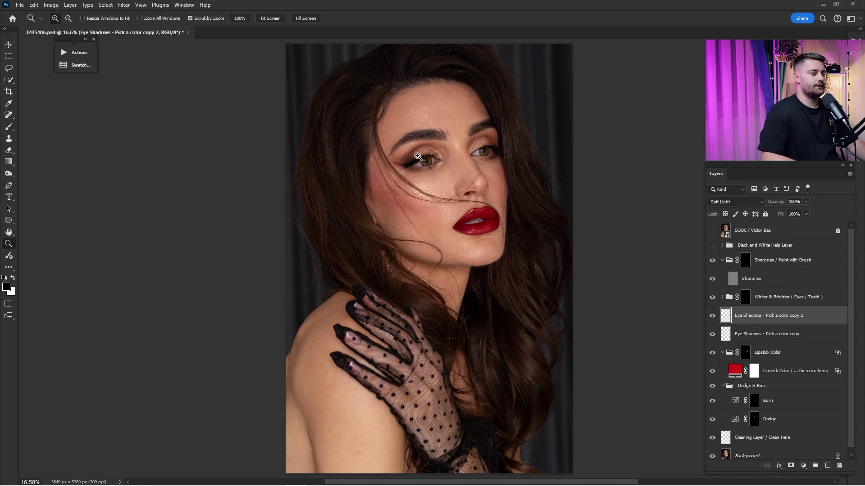
{"action": "left_click_drag", "start_coordinate": [404, 147], "coordinate": [451, 239]}
{"action": "left_click_drag", "start_coordinate": [543, 317], "coordinate": [496, 233]}
{"action": "key", "text": "i"}
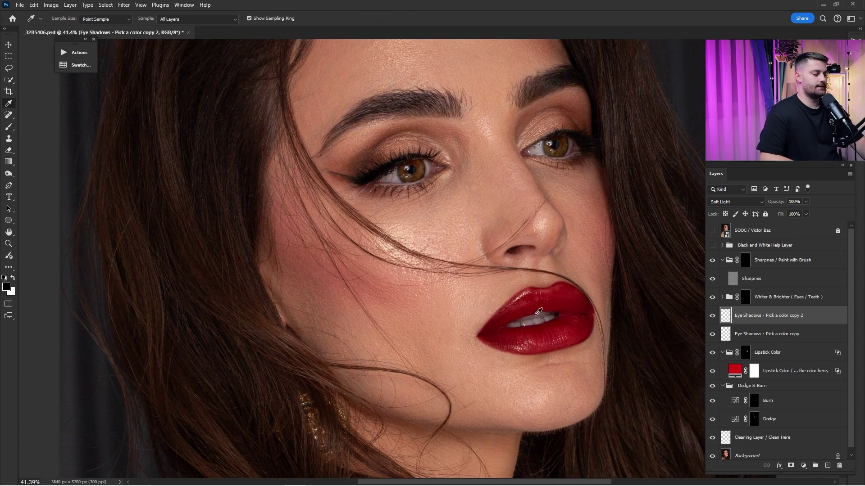
{"action": "scroll", "coordinate": [451, 216], "scroll_direction": "up", "scroll_amount": 2}
{"action": "key", "text": "b"}
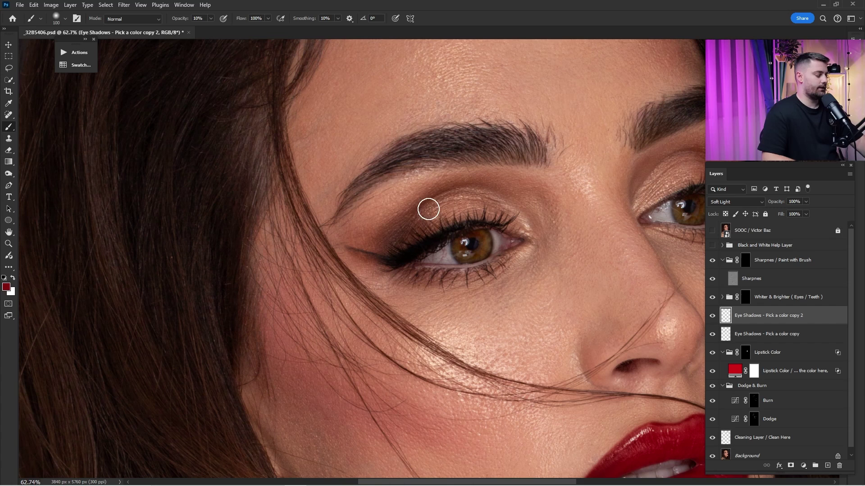
Paint the sampled dark red softly over both upper eyelids with a brush up to about 175 px at 10% opacity.
{"action": "key", "text": "bracketright"}
{"action": "mouse_move", "coordinate": [360, 236]}
{"action": "left_mouse_down"}
{"action": "mouse_move", "coordinate": [439, 216]}
{"action": "mouse_move", "coordinate": [416, 219]}
{"action": "mouse_move", "coordinate": [517, 214]}
{"action": "mouse_move", "coordinate": [456, 201]}
{"action": "mouse_move", "coordinate": [396, 210]}
{"action": "mouse_move", "coordinate": [379, 229]}
{"action": "mouse_move", "coordinate": [522, 221]}
{"action": "mouse_move", "coordinate": [509, 211]}
{"action": "mouse_move", "coordinate": [437, 207]}
{"action": "mouse_move", "coordinate": [361, 235]}
{"action": "mouse_move", "coordinate": [425, 213]}
{"action": "mouse_move", "coordinate": [481, 205]}
{"action": "mouse_move", "coordinate": [534, 221]}
{"action": "mouse_move", "coordinate": [549, 206]}
{"action": "left_mouse_up"}
{"action": "left_click_drag", "start_coordinate": [668, 179], "coordinate": [543, 195]}
{"action": "key", "text": "bracketright"}
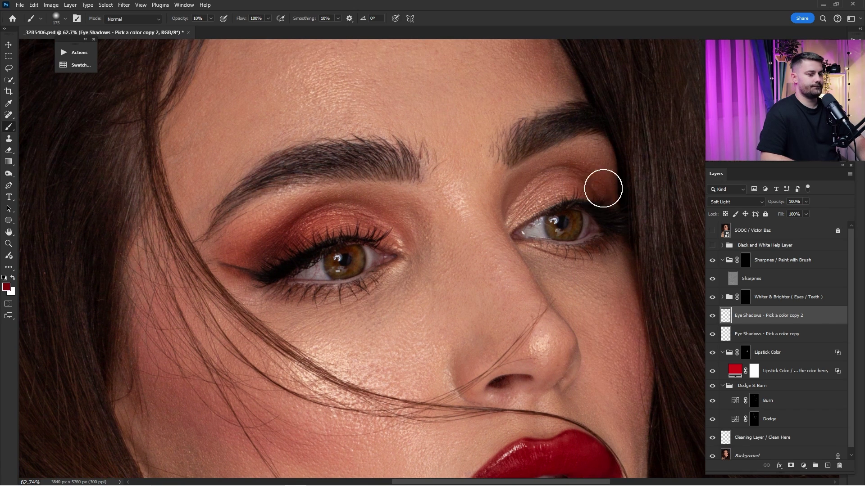
{"action": "mouse_move", "coordinate": [595, 164]}
{"action": "left_mouse_down"}
{"action": "mouse_move", "coordinate": [554, 190]}
{"action": "mouse_move", "coordinate": [598, 195]}
{"action": "mouse_move", "coordinate": [581, 162]}
{"action": "left_mouse_up"}
{"action": "key", "text": "bracketleft"}
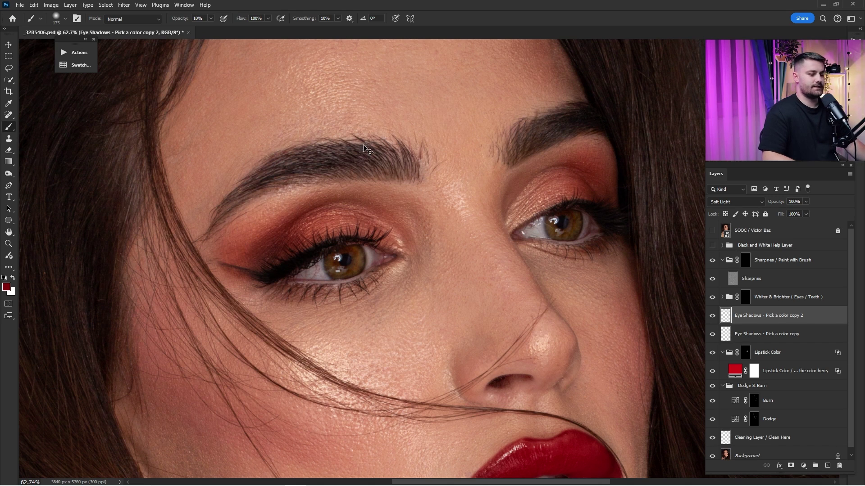
{"action": "key", "text": "bracketright"}
Check the soft red eyeshadow on the whole portrait by hiding and showing the Eye Shadows copy 2 layer.
{"action": "key", "text": "ctrl+0"}
{"action": "left_click", "coordinate": [711, 316]}
{"action": "left_click", "coordinate": [710, 317]}
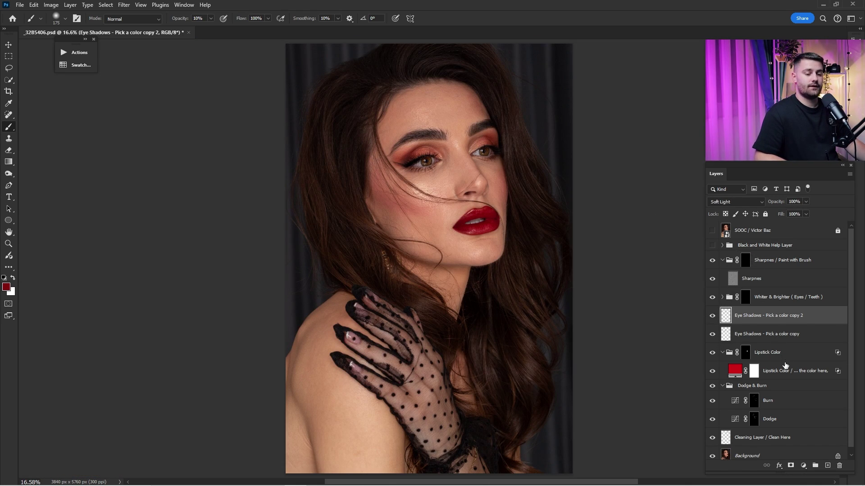
Try painting the red eyeshadow over both eyelids at 100% brush opacity with a 200 to 300 px brush, and undo those strokes.
{"action": "left_click_drag", "start_coordinate": [451, 158], "coordinate": [454, 156]}
{"action": "left_click_drag", "start_coordinate": [454, 157], "coordinate": [459, 236]}
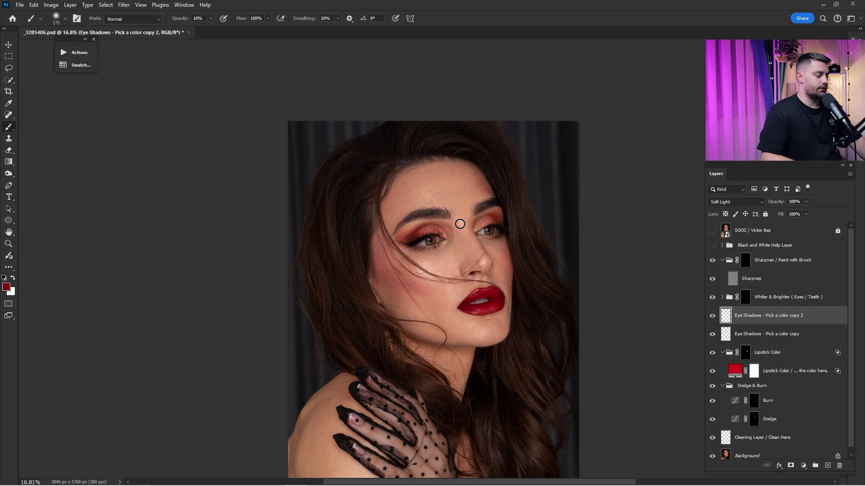
{"action": "scroll", "coordinate": [409, 234], "scroll_direction": "up", "scroll_amount": 3}
{"action": "key", "text": "bracketright"}
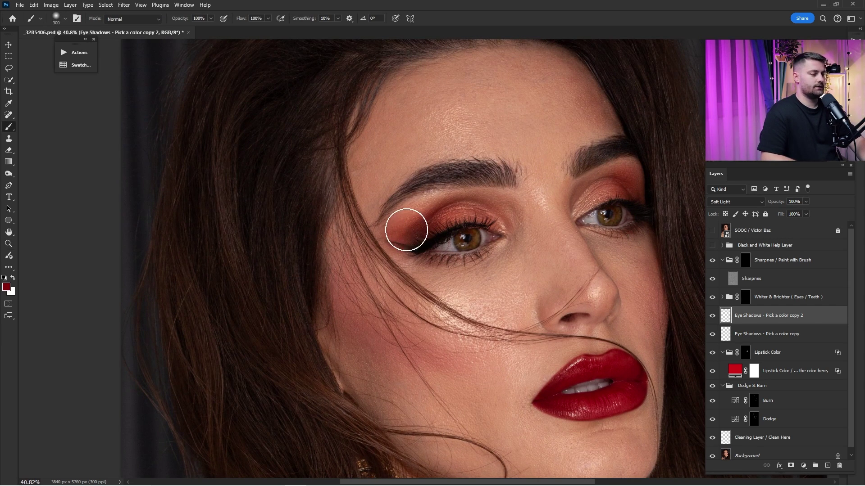
{"action": "mouse_move", "coordinate": [402, 233]}
{"action": "left_mouse_down"}
{"action": "mouse_move", "coordinate": [434, 212]}
{"action": "mouse_move", "coordinate": [496, 203]}
{"action": "left_mouse_up"}
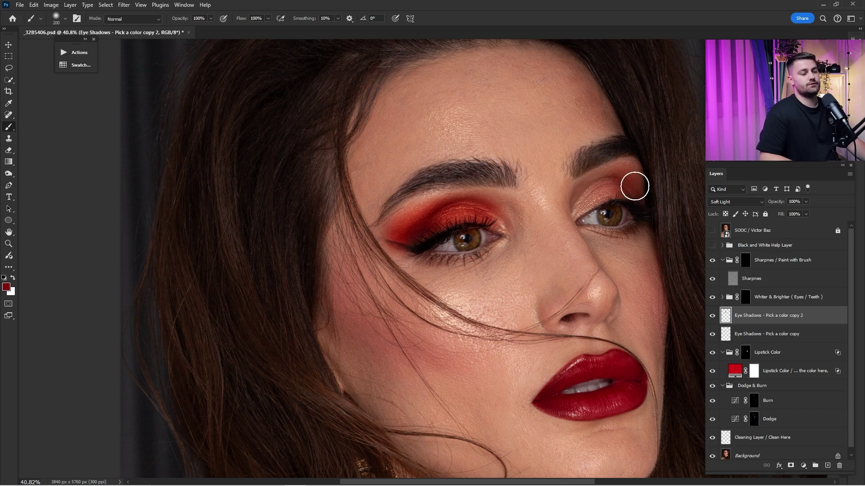
{"action": "left_click_drag", "start_coordinate": [633, 185], "coordinate": [590, 198]}
{"action": "key", "text": "ctrl+0"}
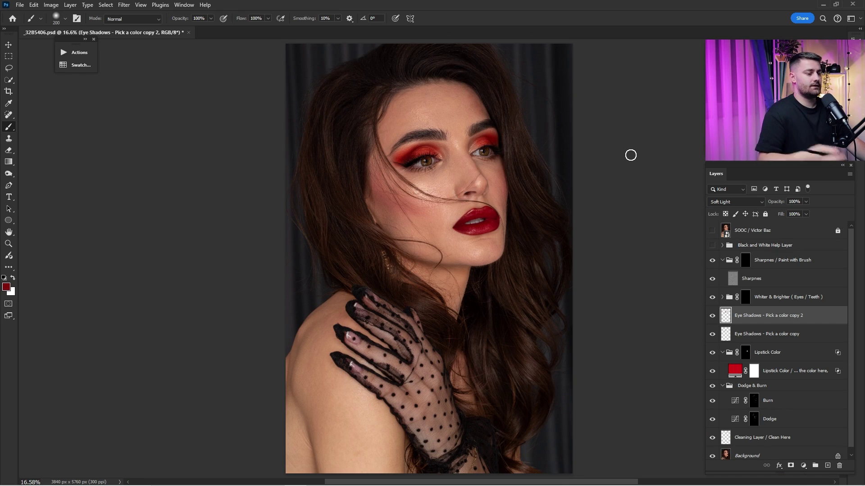
{"action": "key", "text": "ctrl+z"}
{"action": "key", "text": "ctrl+z"}
Build up the dark red on both upper eyelids gradually with a soft brush of about 175 to 200 px at 23% opacity.
{"action": "scroll", "coordinate": [476, 178], "scroll_direction": "up", "scroll_amount": 2}
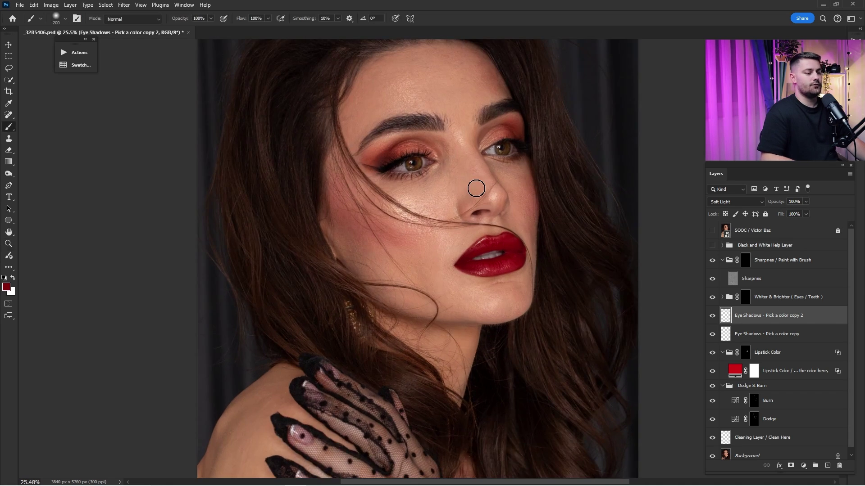
{"action": "key", "text": "z"}
{"action": "scroll", "coordinate": [490, 249], "scroll_direction": "up", "scroll_amount": 2}
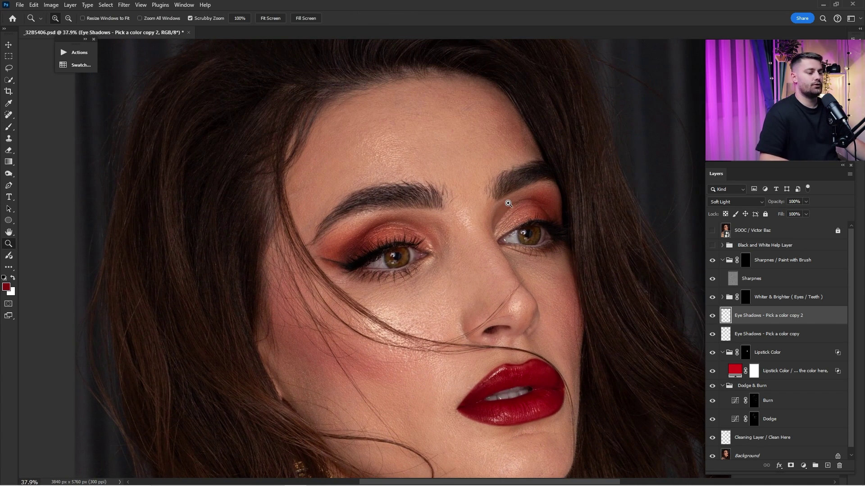
{"action": "left_click", "coordinate": [455, 226]}
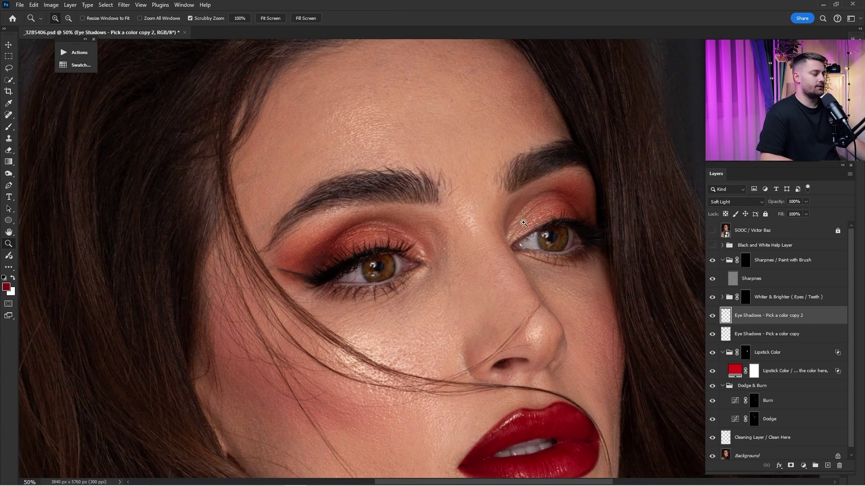
{"action": "key", "text": "b"}
{"action": "key", "text": "bracketleft"}
{"action": "key", "text": "bracketleft"}
{"action": "key", "text": "bracketleft"}
{"action": "key", "text": "bracketleft"}
{"action": "key", "text": "bracketleft"}
{"action": "key", "text": "bracketleft"}
{"action": "key", "text": "bracketleft"}
{"action": "key", "text": "bracketleft"}
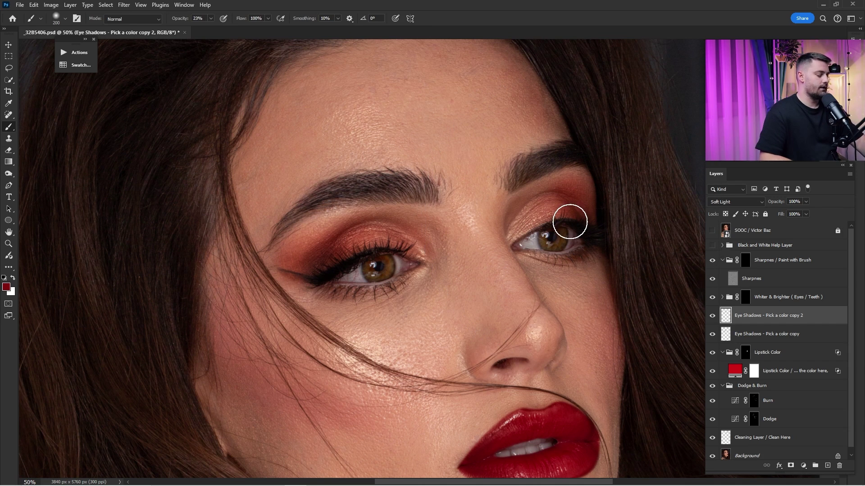
{"action": "mouse_move", "coordinate": [574, 217]}
{"action": "left_mouse_down"}
{"action": "mouse_move", "coordinate": [549, 215]}
{"action": "mouse_move", "coordinate": [563, 203]}
{"action": "mouse_move", "coordinate": [555, 203]}
{"action": "mouse_move", "coordinate": [540, 216]}
{"action": "mouse_move", "coordinate": [573, 196]}
{"action": "left_mouse_up"}
{"action": "key", "text": "bracketleft"}
{"action": "key", "text": "bracketleft"}
{"action": "key", "text": "bracketright"}
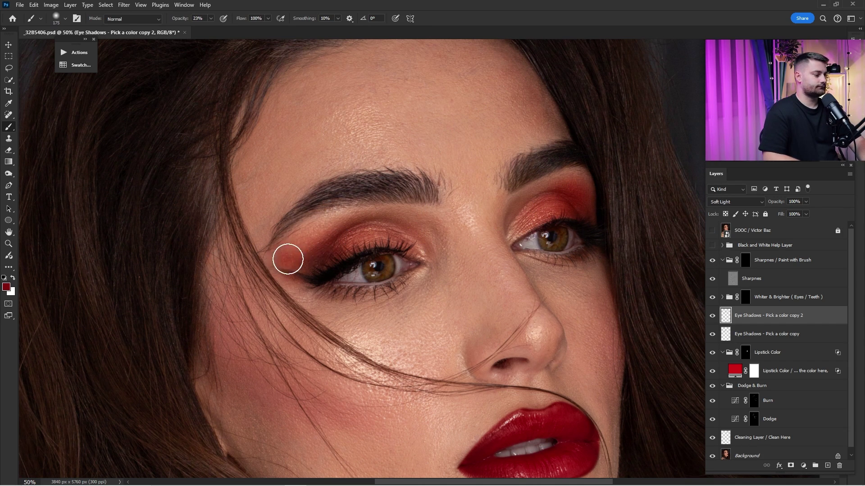
Compare the whole portrait with and without the Eye Shadows copy 2 layer, and against the SOOC original.
{"action": "key", "text": "ctrl+0"}
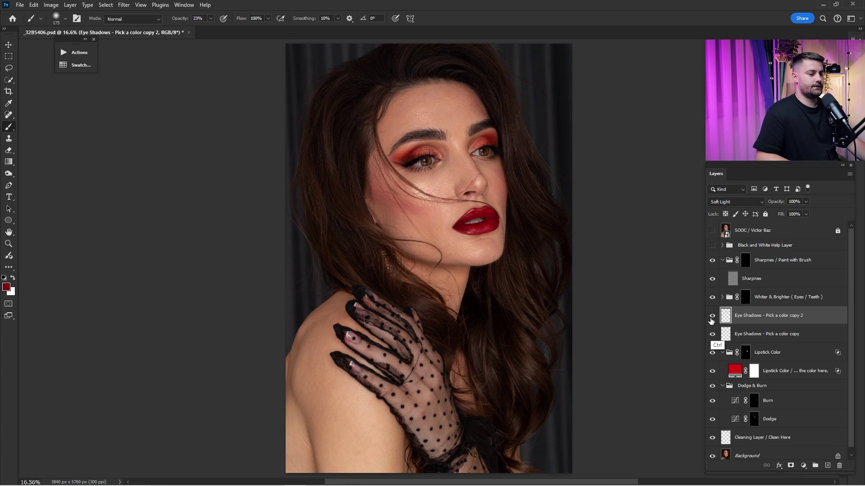
{"action": "left_click", "coordinate": [712, 316]}
{"action": "left_click", "coordinate": [712, 316]}
{"action": "left_click", "coordinate": [712, 316]}
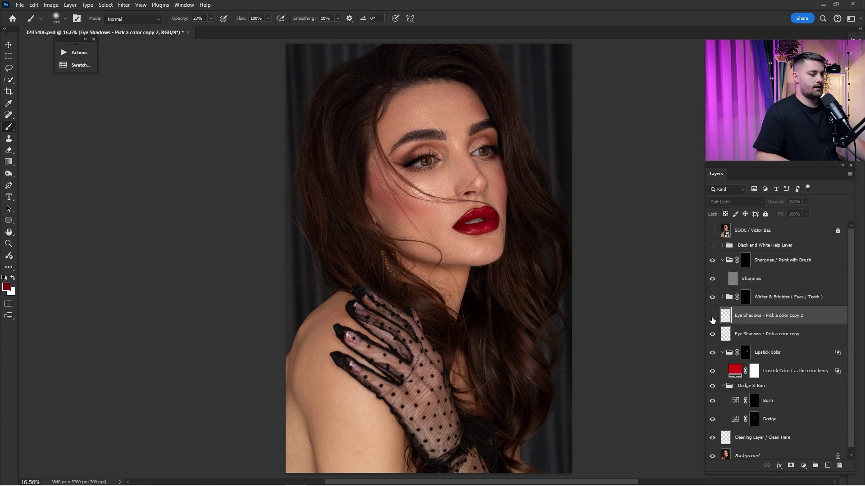
{"action": "left_click", "coordinate": [713, 316]}
{"action": "left_click", "coordinate": [712, 231]}
{"action": "left_click", "coordinate": [712, 231]}
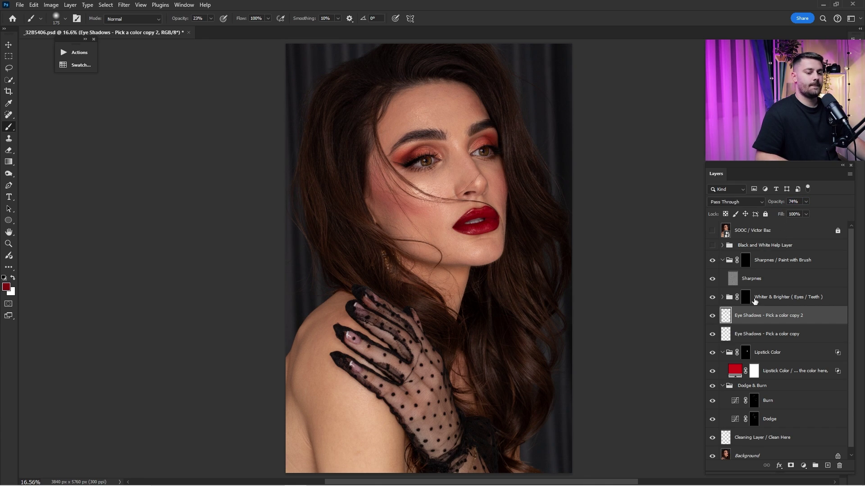
Brighten both eyes by painting white on the Whiter & Brighter group's mask with a soft brush of about 50 px at 100% opacity.
{"action": "left_click", "coordinate": [755, 301]}
{"action": "left_click", "coordinate": [712, 231]}
{"action": "left_click", "coordinate": [713, 232]}
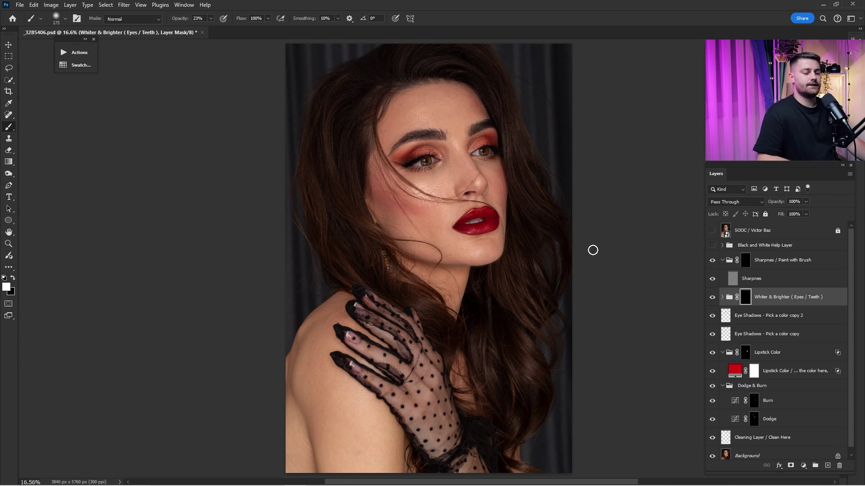
{"action": "left_click_drag", "start_coordinate": [414, 159], "coordinate": [506, 223]}
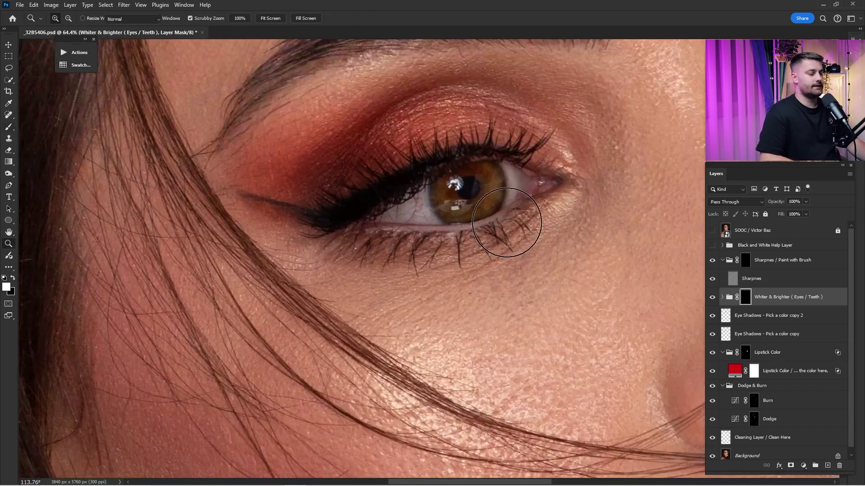
{"action": "key", "text": "["}
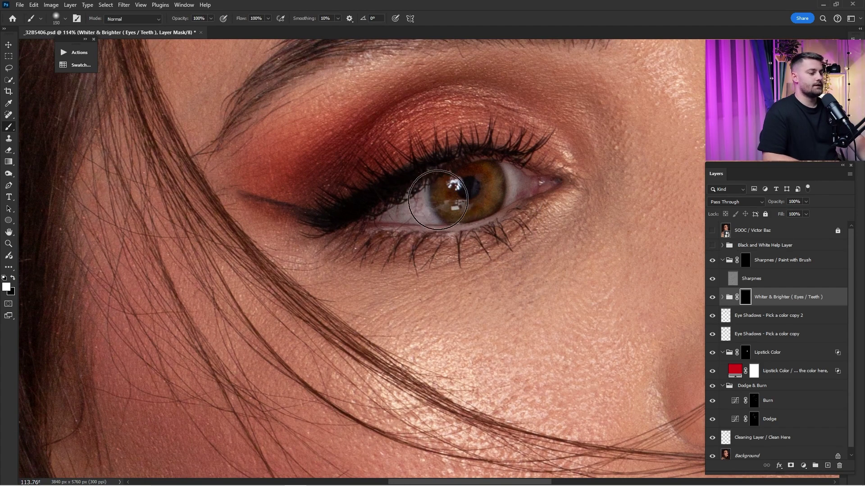
{"action": "key", "text": "["}
{"action": "key", "text": "["}
{"action": "key", "text": "["}
{"action": "key", "text": "["}
{"action": "key", "text": "["}
{"action": "key", "text": "["}
{"action": "key", "text": "["}
{"action": "key", "text": "["}
{"action": "mouse_move", "coordinate": [416, 212]}
{"action": "left_mouse_down"}
{"action": "mouse_move", "coordinate": [475, 176]}
{"action": "mouse_move", "coordinate": [407, 213]}
{"action": "mouse_move", "coordinate": [464, 211]}
{"action": "mouse_move", "coordinate": [499, 198]}
{"action": "mouse_move", "coordinate": [486, 206]}
{"action": "mouse_move", "coordinate": [525, 183]}
{"action": "mouse_move", "coordinate": [480, 174]}
{"action": "mouse_move", "coordinate": [458, 210]}
{"action": "left_mouse_up"}
{"action": "key", "text": "bracketright"}
{"action": "mouse_move", "coordinate": [558, 183]}
{"action": "left_mouse_down"}
{"action": "mouse_move", "coordinate": [363, 207]}
{"action": "mouse_move", "coordinate": [186, 260]}
{"action": "left_mouse_up"}
{"action": "mouse_move", "coordinate": [450, 217]}
{"action": "left_mouse_down"}
{"action": "mouse_move", "coordinate": [458, 200]}
{"action": "mouse_move", "coordinate": [432, 216]}
{"action": "mouse_move", "coordinate": [494, 189]}
{"action": "mouse_move", "coordinate": [447, 210]}
{"action": "mouse_move", "coordinate": [502, 216]}
{"action": "mouse_move", "coordinate": [496, 220]}
{"action": "mouse_move", "coordinate": [532, 214]}
{"action": "mouse_move", "coordinate": [523, 191]}
{"action": "left_mouse_up"}
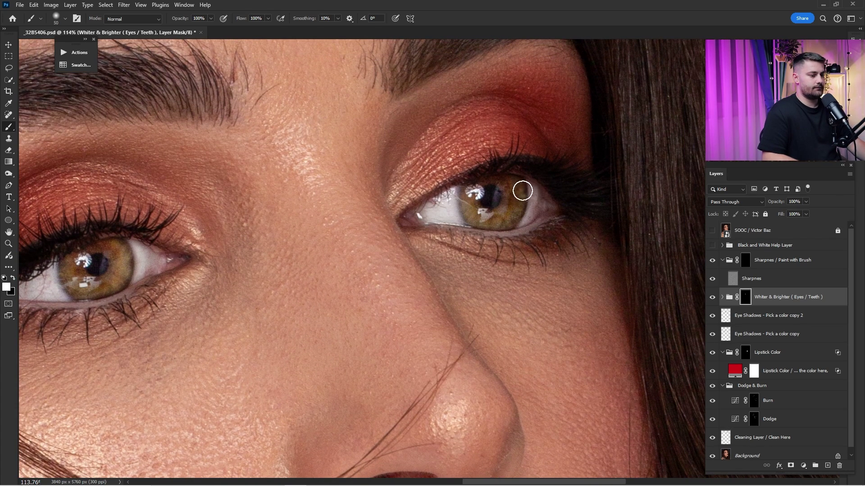
Compare the whole portrait with and without the Whiter & Brighter group.
{"action": "key", "text": "ctrl+0"}
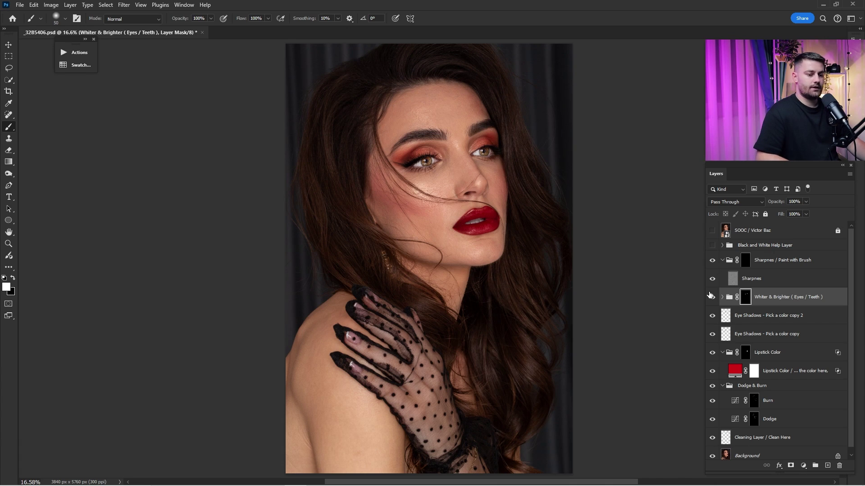
{"action": "left_click", "coordinate": [710, 296]}
{"action": "left_click", "coordinate": [712, 297]}
{"action": "left_click", "coordinate": [713, 298]}
{"action": "left_click", "coordinate": [713, 298]}
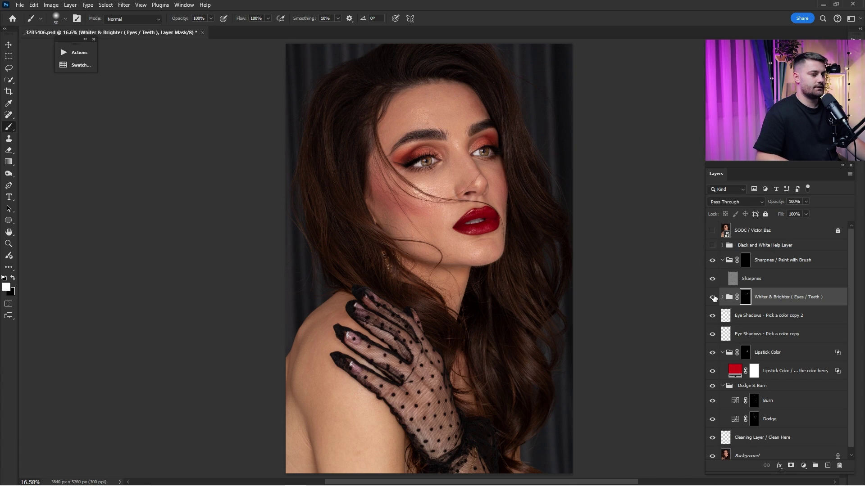
Set the Whiter & Brighter group's opacity to 40% and check the eyes by hiding and showing the group.
{"action": "left_click", "coordinate": [793, 201]}
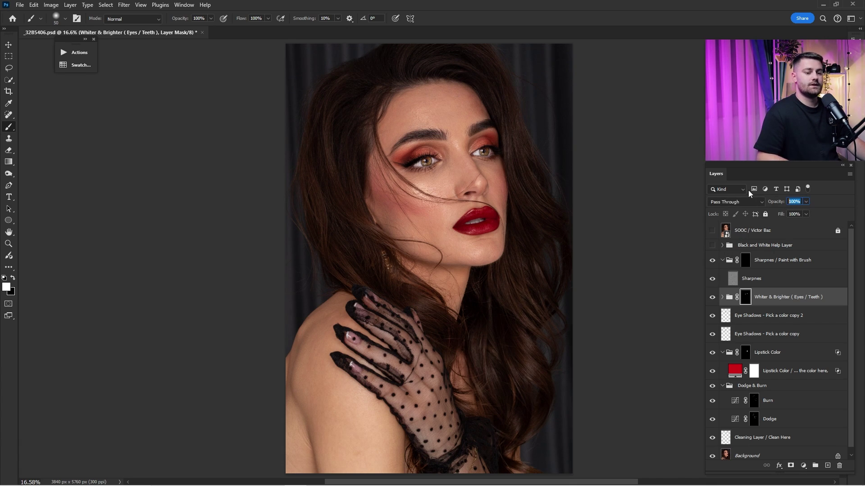
{"action": "type", "text": "40"}
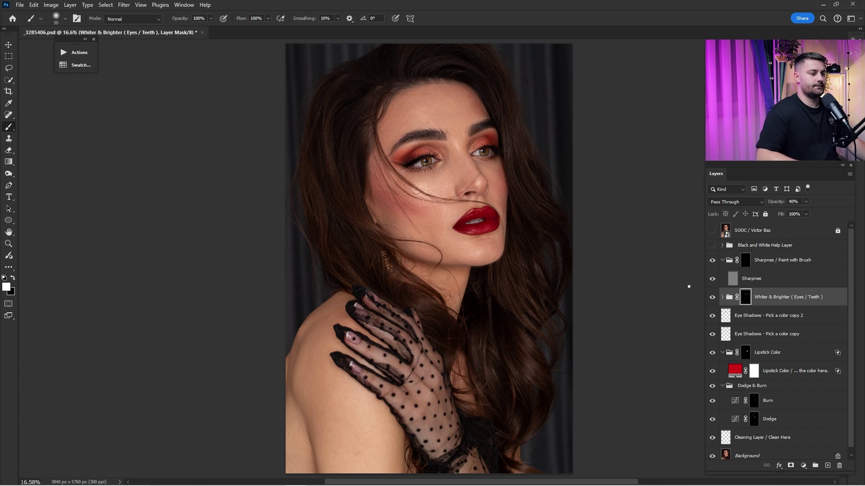
{"action": "left_click", "coordinate": [712, 299]}
{"action": "left_click", "coordinate": [712, 298]}
{"action": "left_click", "coordinate": [713, 298]}
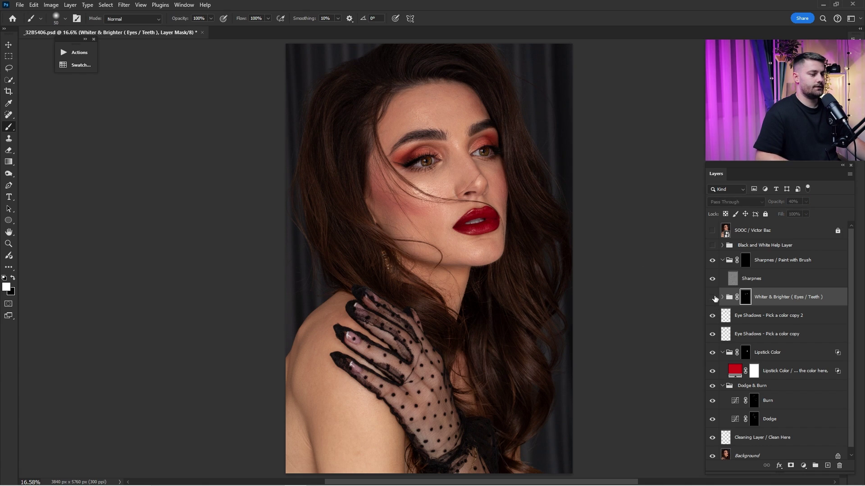
{"action": "left_click", "coordinate": [713, 298]}
Invert the mask of the Sharpnes / Paint with Brush group to white to apply the sharpening to the whole image.
{"action": "left_click", "coordinate": [742, 280]}
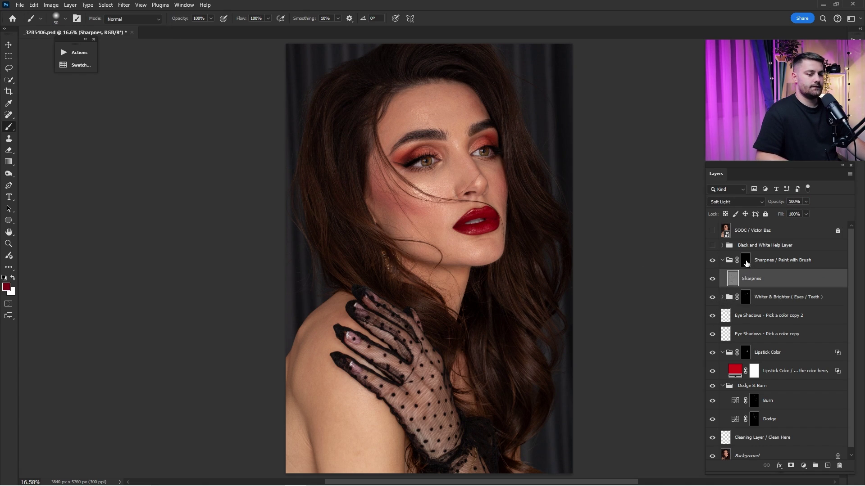
{"action": "left_click", "coordinate": [732, 261]}
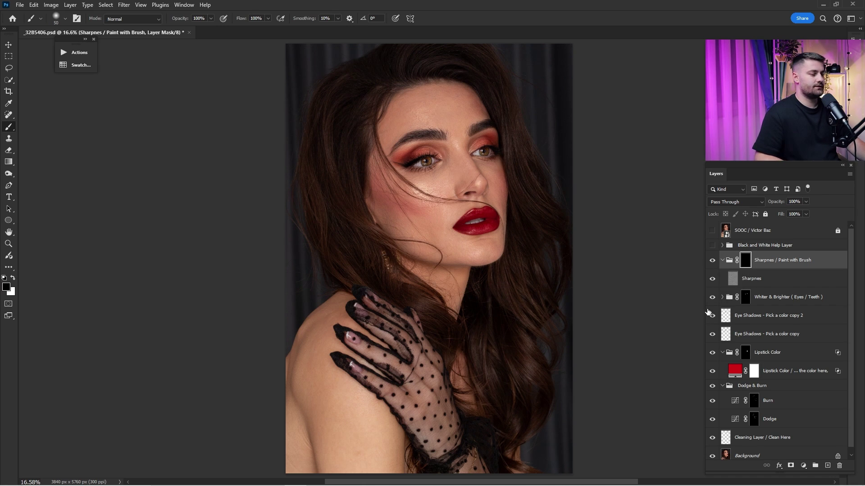
{"action": "key", "text": "ctrl+i"}
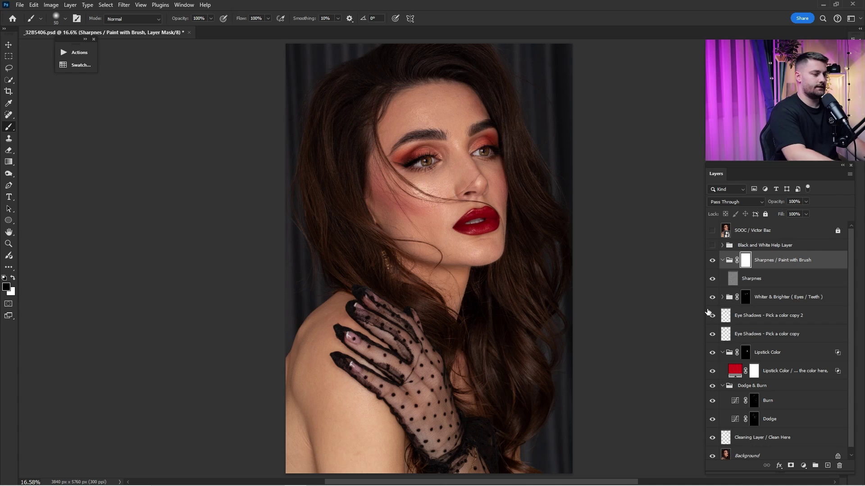
Compare the portrait with and without the sharpening, and set the Sharpnes / Paint with Brush group's opacity to 10%.
{"action": "left_click", "coordinate": [712, 263]}
{"action": "left_click", "coordinate": [711, 263]}
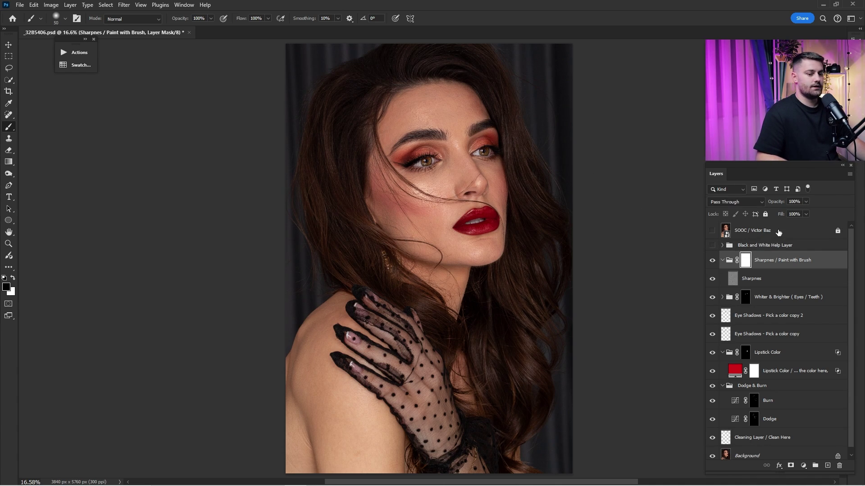
{"action": "left_click", "coordinate": [711, 264]}
{"action": "left_click", "coordinate": [711, 264]}
{"action": "left_click", "coordinate": [711, 265]}
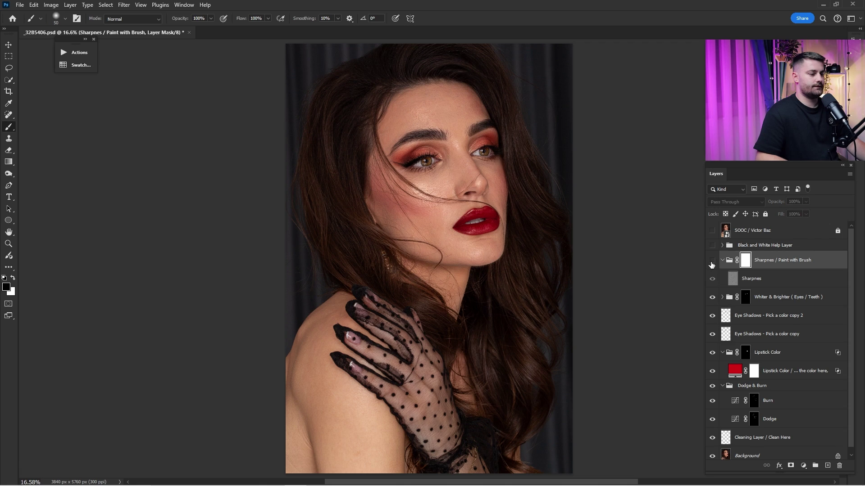
{"action": "left_click", "coordinate": [710, 265]}
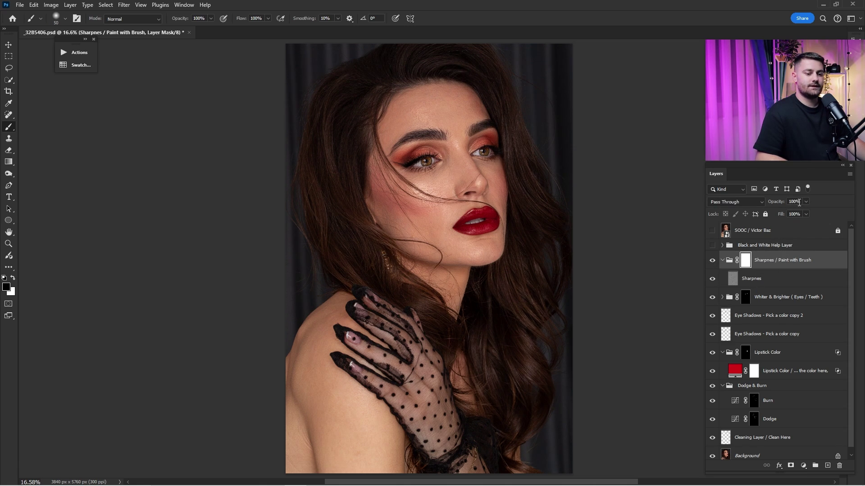
{"action": "type", "text": "10"}
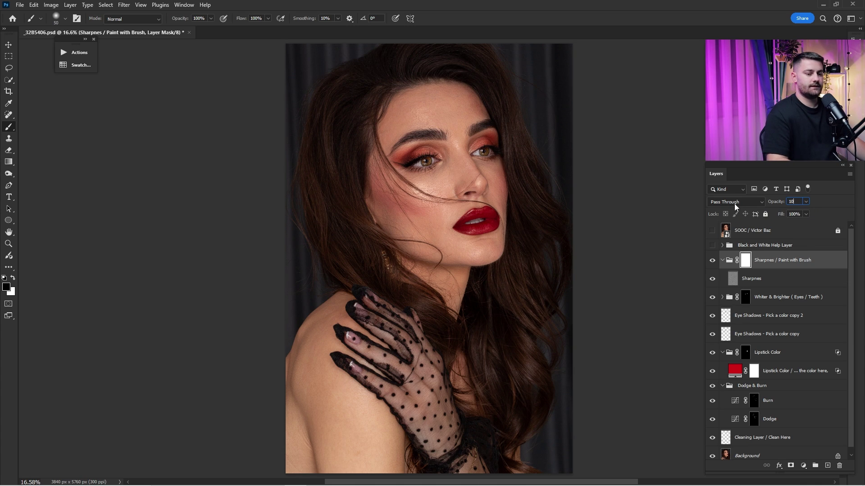
{"action": "key", "text": "Return"}
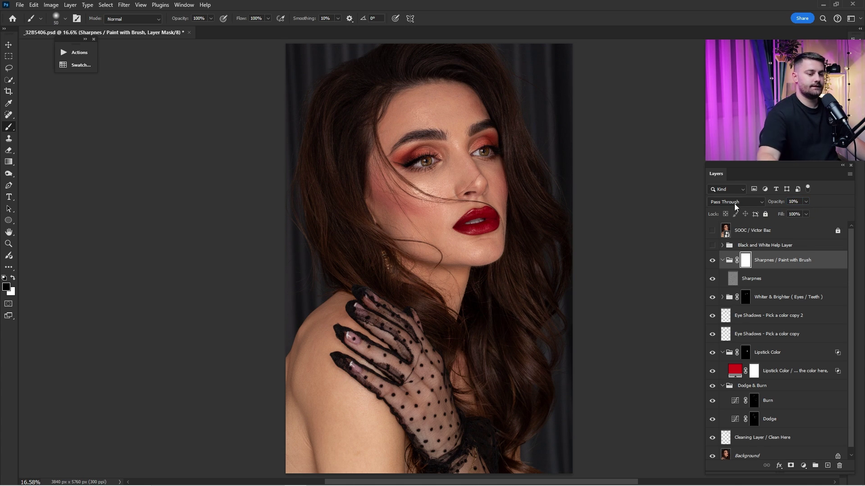
Compare the retouched portrait with the original by repeatedly showing and hiding the SOOC layer.
{"action": "left_click", "coordinate": [712, 230]}
{"action": "left_click", "coordinate": [712, 230]}
{"action": "left_click", "coordinate": [712, 230]}
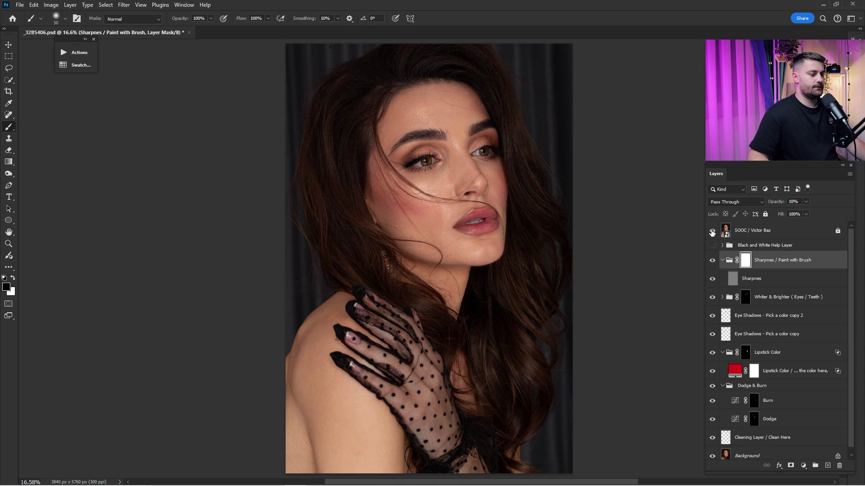
{"action": "left_click", "coordinate": [713, 230]}
{"action": "left_click", "coordinate": [712, 230]}
{"action": "left_click", "coordinate": [712, 230]}
{"action": "left_click", "coordinate": [712, 230]}
{"action": "left_click", "coordinate": [712, 230]}
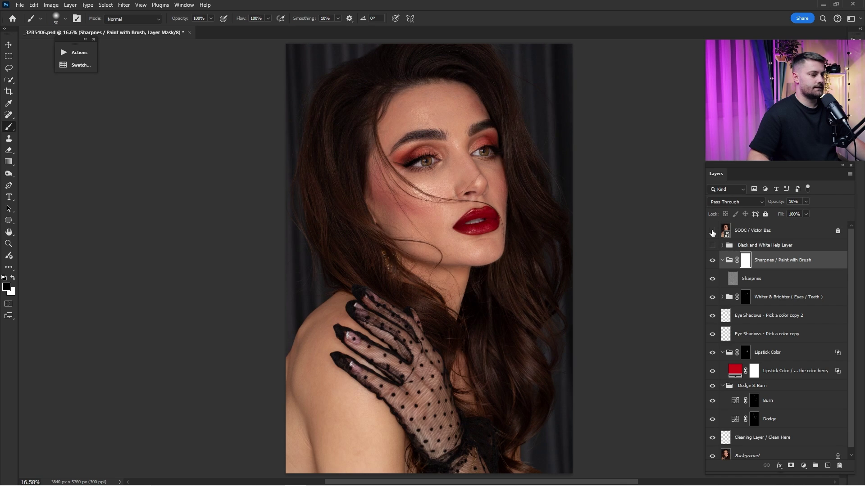
{"action": "left_click", "coordinate": [712, 230]}
{"action": "left_click", "coordinate": [712, 231]}
{"action": "left_click", "coordinate": [712, 230]}
{"action": "left_click", "coordinate": [713, 230]}
Merge all layers from the Sharpnes / Paint with Brush group down to the Background into one layer.
{"action": "scroll", "coordinate": [745, 276], "scroll_direction": "down", "scroll_amount": 1}
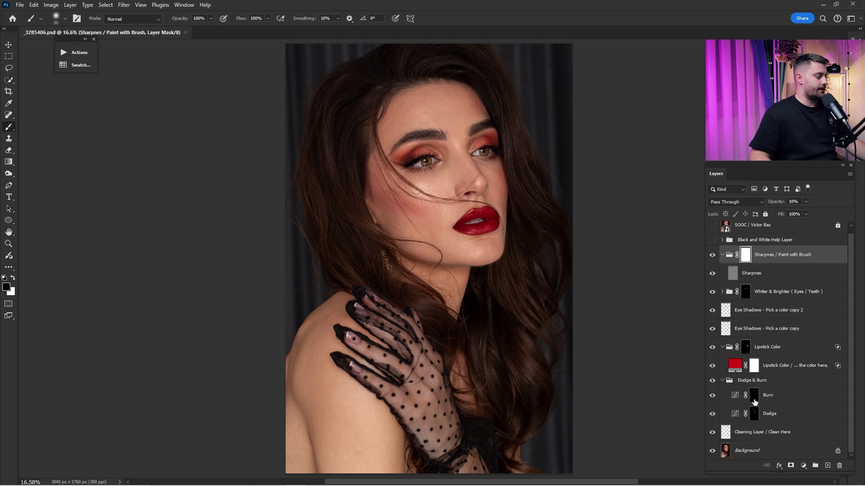
{"action": "left_click", "coordinate": [747, 452], "text": "shift"}
{"action": "right_click", "coordinate": [772, 270]}
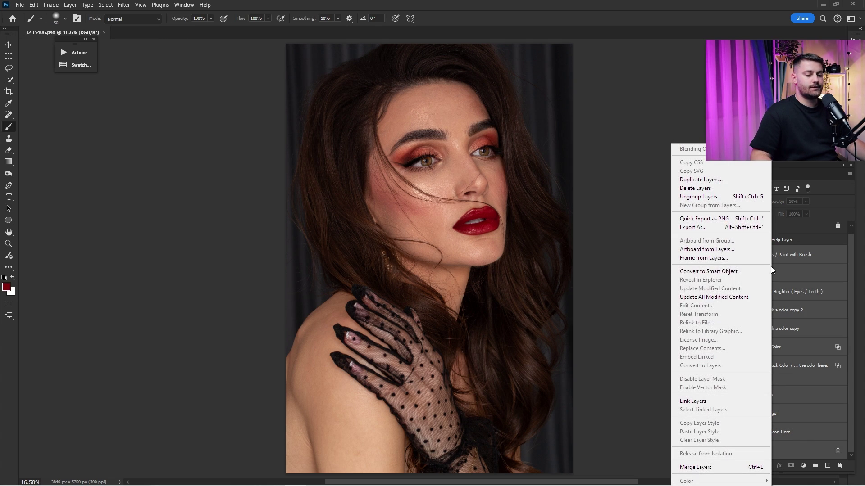
{"action": "left_click", "coordinate": [713, 467]}
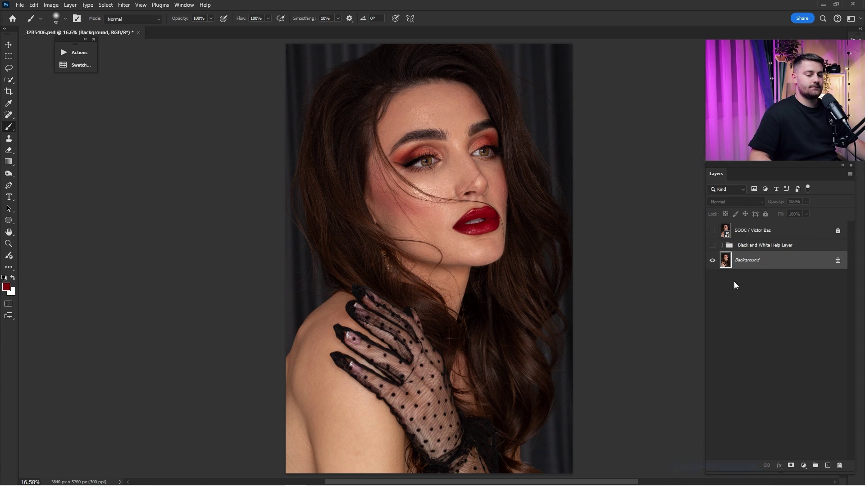
Check the merged Background against the original by toggling the SOOC layer's visibility.
{"action": "left_click", "coordinate": [713, 231]}
{"action": "left_click", "coordinate": [713, 231]}
{"action": "left_click", "coordinate": [713, 231]}
{"action": "left_click", "coordinate": [713, 231]}
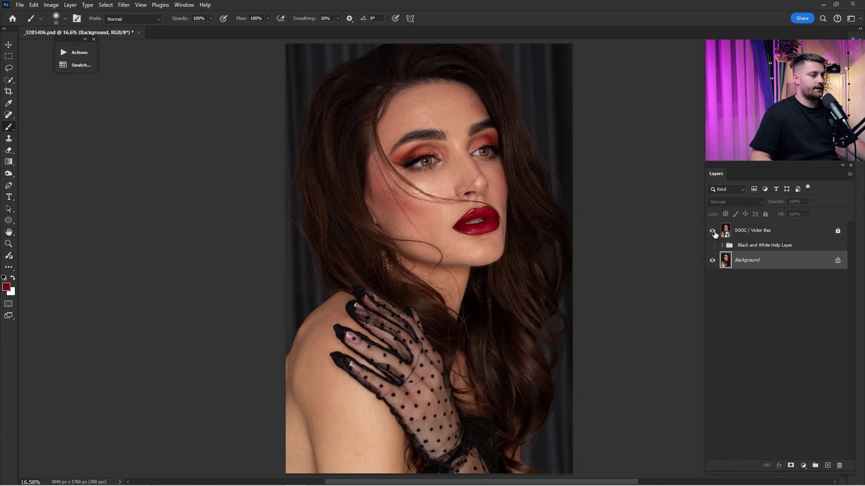
{"action": "left_click", "coordinate": [714, 234]}
{"action": "mouse_move", "coordinate": [423, 87]}
{"action": "left_mouse_down"}
{"action": "mouse_move", "coordinate": [472, 109]}
{"action": "mouse_move", "coordinate": [475, 127]}
{"action": "left_mouse_up"}
{"action": "key", "text": "ctrl+0"}
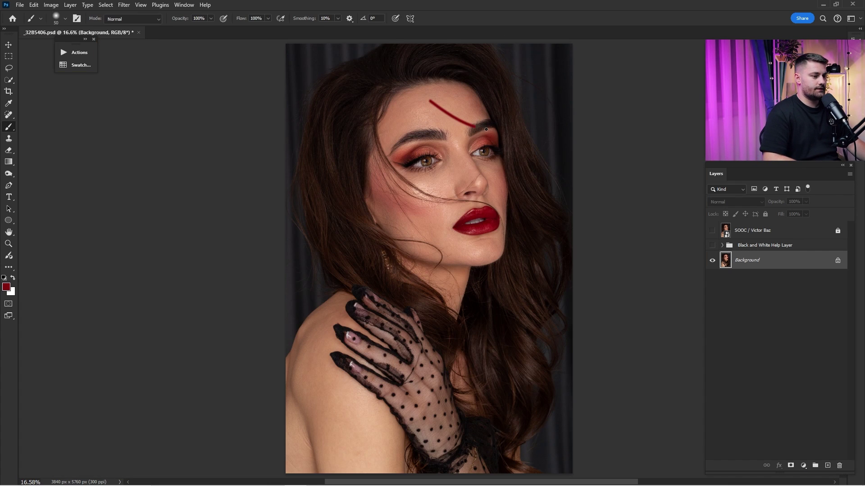
{"action": "key", "text": "ctrl+z"}
Examine the forehead and eyes up close, comparing the retouch with the SOOC original.
{"action": "scroll", "coordinate": [473, 131], "scroll_direction": "up", "scroll_amount": 8}
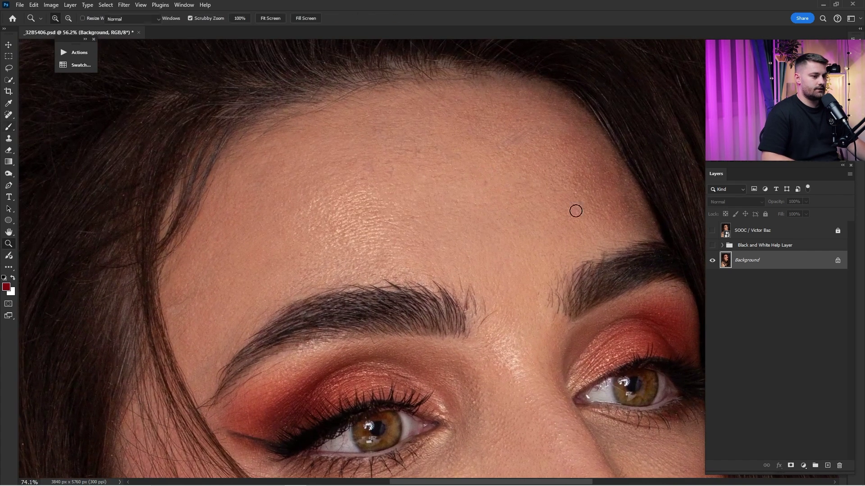
{"action": "left_click", "coordinate": [711, 231]}
{"action": "left_click", "coordinate": [711, 231]}
{"action": "left_click", "coordinate": [711, 231]}
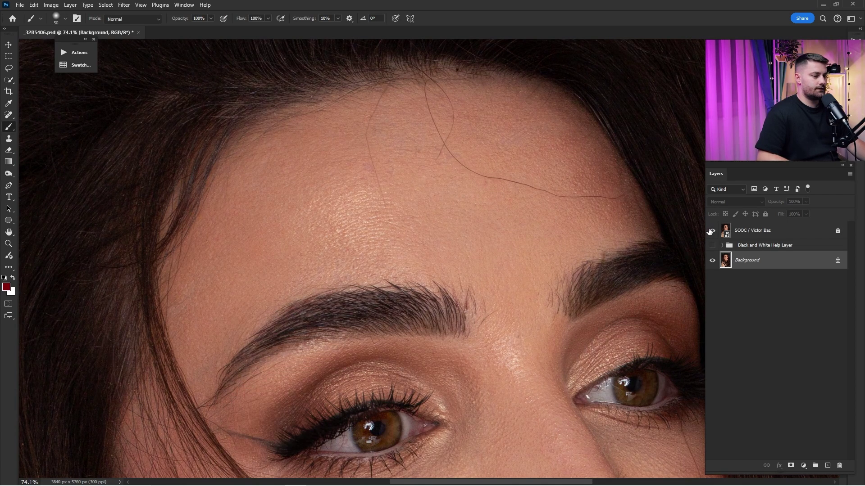
{"action": "left_click", "coordinate": [711, 231]}
Delete the Black and White Help Layer group.
{"action": "key", "text": "ctrl+0"}
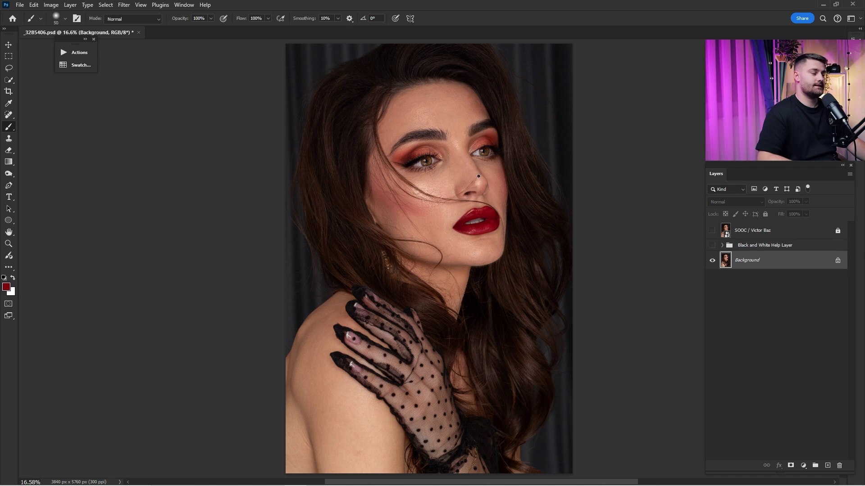
{"action": "left_click", "coordinate": [726, 245]}
{"action": "key", "text": "Delete"}
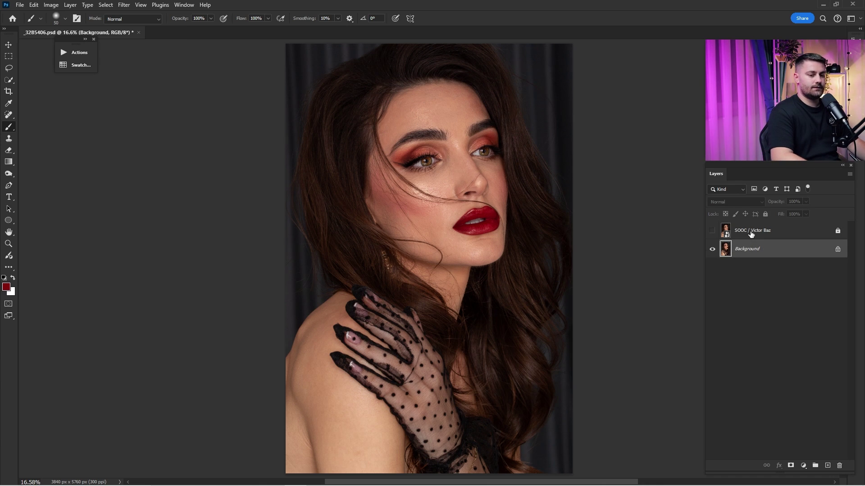
Run the 2nd Step / FS action from the Retouching Kit / 2024 set to build the frequency separation layers.
{"action": "left_click", "coordinate": [77, 52]}
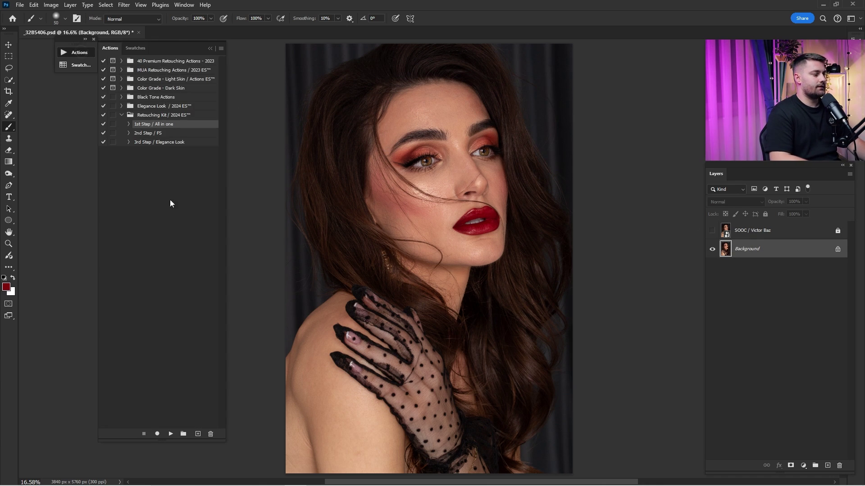
{"action": "left_click", "coordinate": [154, 135]}
{"action": "left_click", "coordinate": [171, 434]}
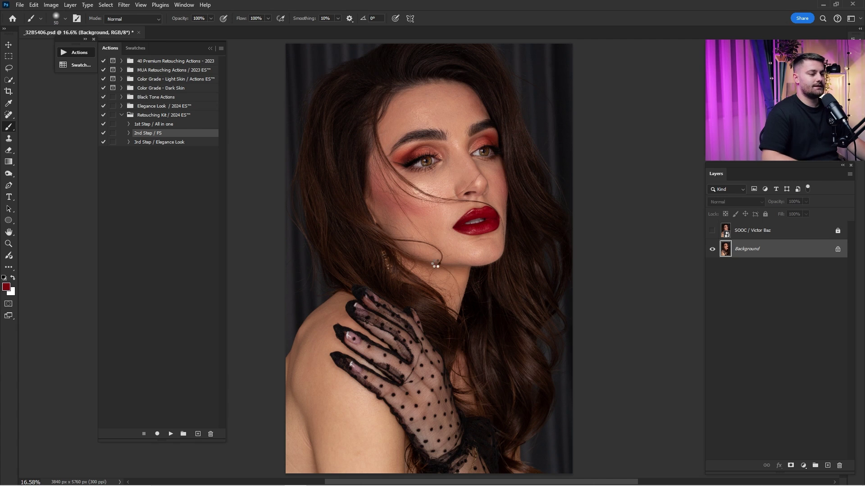
{"action": "left_click", "coordinate": [210, 48]}
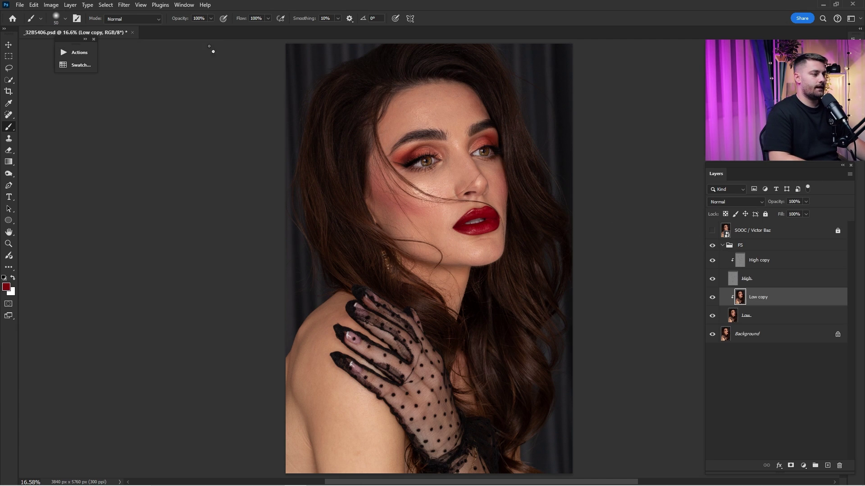
Hide the High texture layer of the FS group and switch to the Mixer Brush for the Low copy layer.
{"action": "left_click_drag", "start_coordinate": [425, 121], "coordinate": [479, 133]}
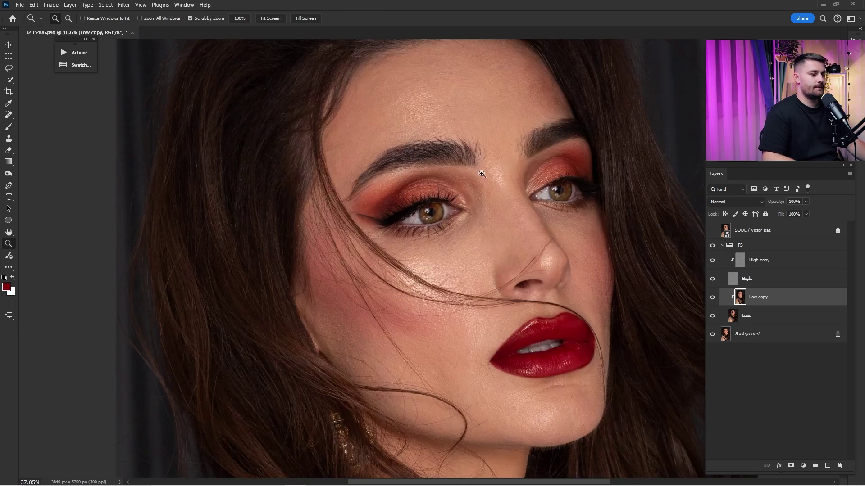
{"action": "left_click", "coordinate": [712, 279]}
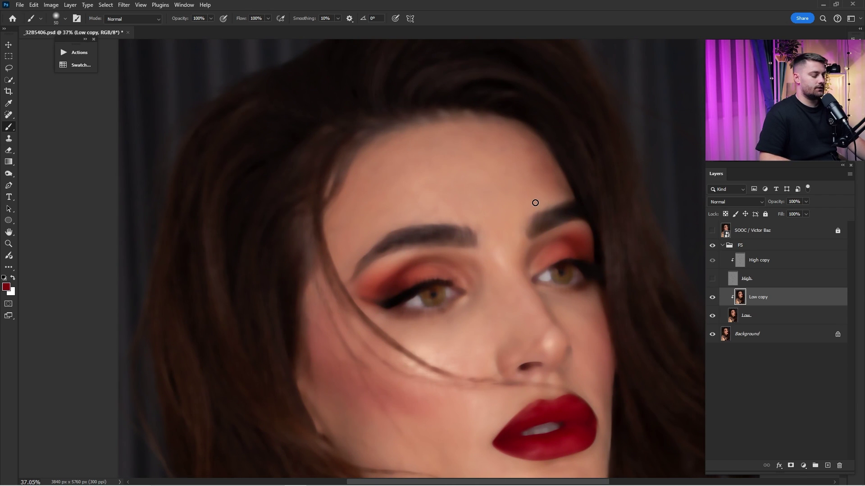
{"action": "key", "text": "shift+b"}
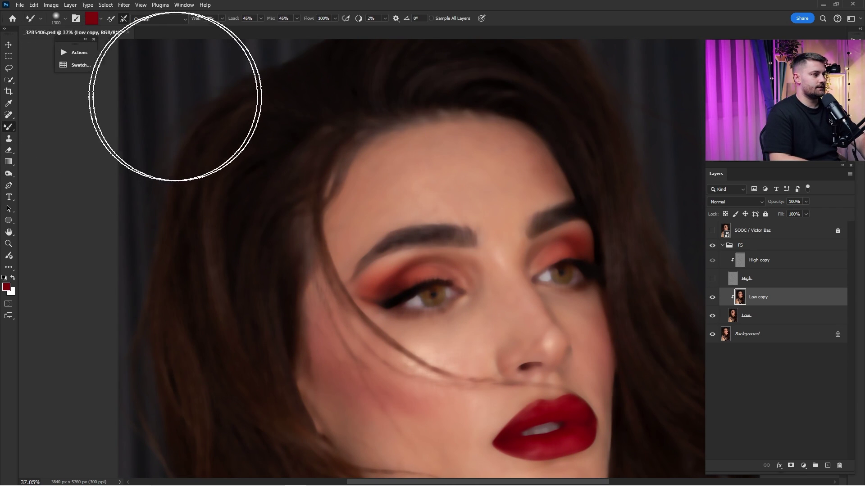
Set the Mixer Brush to 33% flow and a brush size of 500.
{"action": "key", "text": "bracketleft"}
{"action": "key", "text": "bracketleft"}
{"action": "key", "text": "bracketleft"}
{"action": "key", "text": "bracketleft"}
{"action": "key", "text": "bracketleft"}
{"action": "key", "text": "bracketleft"}
{"action": "key", "text": "bracketleft"}
{"action": "key", "text": "bracketleft"}
{"action": "key", "text": "bracketleft"}
{"action": "key", "text": "bracketleft"}
{"action": "key", "text": "bracketleft"}
{"action": "key", "text": "bracketleft"}
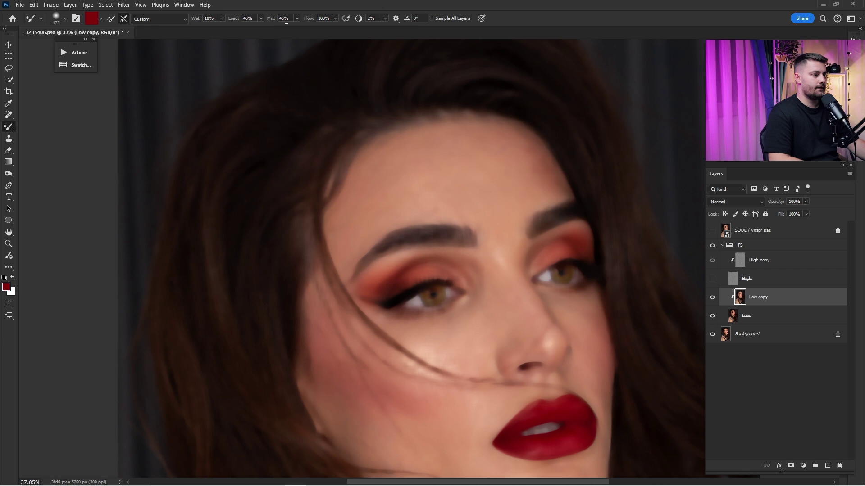
{"action": "left_click", "coordinate": [327, 20]}
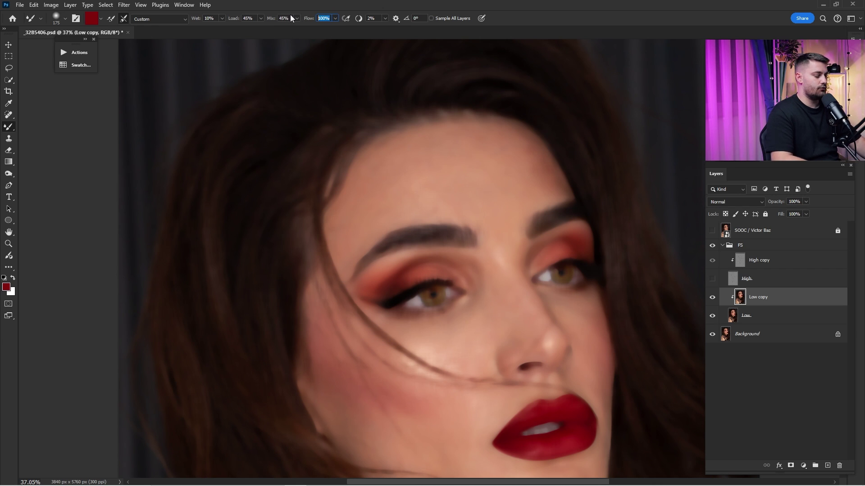
{"action": "key", "text": "Return"}
{"action": "key", "text": "bracketright"}
{"action": "key", "text": "bracketright"}
{"action": "key", "text": "bracketright"}
{"action": "key", "text": "bracketright"}
{"action": "key", "text": "bracketright"}
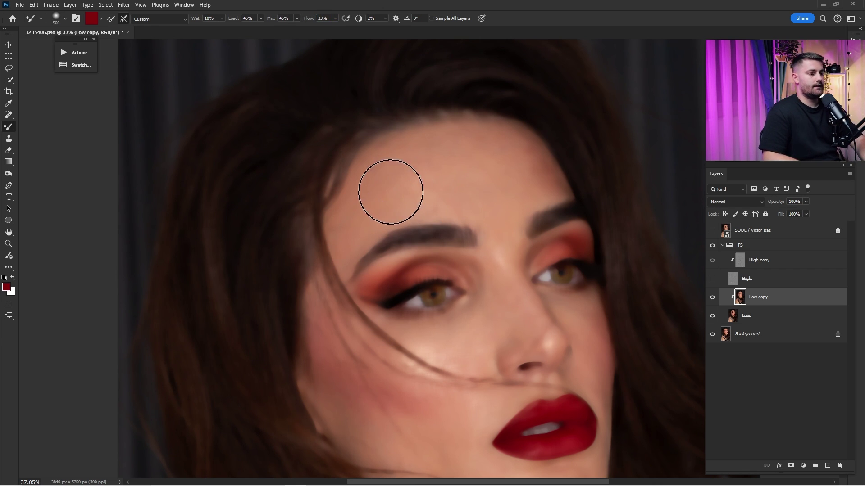
Blend the forehead's tones on the Low copy layer with the Mixer Brush, then reduce the brush size to 300.
{"action": "left_click_drag", "start_coordinate": [390, 191], "coordinate": [414, 183]}
{"action": "key", "text": "ctrl+z"}
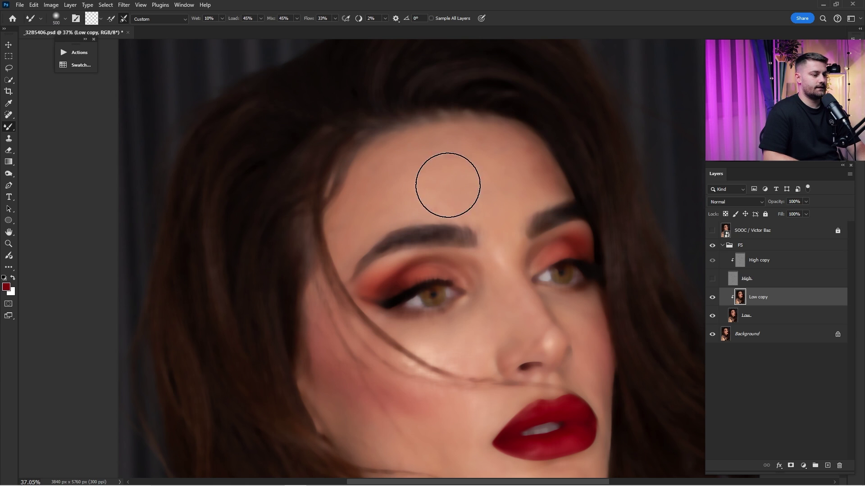
{"action": "key", "text": "bracketleft"}
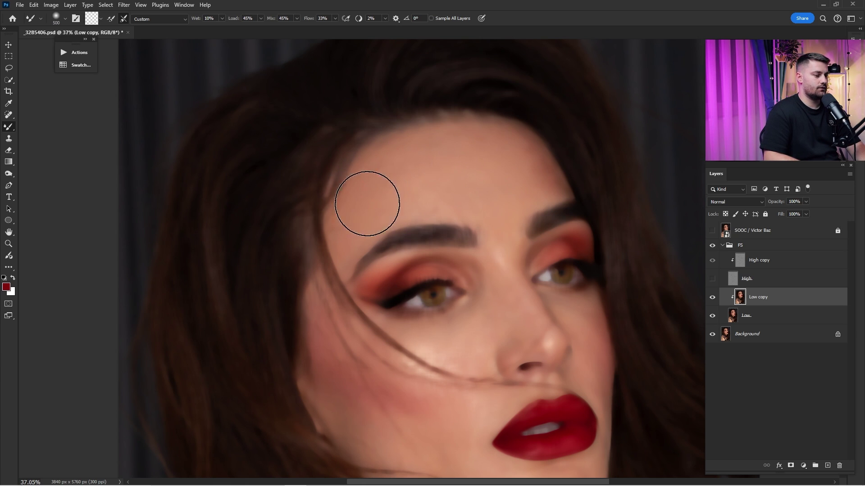
{"action": "key", "text": "bracketleft"}
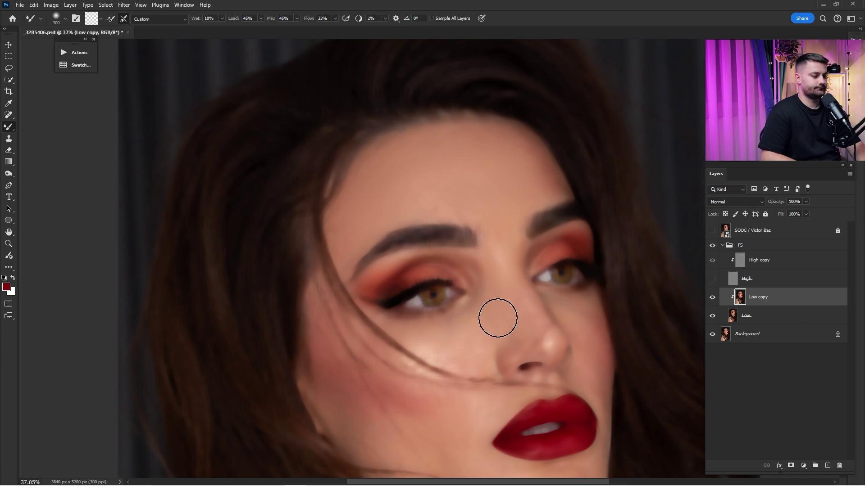
Blend the color transitions on the cheeks, nose and under-eye skin using Mixer Brush sizes of about 200 to 300.
{"action": "left_click_drag", "start_coordinate": [453, 383], "coordinate": [427, 208]}
{"action": "key", "text": "bracketright"}
{"action": "left_click_drag", "start_coordinate": [426, 162], "coordinate": [424, 304]}
{"action": "key", "text": "bracketleft"}
{"action": "key", "text": "bracketleft"}
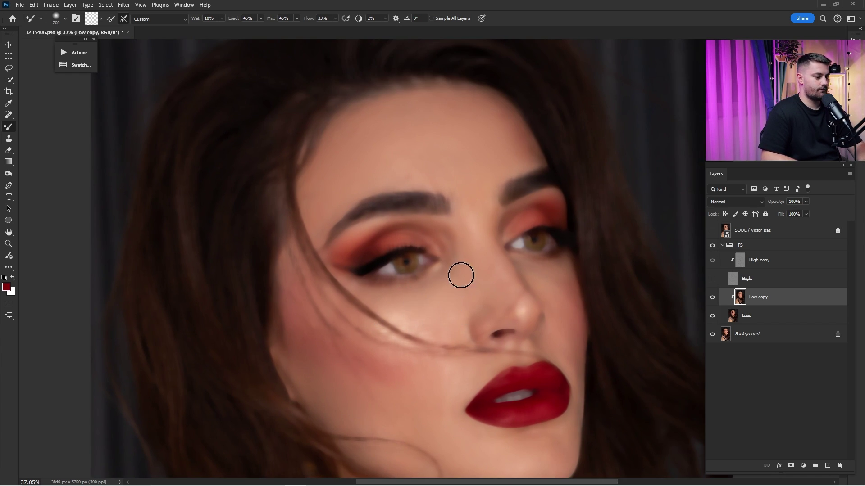
{"action": "key", "text": "bracketright"}
{"action": "key", "text": "bracketright"}
{"action": "key", "text": "bracketleft"}
{"action": "scroll", "coordinate": [499, 172], "scroll_direction": "down", "scroll_amount": 3}
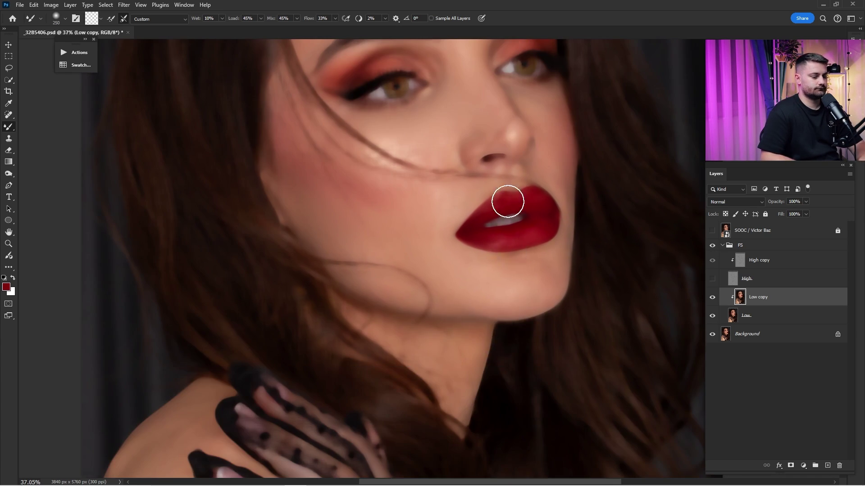
Smooth the tones of the shoulder and upper arm on Low copy with the Mixer Brush at size 400.
{"action": "left_click_drag", "start_coordinate": [316, 433], "coordinate": [473, 72]}
{"action": "left_click_drag", "start_coordinate": [380, 248], "coordinate": [367, 247]}
{"action": "left_click_drag", "start_coordinate": [419, 236], "coordinate": [409, 332]}
{"action": "key", "text": "bracketright"}
{"action": "key", "text": "bracketright"}
{"action": "key", "text": "bracketright"}
{"action": "key", "text": "bracketleft"}
{"action": "key", "text": "bracketleft"}
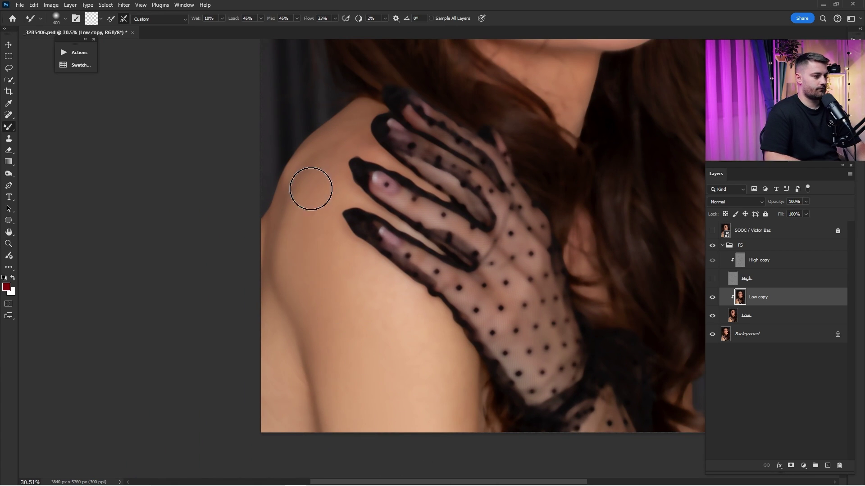
{"action": "key", "text": "bracketright"}
{"action": "left_click_drag", "start_coordinate": [539, 118], "coordinate": [456, 352]}
{"action": "scroll", "coordinate": [541, 189], "scroll_direction": "down", "scroll_amount": 3}
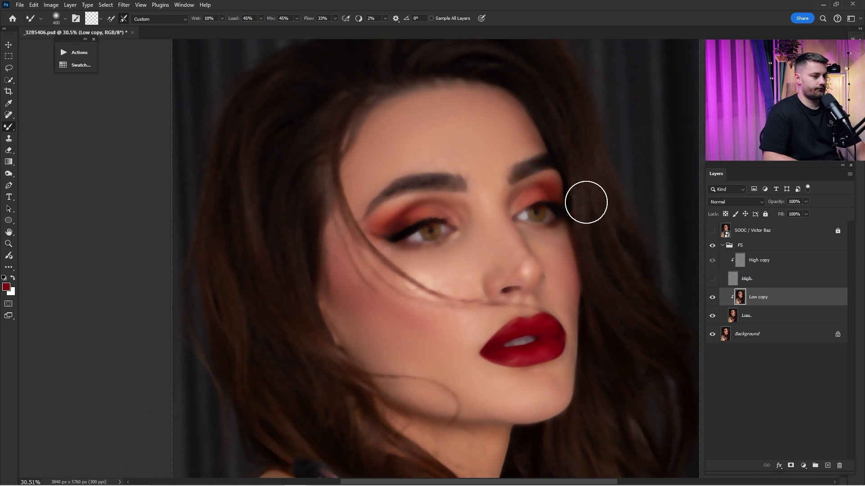
{"action": "key", "text": "bracketleft"}
Compare the skin before and after the tonal blending by toggling the FS group's visibility on the full portrait.
{"action": "left_click", "coordinate": [714, 246]}
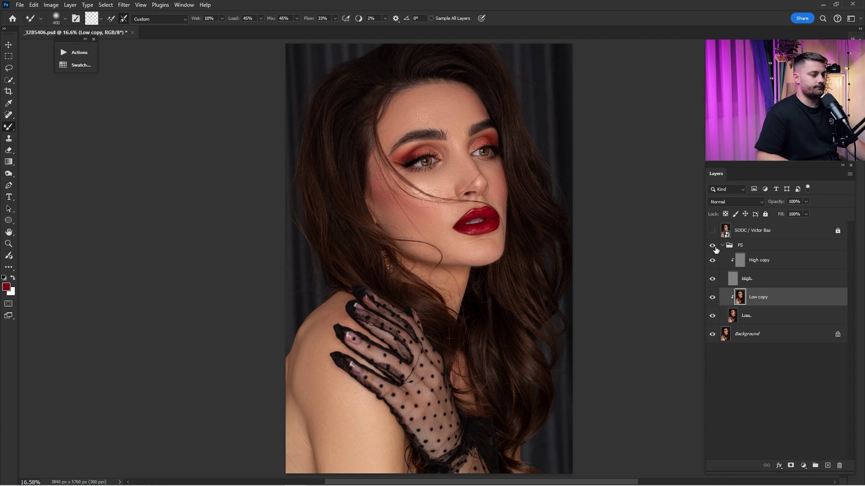
{"action": "left_click", "coordinate": [712, 249]}
{"action": "left_click", "coordinate": [712, 249]}
{"action": "left_click", "coordinate": [713, 250]}
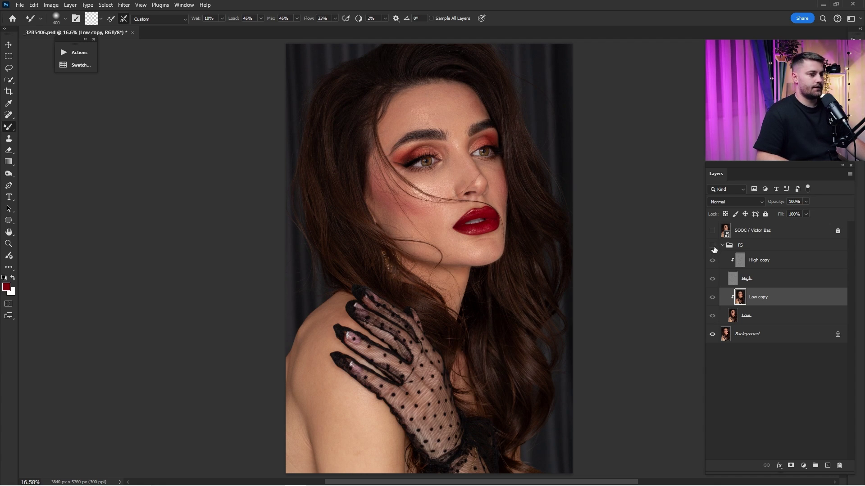
{"action": "left_click", "coordinate": [714, 249]}
{"action": "left_click", "coordinate": [714, 250]}
{"action": "left_click", "coordinate": [713, 250]}
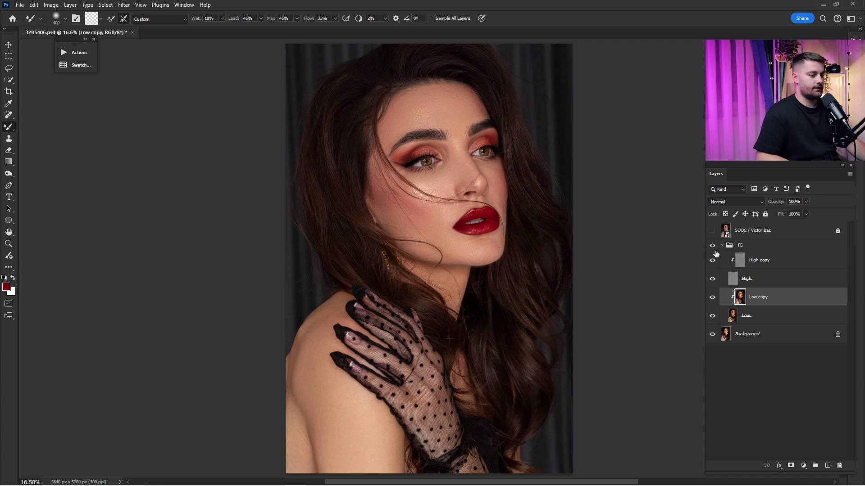
Select the High copy layer and set up the Clone Stamp with Sample set to Current Layer for the forehead.
{"action": "left_click", "coordinate": [770, 262]}
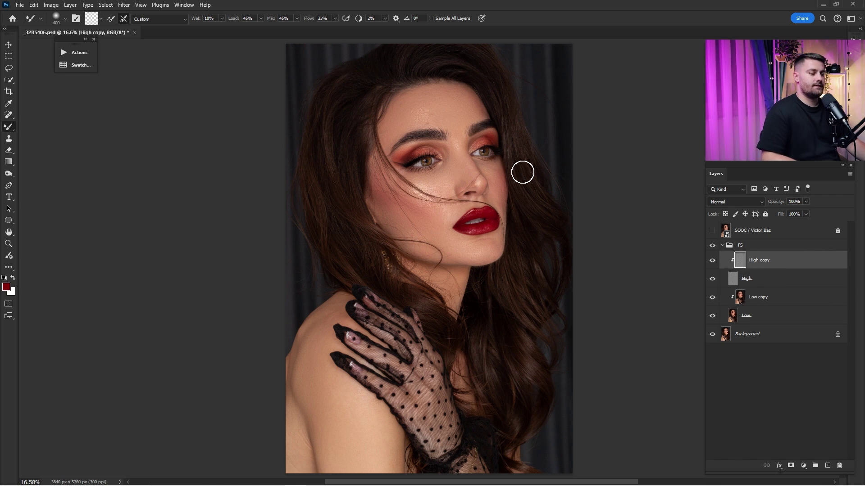
{"action": "key", "text": "z"}
{"action": "left_click_drag", "start_coordinate": [424, 108], "coordinate": [527, 200]}
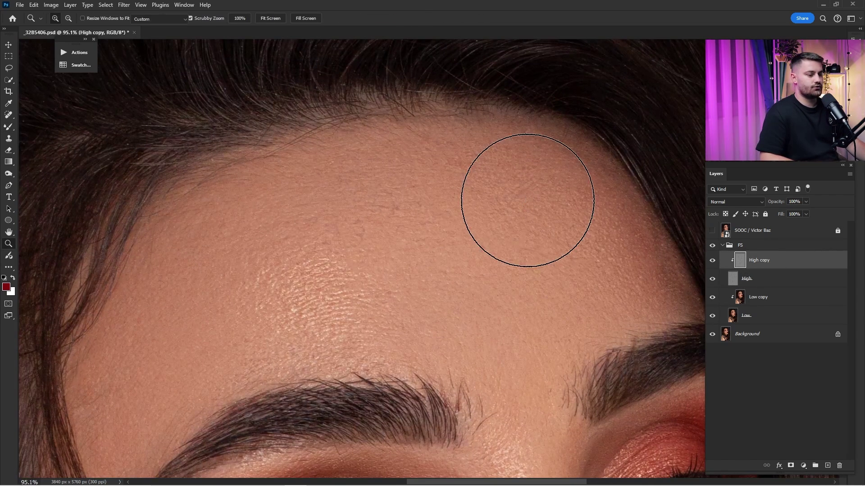
{"action": "key", "text": "b"}
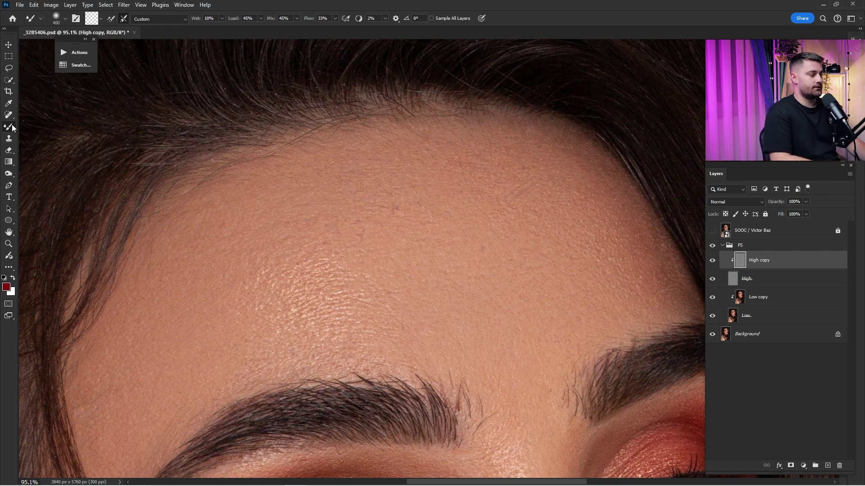
{"action": "left_click", "coordinate": [12, 142]}
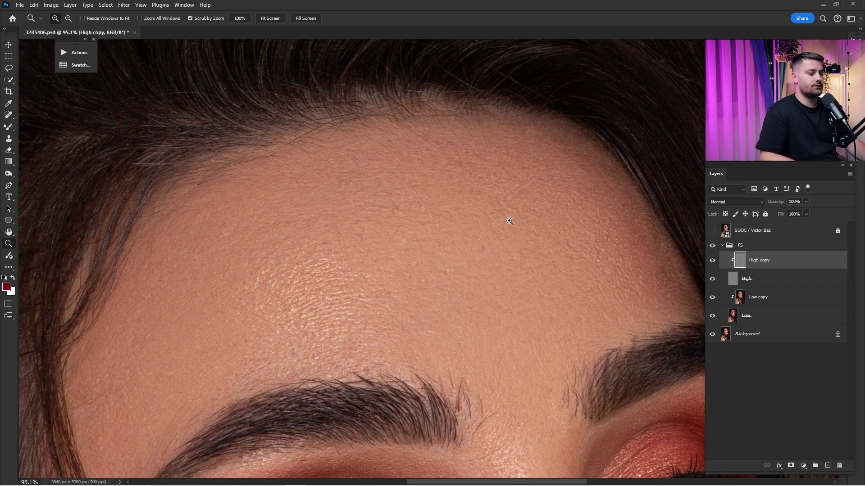
{"action": "left_click_drag", "start_coordinate": [518, 211], "coordinate": [571, 189]}
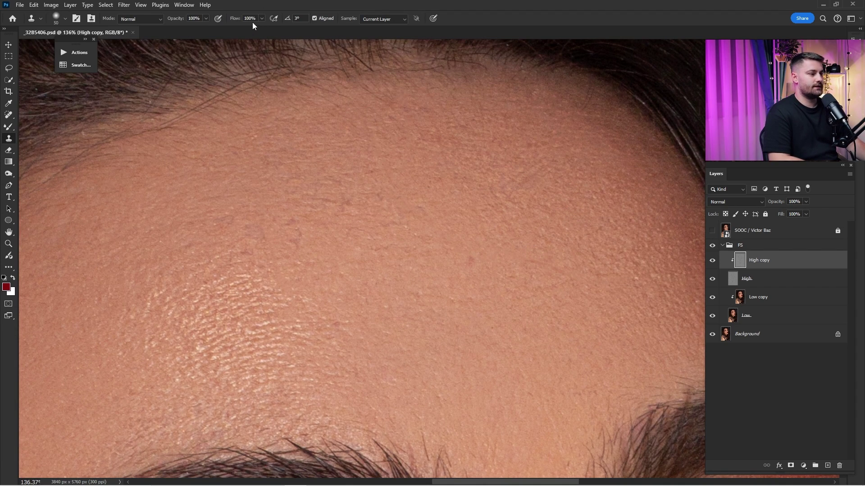
{"action": "left_click", "coordinate": [386, 19]}
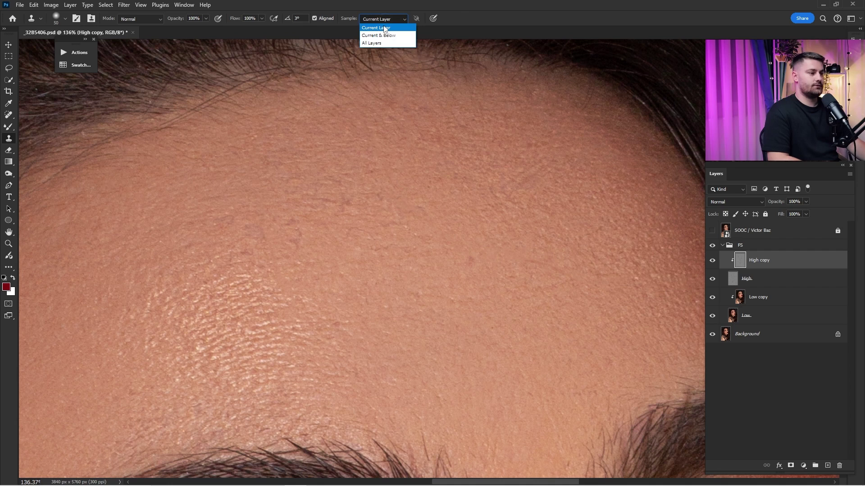
{"action": "left_click", "coordinate": [386, 27]}
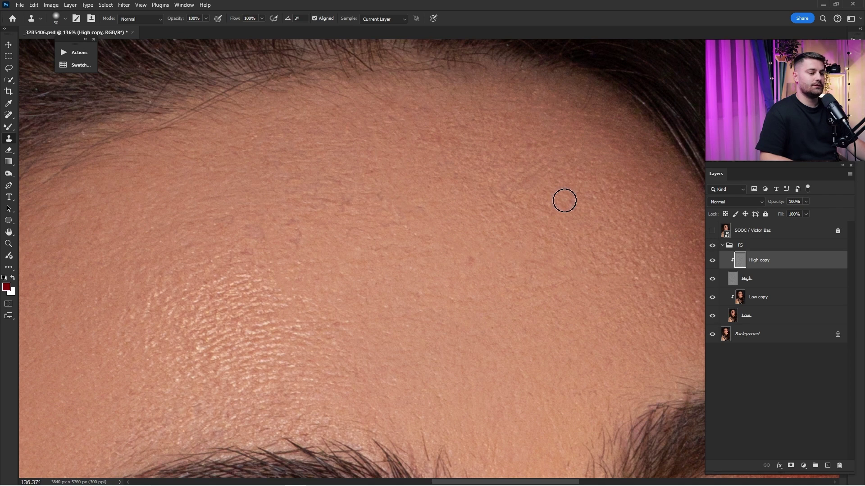
Clone clean skin texture over the rough spots on the upper and central forehead of the High copy layer.
{"action": "key", "text": "alt"}
{"action": "left_click", "coordinate": [578, 208], "text": "alt"}
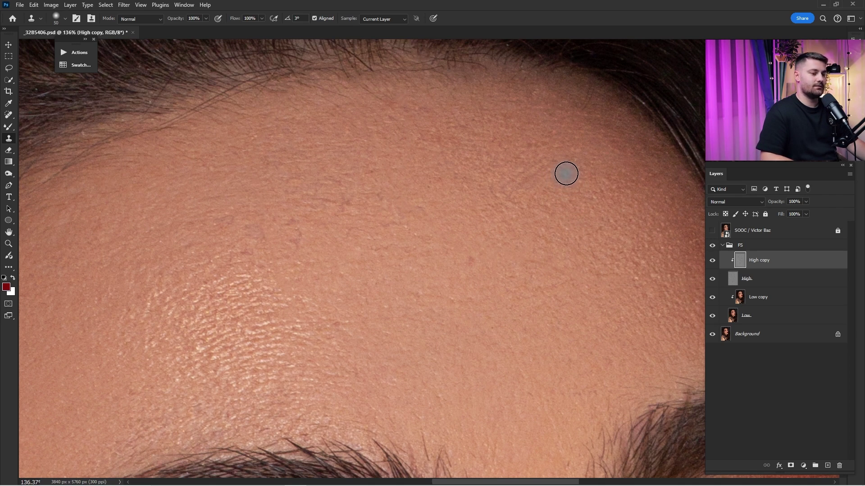
{"action": "key", "text": "alt"}
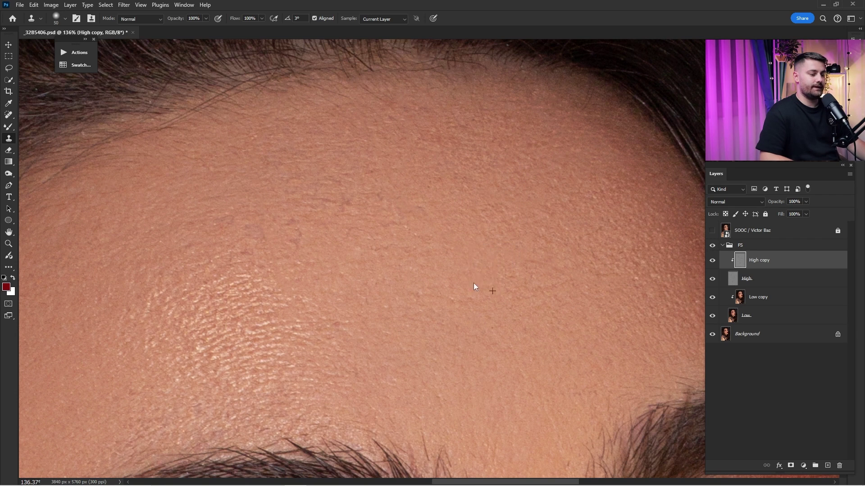
{"action": "left_click", "coordinate": [516, 300], "text": "alt"}
{"action": "left_click", "coordinate": [482, 302], "text": "alt"}
Clone away the fine hairs and uneven texture between the hairline and forehead highlight, and check against the hidden FS group.
{"action": "left_click_drag", "start_coordinate": [381, 263], "coordinate": [550, 286]}
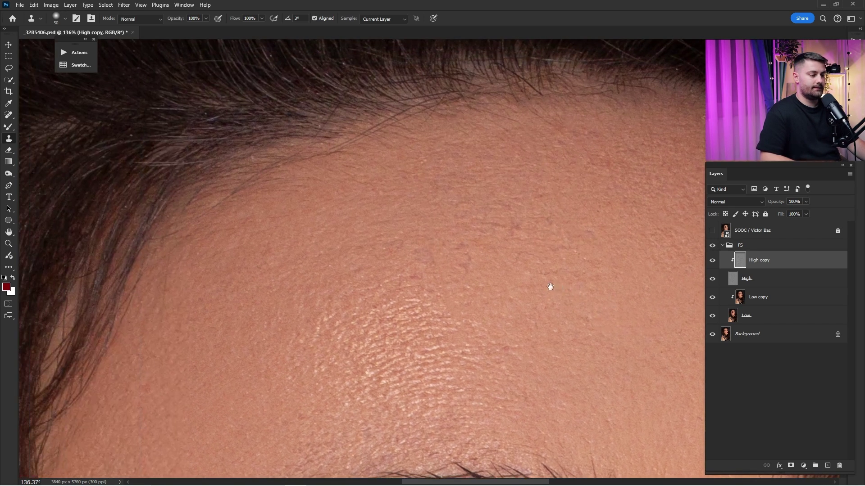
{"action": "left_click", "coordinate": [563, 203], "text": "alt"}
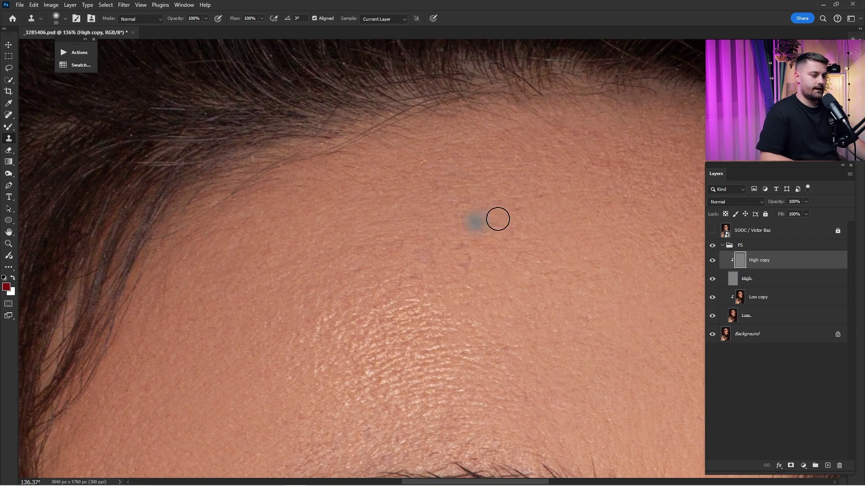
{"action": "left_click_drag", "start_coordinate": [515, 265], "coordinate": [482, 259]}
{"action": "left_click", "coordinate": [452, 257], "text": "alt"}
{"action": "left_click_drag", "start_coordinate": [427, 260], "coordinate": [435, 251]}
{"action": "mouse_move", "coordinate": [421, 233]}
{"action": "left_mouse_down"}
{"action": "mouse_move", "coordinate": [513, 222]}
{"action": "mouse_move", "coordinate": [465, 235]}
{"action": "left_mouse_up"}
{"action": "left_click", "coordinate": [489, 218], "text": "alt"}
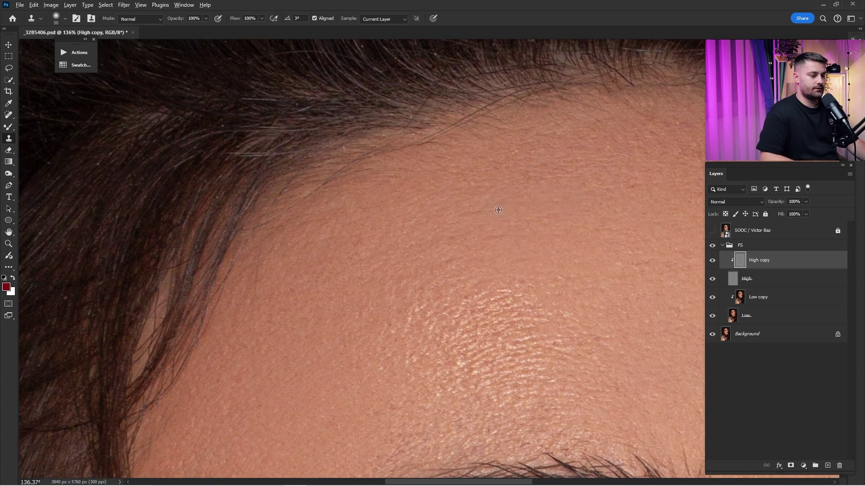
{"action": "left_click", "coordinate": [469, 228]}
{"action": "scroll", "coordinate": [498, 207], "scroll_direction": "down", "scroll_amount": 3}
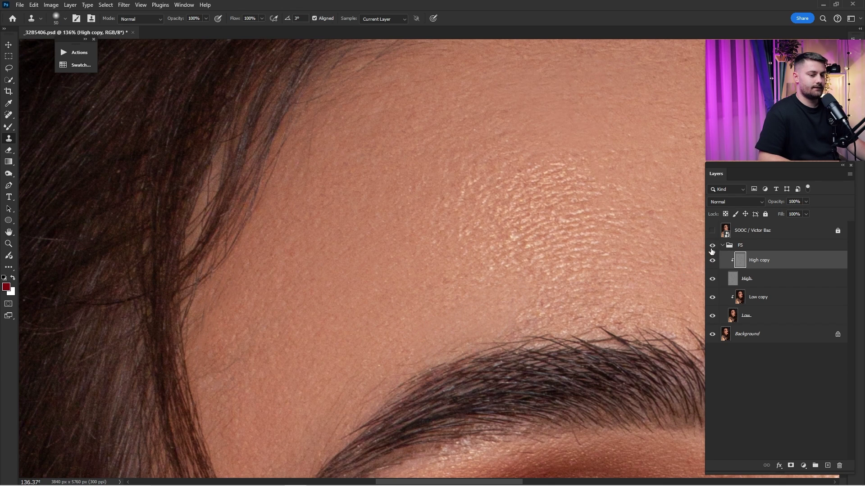
{"action": "left_click", "coordinate": [712, 245]}
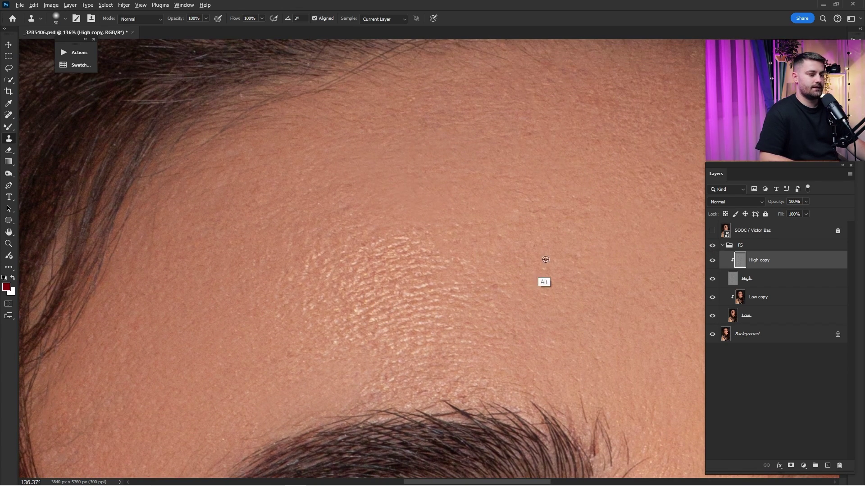
Try to clone the coarse texture of the forehead highlight onto the smoother skin beside it.
{"action": "left_click", "coordinate": [387, 285], "text": "alt"}
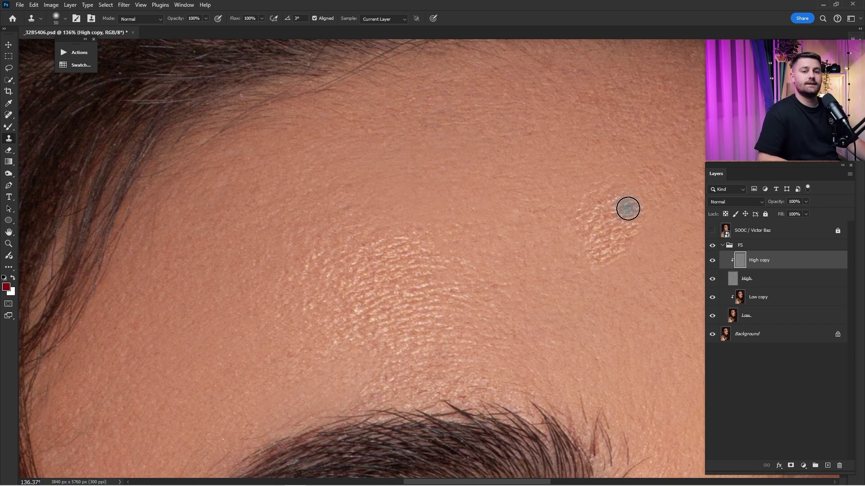
{"action": "mouse_move", "coordinate": [395, 273]}
{"action": "left_mouse_down"}
{"action": "mouse_move", "coordinate": [576, 195]}
{"action": "mouse_move", "coordinate": [667, 180]}
{"action": "left_mouse_up"}
Clone even skin texture over the temple beside the hair strands and the area above the eyebrow.
{"action": "left_click", "coordinate": [400, 350], "text": "alt"}
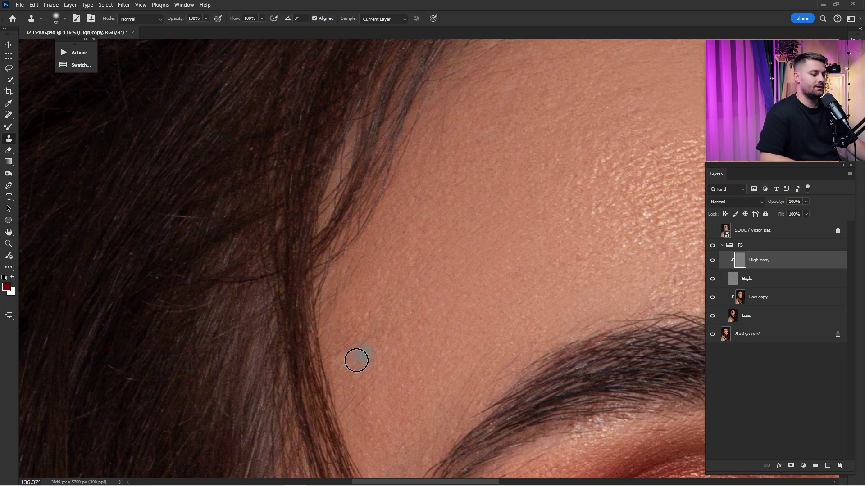
{"action": "left_click", "coordinate": [374, 324]}
{"action": "scroll", "coordinate": [430, 149], "scroll_direction": "down", "scroll_amount": 2}
{"action": "scroll", "coordinate": [425, 159], "scroll_direction": "right", "scroll_amount": 5}
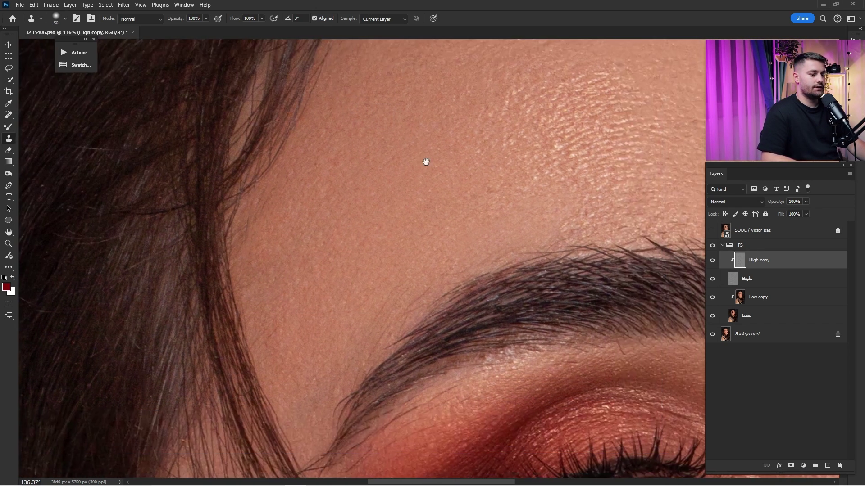
{"action": "left_click", "coordinate": [436, 217]}
{"action": "mouse_move", "coordinate": [484, 289]}
{"action": "left_mouse_down"}
{"action": "mouse_move", "coordinate": [461, 253]}
{"action": "mouse_move", "coordinate": [488, 242]}
{"action": "left_mouse_up"}
Clone clean skin texture over the rough spots beside the mouth corner and the lower cheek on the High copy layer.
{"action": "scroll", "coordinate": [488, 242], "scroll_direction": "up", "scroll_amount": 7}
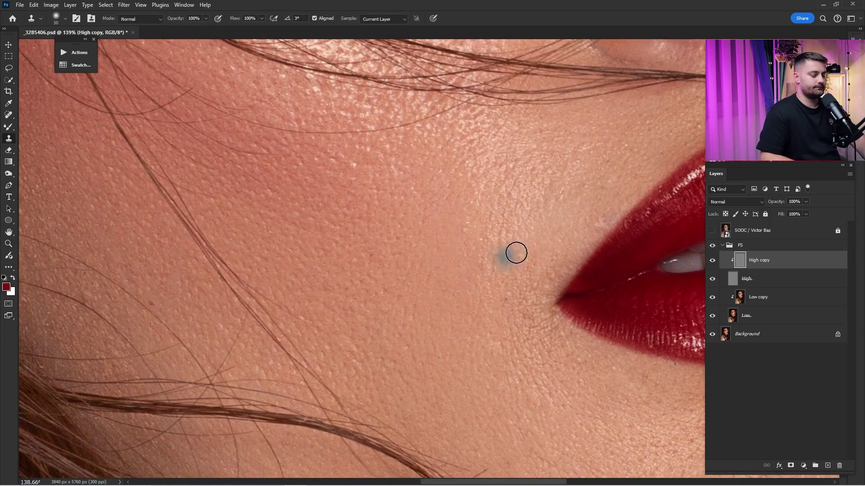
{"action": "left_click_drag", "start_coordinate": [590, 210], "coordinate": [531, 286]}
{"action": "left_click", "coordinate": [437, 378], "text": "alt"}
{"action": "left_click", "coordinate": [467, 375]}
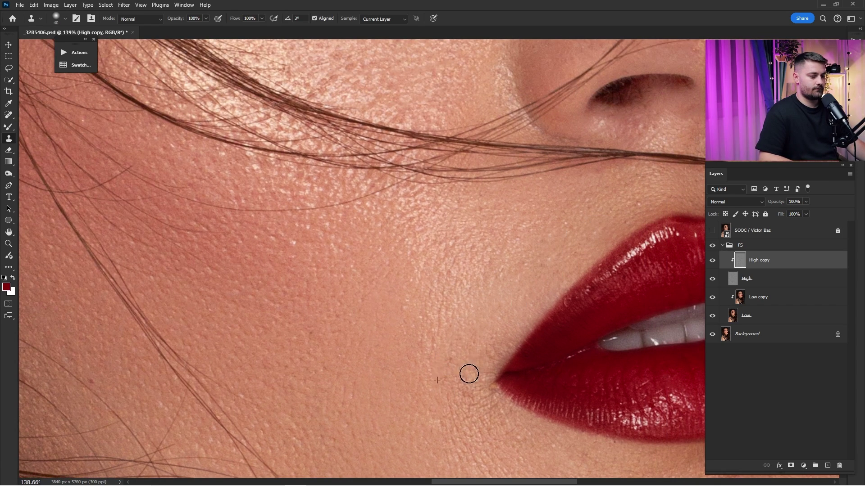
{"action": "left_click", "coordinate": [520, 245], "text": "alt"}
{"action": "left_click", "coordinate": [494, 255]}
{"action": "mouse_move", "coordinate": [261, 306]}
{"action": "left_mouse_down"}
{"action": "mouse_move", "coordinate": [505, 150]}
{"action": "mouse_move", "coordinate": [214, 98]}
{"action": "left_mouse_up"}
{"action": "left_click", "coordinate": [464, 315], "text": "alt"}
{"action": "left_click", "coordinate": [408, 319]}
Clone skin texture over the crease below the lower lip at 50% opacity, and set the Clone Stamp opacity to 60%.
{"action": "left_click_drag", "start_coordinate": [621, 282], "coordinate": [457, 282]}
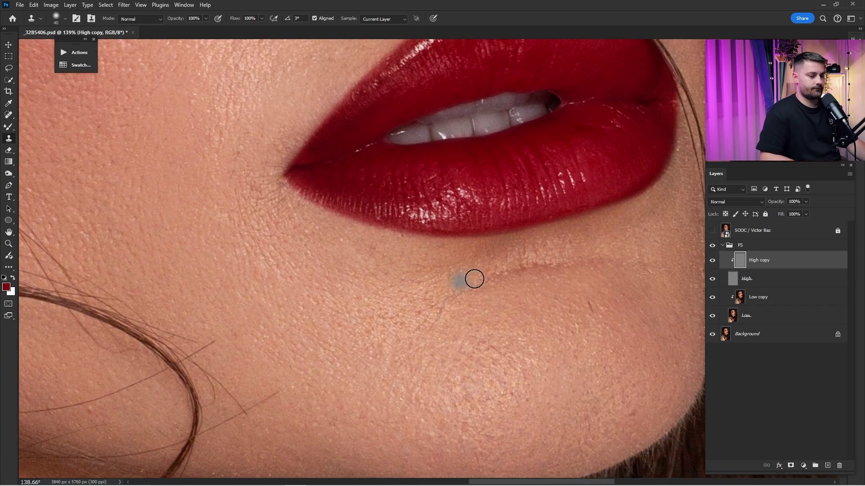
{"action": "key", "text": "5"}
{"action": "left_click", "coordinate": [575, 284], "text": "alt"}
{"action": "key", "text": "0"}
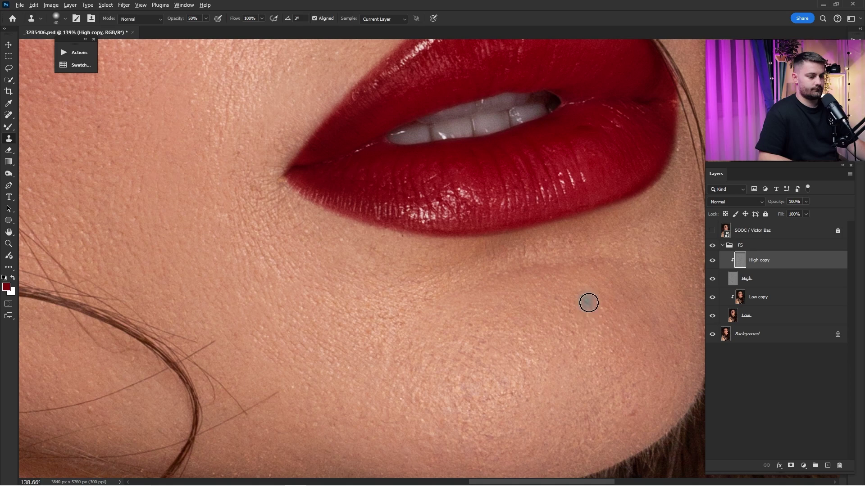
{"action": "left_click", "coordinate": [567, 310]}
{"action": "key", "text": "6"}
Examine the skin texture around the nose, the upper cheek and under the eye for remaining flaws.
{"action": "scroll", "coordinate": [512, 337], "scroll_direction": "right", "scroll_amount": 3}
{"action": "scroll", "coordinate": [512, 316], "scroll_direction": "up", "scroll_amount": 10}
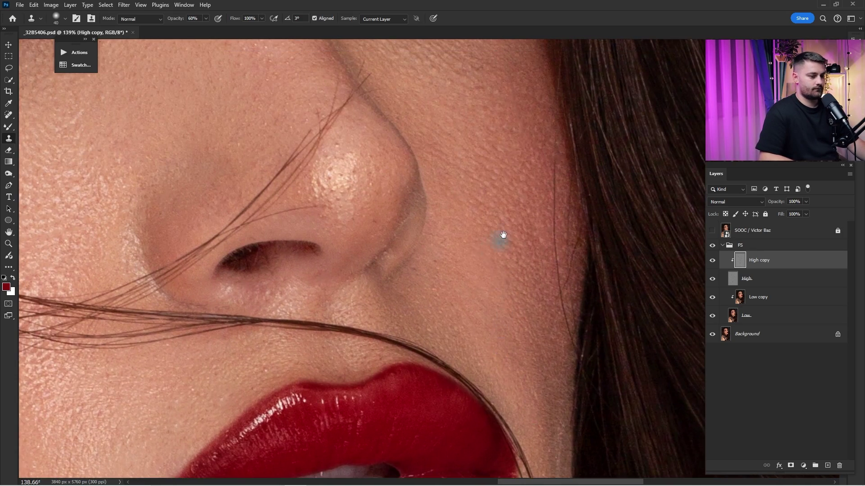
{"action": "scroll", "coordinate": [463, 248], "scroll_direction": "left", "scroll_amount": 5}
{"action": "scroll", "coordinate": [464, 248], "scroll_direction": "down", "scroll_amount": 2}
{"action": "scroll", "coordinate": [357, 289], "scroll_direction": "down", "scroll_amount": 3}
{"action": "scroll", "coordinate": [357, 290], "scroll_direction": "left", "scroll_amount": 3}
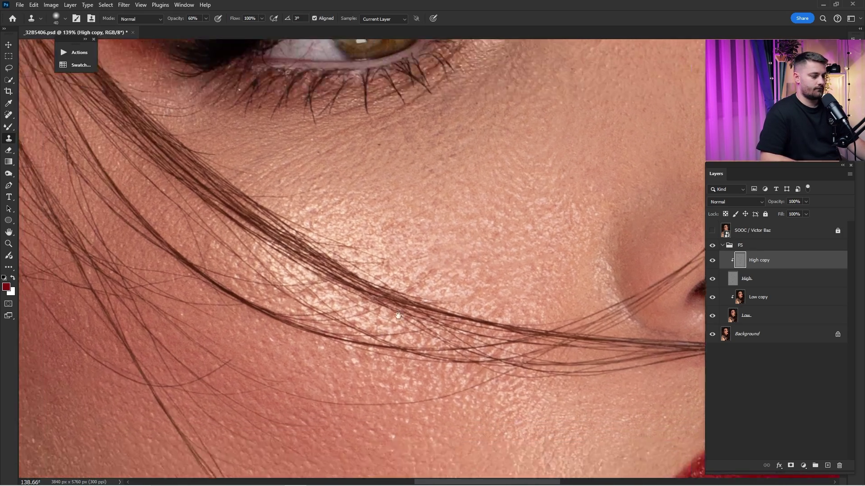
Compare the whole portrait with the FS group hidden and shown.
{"action": "key", "text": "ctrl+0"}
{"action": "left_click", "coordinate": [712, 246]}
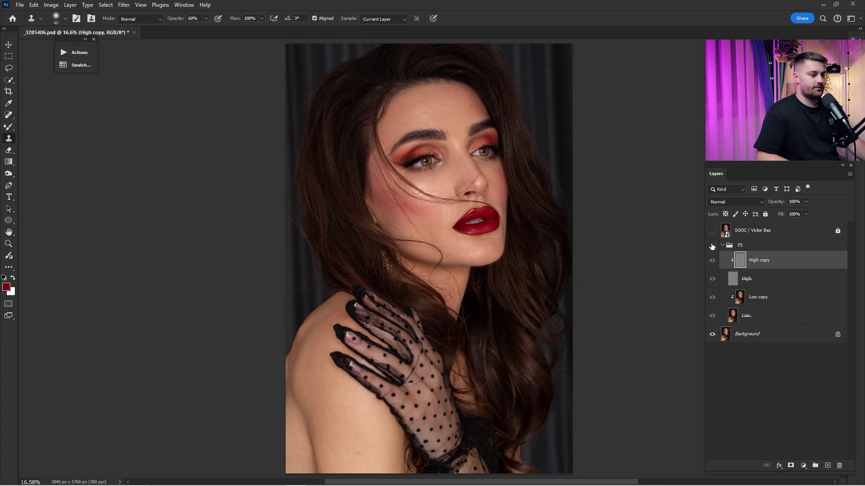
{"action": "left_click", "coordinate": [713, 245]}
{"action": "left_click", "coordinate": [713, 237]}
{"action": "left_click", "coordinate": [713, 237]}
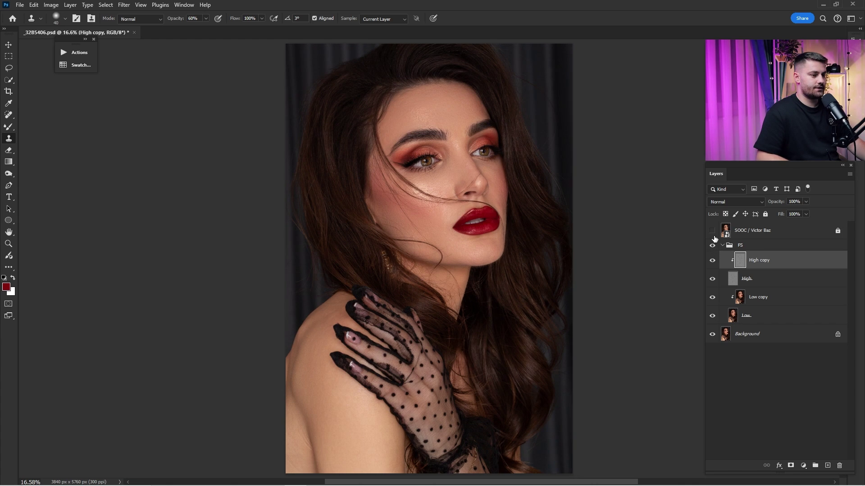
{"action": "left_click", "coordinate": [713, 237]}
{"action": "left_click", "coordinate": [713, 237]}
{"action": "double_click", "coordinate": [728, 248]}
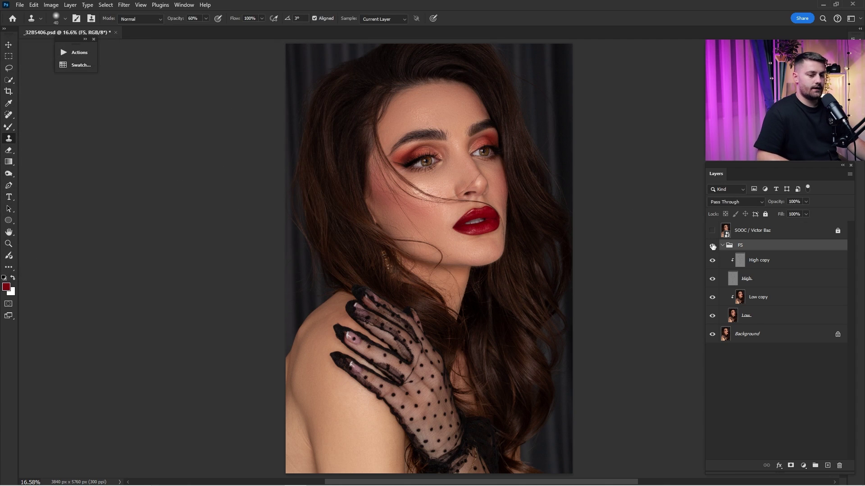
{"action": "left_click", "coordinate": [713, 246]}
{"action": "left_click", "coordinate": [713, 246]}
{"action": "left_click", "coordinate": [712, 246]}
{"action": "left_click", "coordinate": [712, 247]}
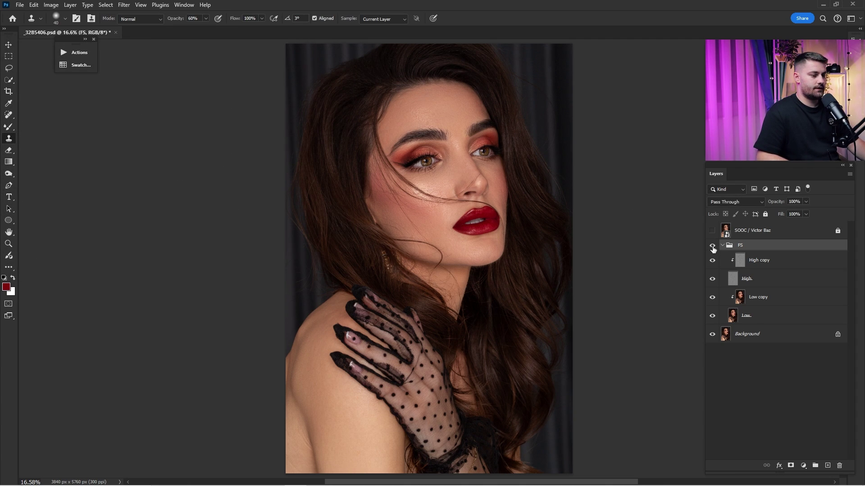
{"action": "left_click", "coordinate": [712, 246]}
{"action": "left_click", "coordinate": [713, 246]}
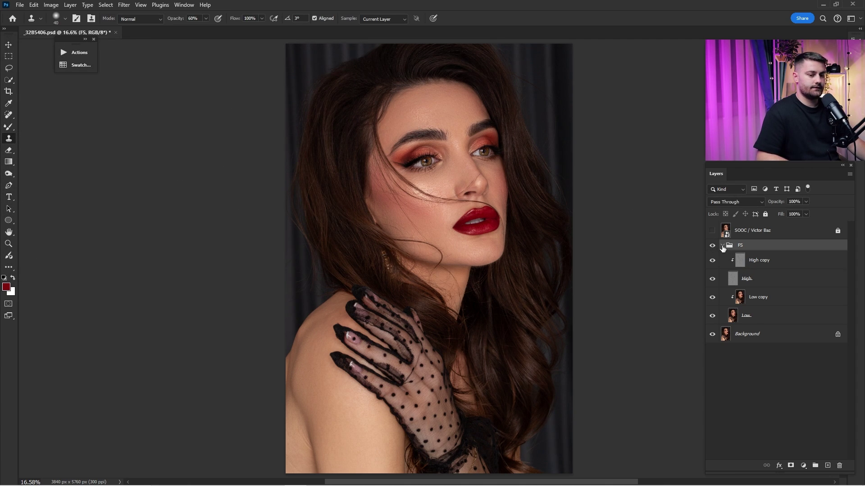
Try lowering the FS group's opacity to 91%, and inspect the Low copy layer inside the group.
{"action": "left_click", "coordinate": [723, 245]}
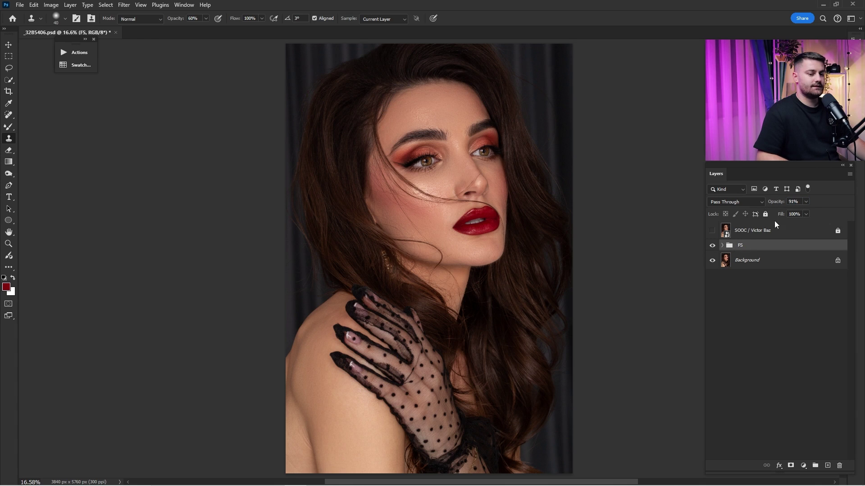
{"action": "left_click", "coordinate": [723, 245]}
{"action": "left_click", "coordinate": [762, 298]}
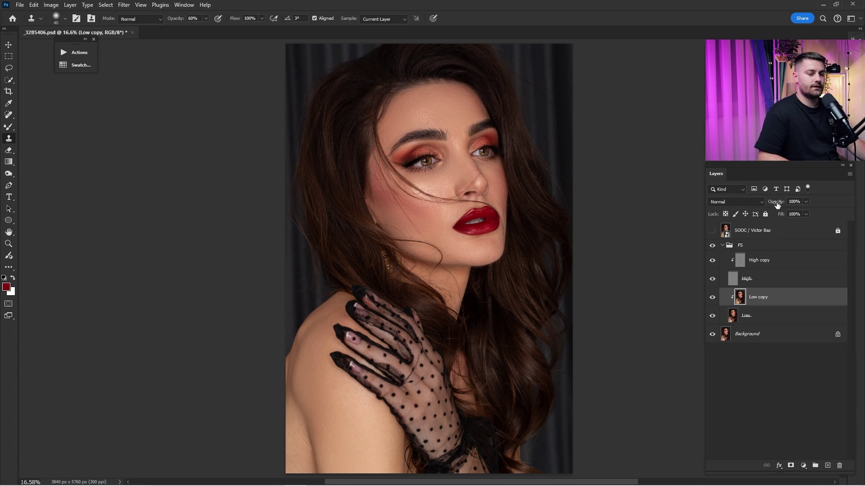
{"action": "left_click", "coordinate": [717, 249]}
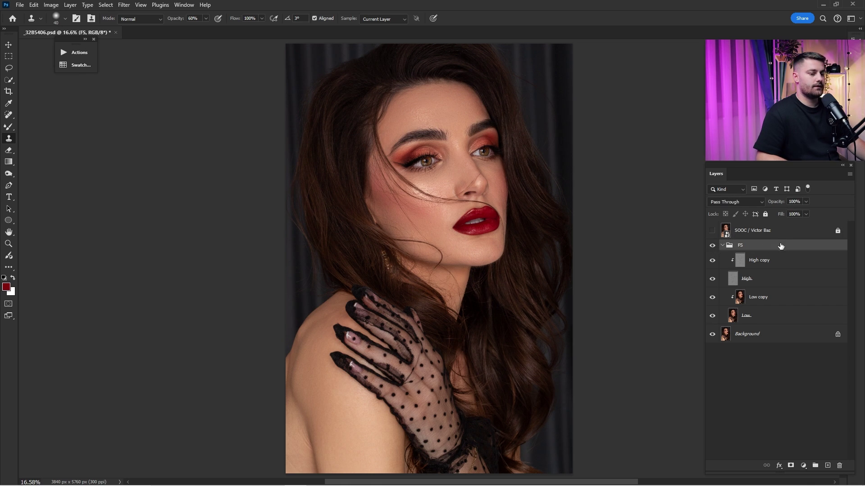
Collapse the FS group and merge it with the Background layer.
{"action": "left_click", "coordinate": [721, 246]}
{"action": "left_click", "coordinate": [749, 257], "text": "ctrl"}
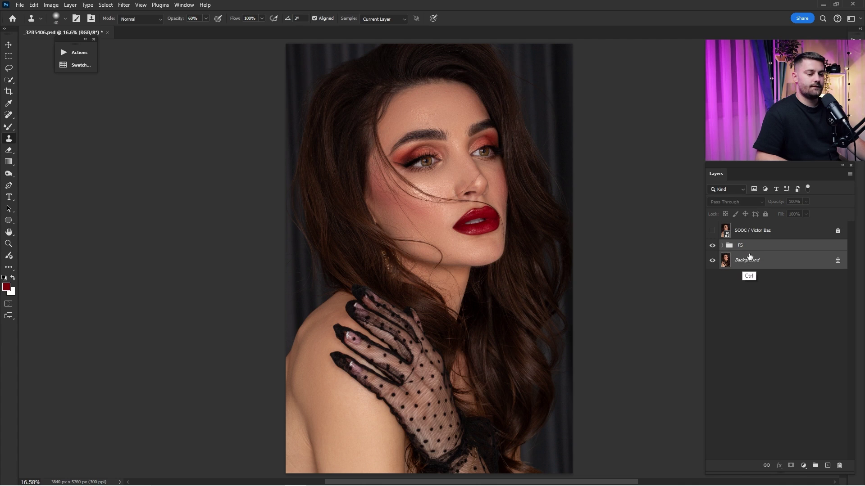
{"action": "right_click", "coordinate": [745, 257]}
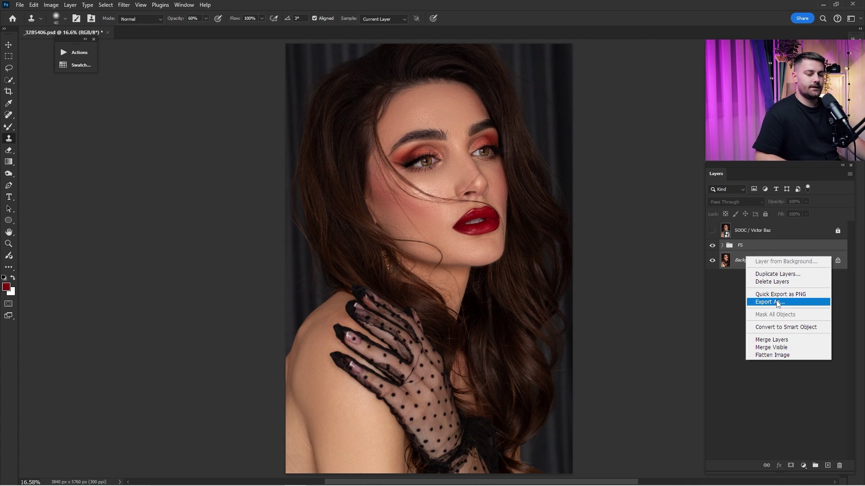
{"action": "left_click", "coordinate": [739, 247]}
{"action": "right_click", "coordinate": [752, 255]}
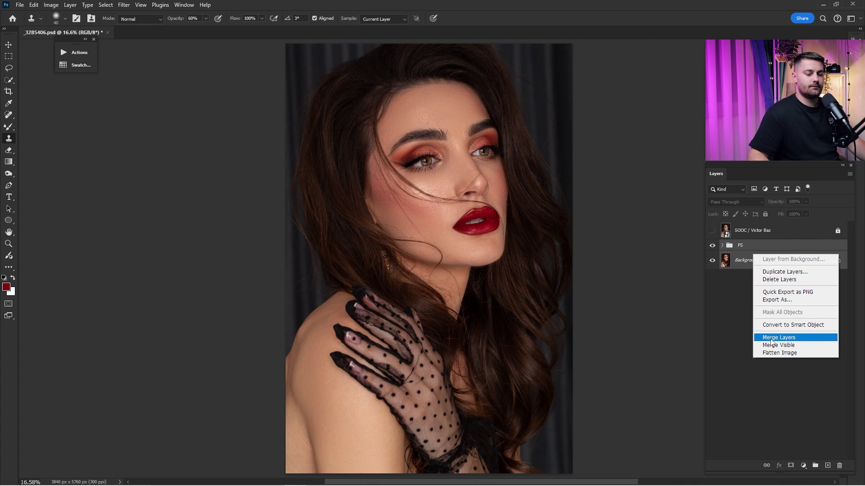
{"action": "left_click", "coordinate": [778, 339]}
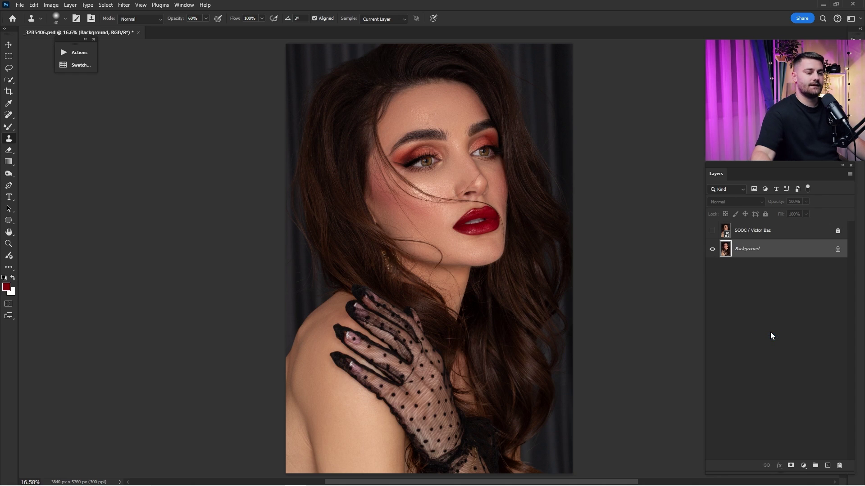
Run the 3rd Step / Elegance Look action and invert the black mask of the Elegance Look group to white.
{"action": "left_click", "coordinate": [77, 53]}
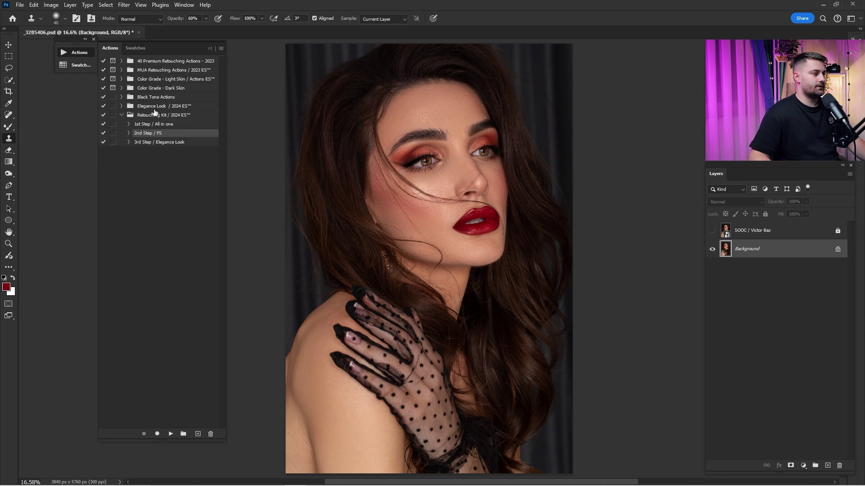
{"action": "left_click", "coordinate": [167, 143]}
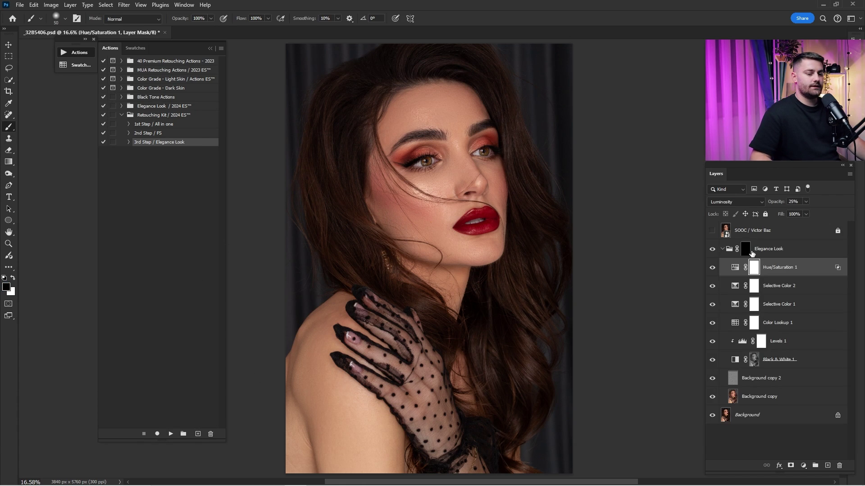
{"action": "left_click", "coordinate": [749, 253]}
{"action": "left_click", "coordinate": [725, 254]}
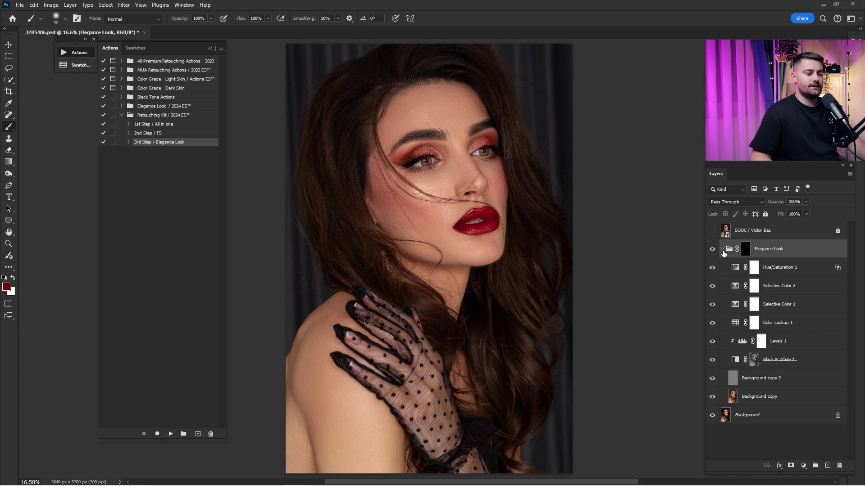
{"action": "left_click", "coordinate": [723, 251]}
{"action": "left_click", "coordinate": [744, 252]}
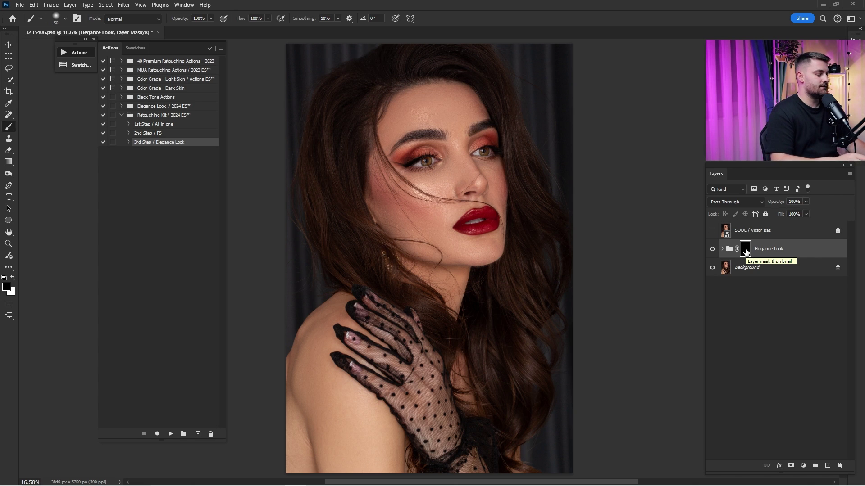
{"action": "key", "text": "ctrl+i"}
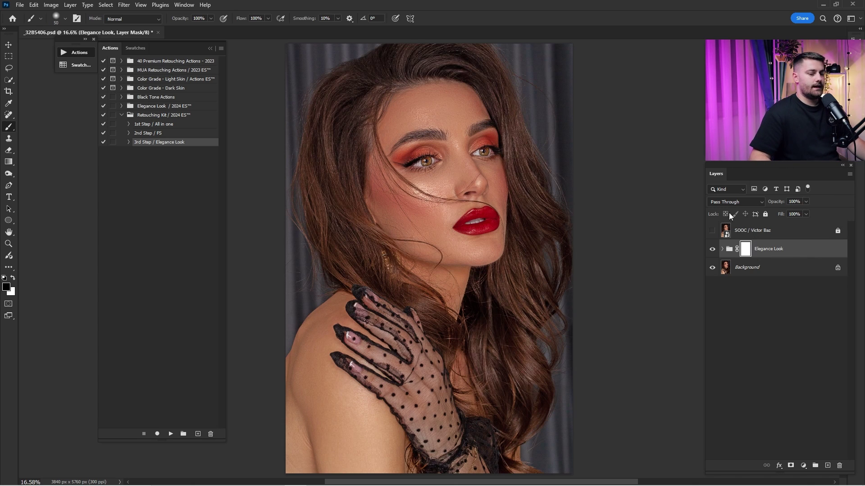
Compare the portrait with the Elegance Look group hidden and shown at full strength.
{"action": "left_click", "coordinate": [713, 251]}
{"action": "left_click", "coordinate": [713, 251]}
{"action": "left_click", "coordinate": [713, 251]}
{"action": "left_click", "coordinate": [713, 251]}
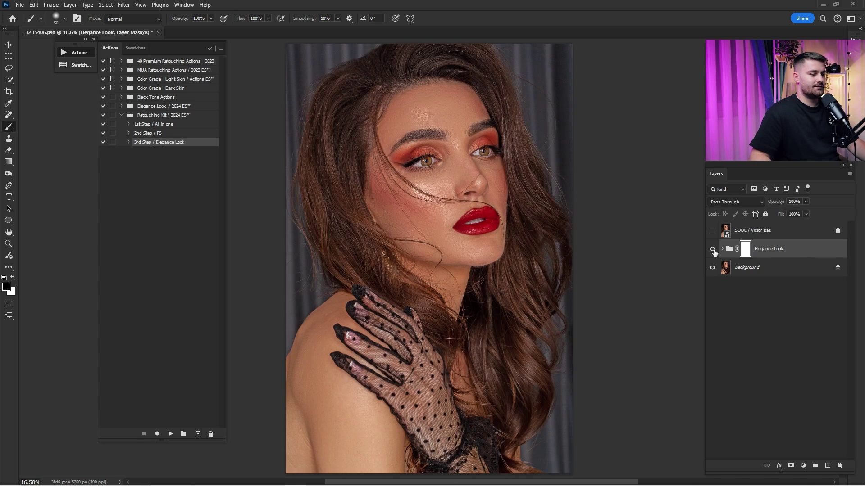
{"action": "left_click", "coordinate": [713, 250]}
{"action": "left_click", "coordinate": [713, 251]}
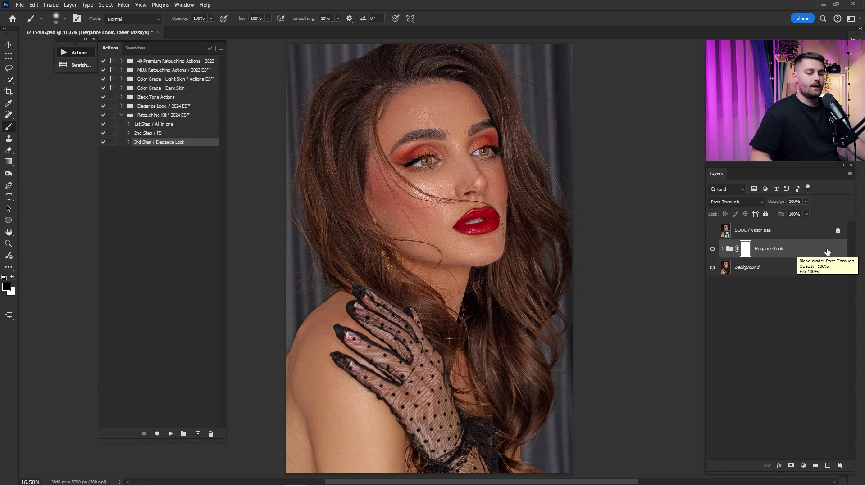
{"action": "left_click", "coordinate": [712, 250]}
{"action": "left_click", "coordinate": [712, 250]}
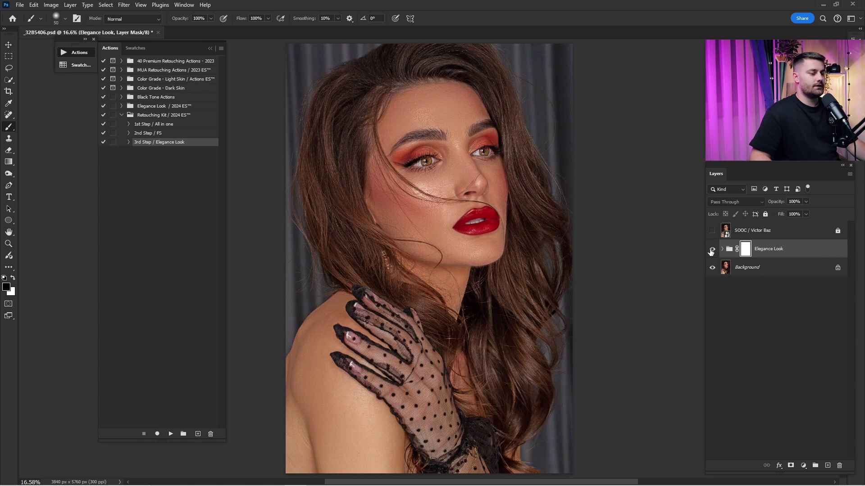
{"action": "left_click", "coordinate": [711, 250]}
{"action": "left_click", "coordinate": [712, 250]}
{"action": "left_click", "coordinate": [711, 250]}
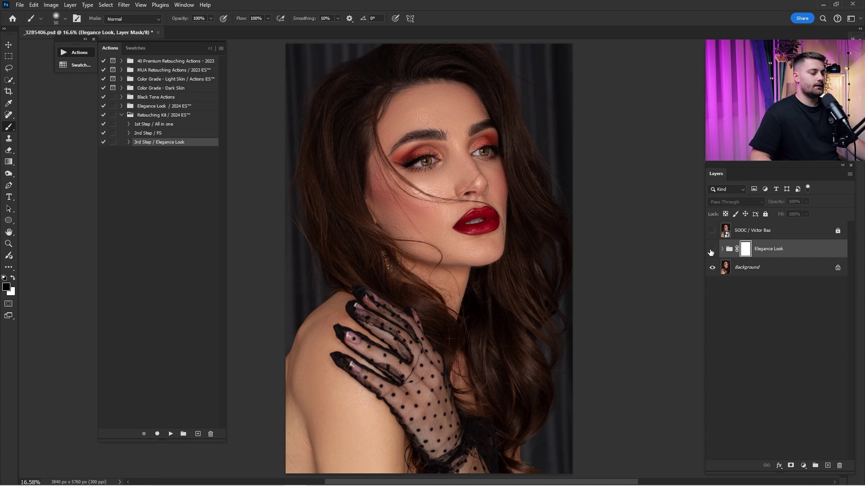
{"action": "left_click", "coordinate": [711, 250]}
Protect the shadows from the Elegance Look group by splitting its Blend If Underlying Layer black slider to 0 / 131.
{"action": "double_click", "coordinate": [832, 253]}
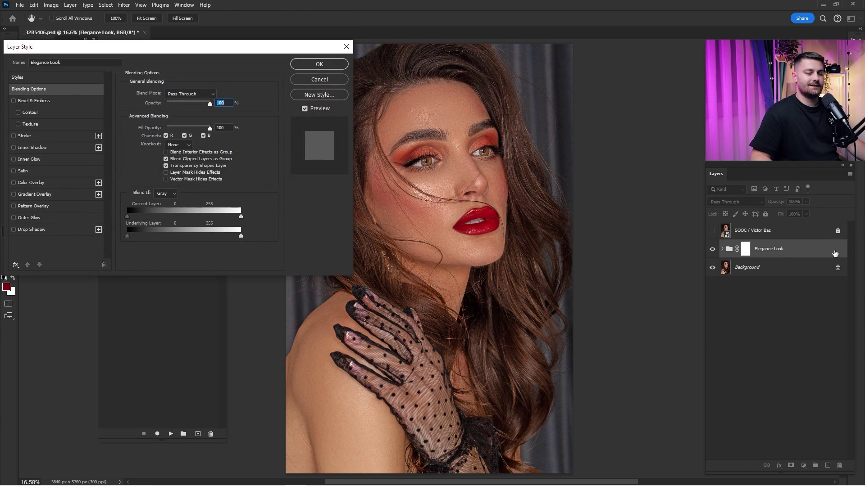
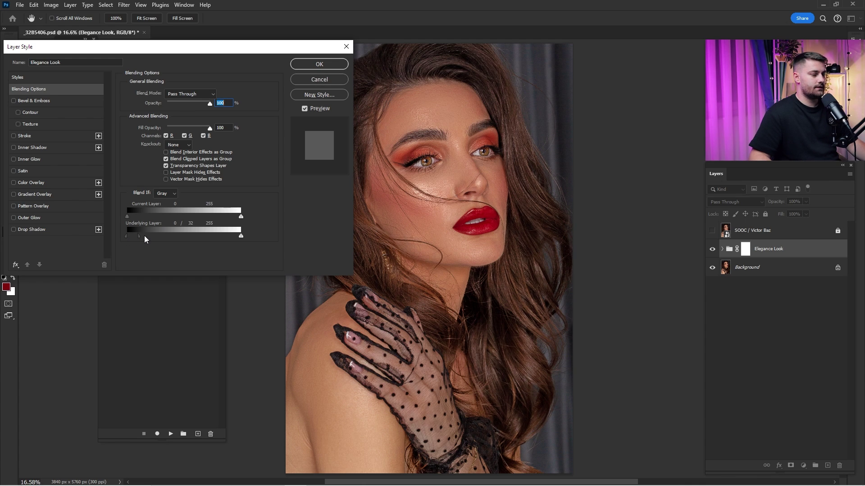
{"action": "left_click_drag", "start_coordinate": [144, 236], "coordinate": [201, 233]}
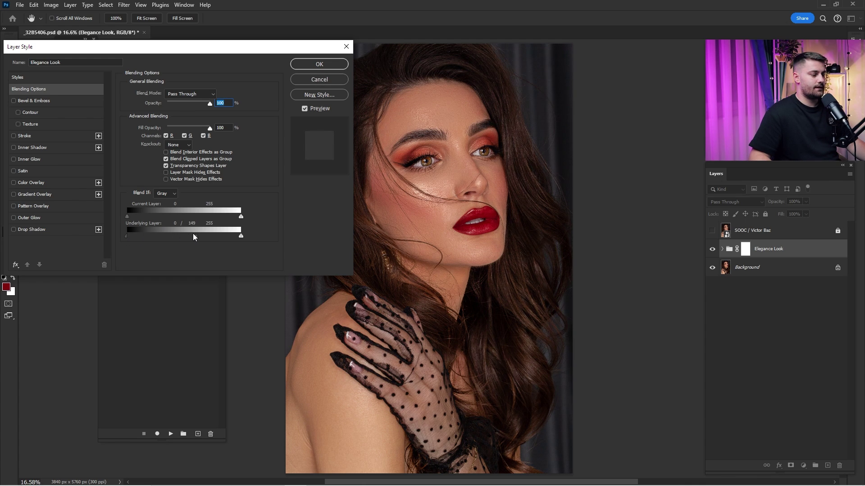
{"action": "left_click", "coordinate": [319, 65]}
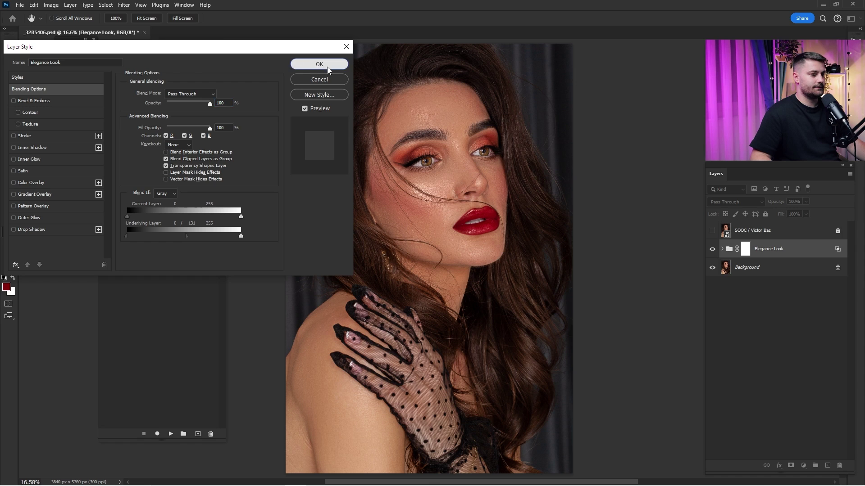
Check the adjusted shadow blending by comparing the portrait with and without the Elegance Look group.
{"action": "left_click", "coordinate": [712, 249]}
{"action": "left_click", "coordinate": [712, 248]}
{"action": "left_click", "coordinate": [712, 248]}
{"action": "left_click", "coordinate": [712, 249]}
{"action": "left_click", "coordinate": [712, 249]}
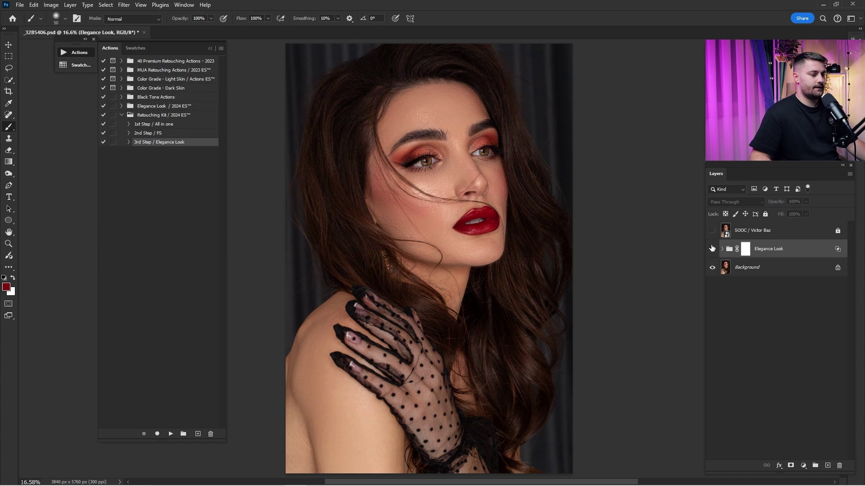
{"action": "left_click", "coordinate": [712, 249]}
{"action": "left_click", "coordinate": [712, 249]}
{"action": "left_click", "coordinate": [713, 249]}
{"action": "left_click", "coordinate": [713, 249]}
{"action": "left_click", "coordinate": [712, 249]}
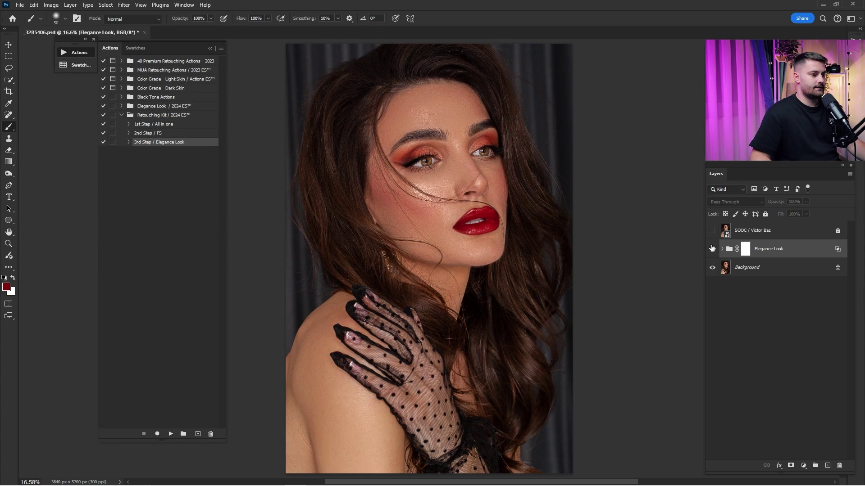
{"action": "left_click", "coordinate": [713, 248]}
{"action": "left_click", "coordinate": [713, 249]}
Lower the Elegance Look group's opacity to 82% and compare the portrait with the group hidden and shown.
{"action": "left_click_drag", "start_coordinate": [777, 201], "coordinate": [774, 202]}
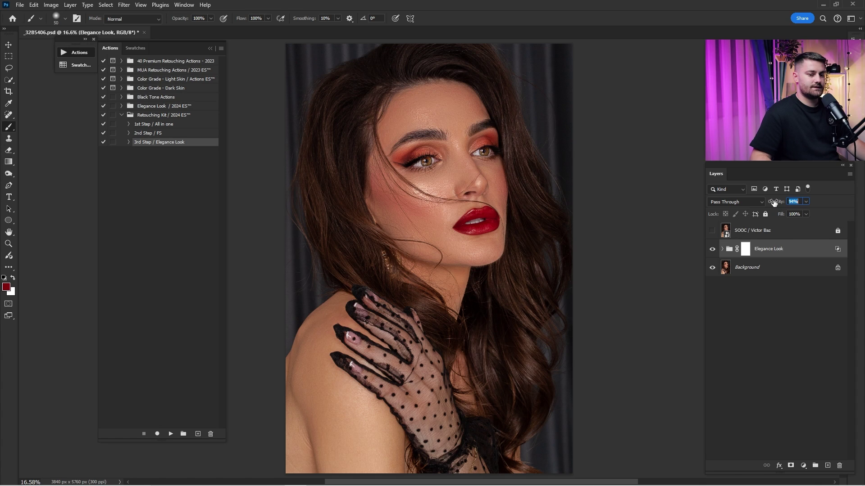
{"action": "left_click", "coordinate": [712, 249]}
{"action": "left_click", "coordinate": [712, 249]}
{"action": "left_click", "coordinate": [712, 249]}
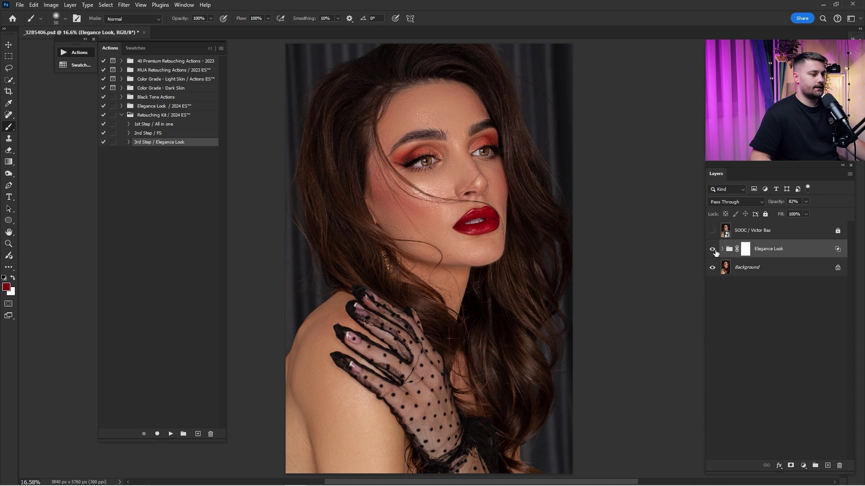
Merge the Elegance Look group with the Background layer.
{"action": "left_click", "coordinate": [754, 268], "text": "shift"}
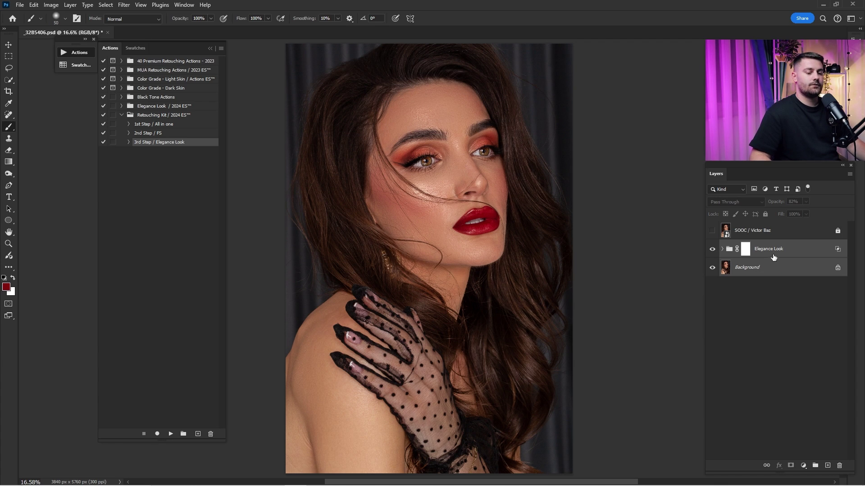
{"action": "right_click", "coordinate": [773, 259]}
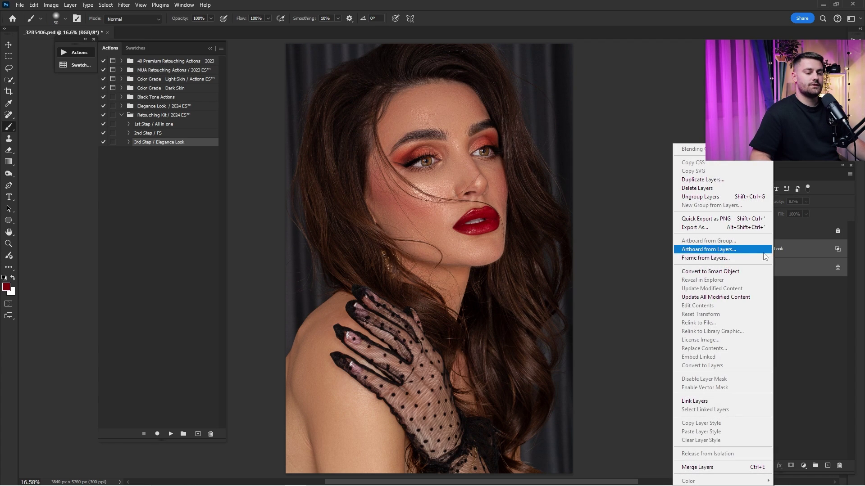
{"action": "left_click", "coordinate": [702, 469]}
Compare the merged retouch with the original portrait by showing and hiding the SOOC layer.
{"action": "left_click", "coordinate": [712, 231]}
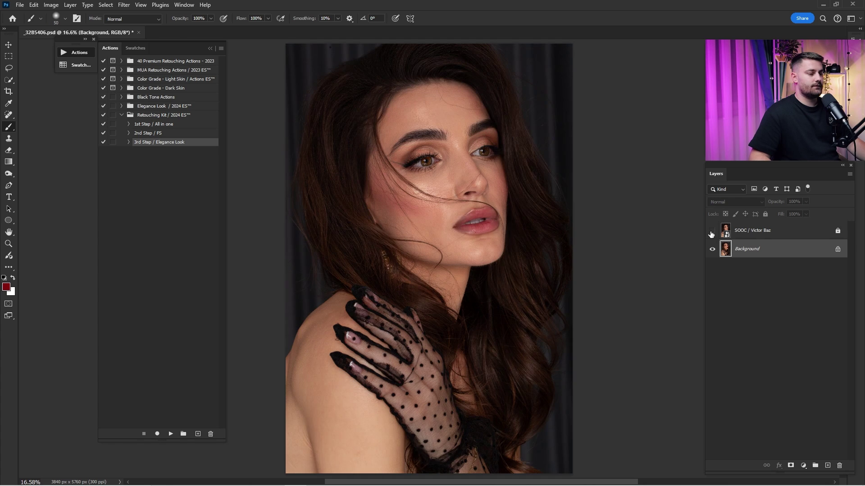
{"action": "left_click", "coordinate": [712, 231]}
{"action": "left_click", "coordinate": [711, 230]}
{"action": "left_click", "coordinate": [712, 230]}
{"action": "left_click", "coordinate": [711, 232]}
{"action": "left_click", "coordinate": [711, 232]}
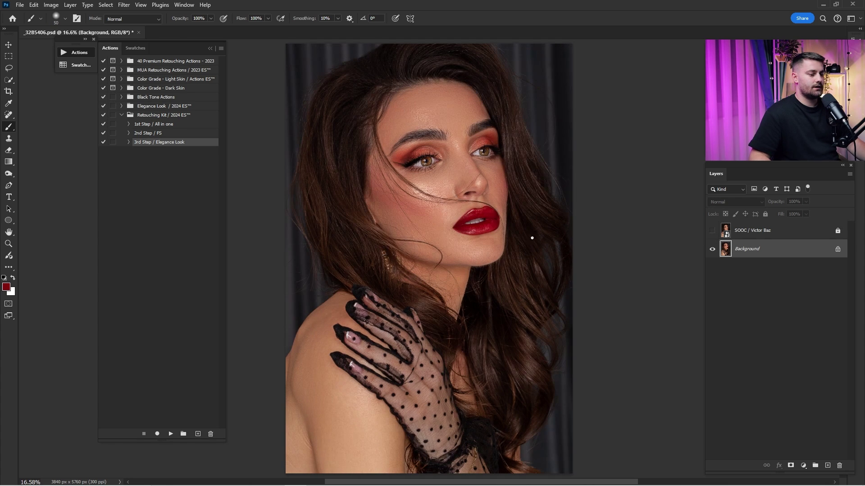
Run the A10 action from the Color Grade - Light Skin set on the merged portrait.
{"action": "left_click", "coordinate": [121, 79]}
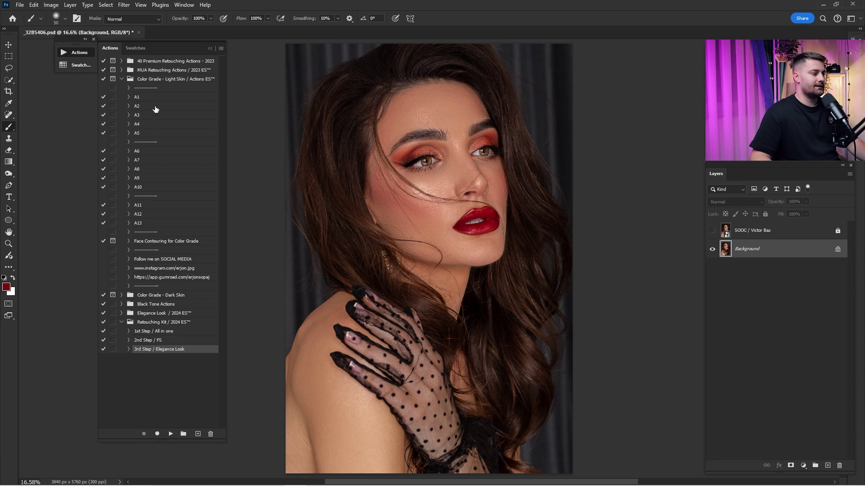
{"action": "left_click", "coordinate": [148, 186]}
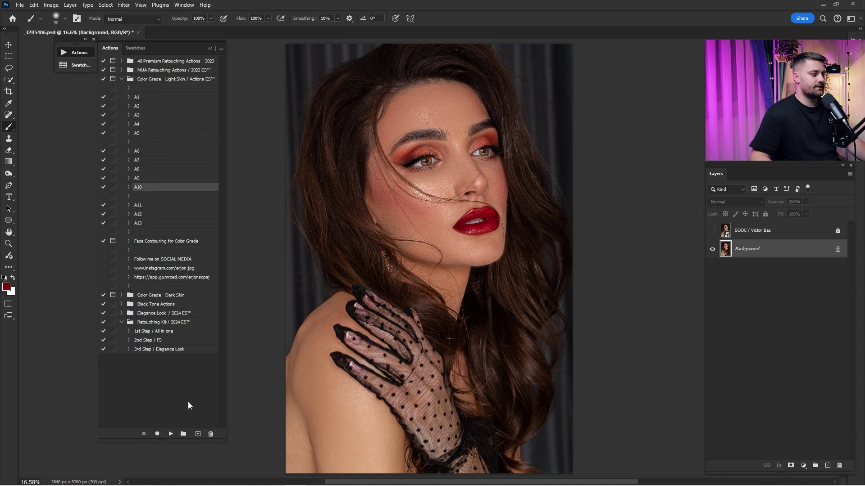
{"action": "left_click", "coordinate": [170, 434]}
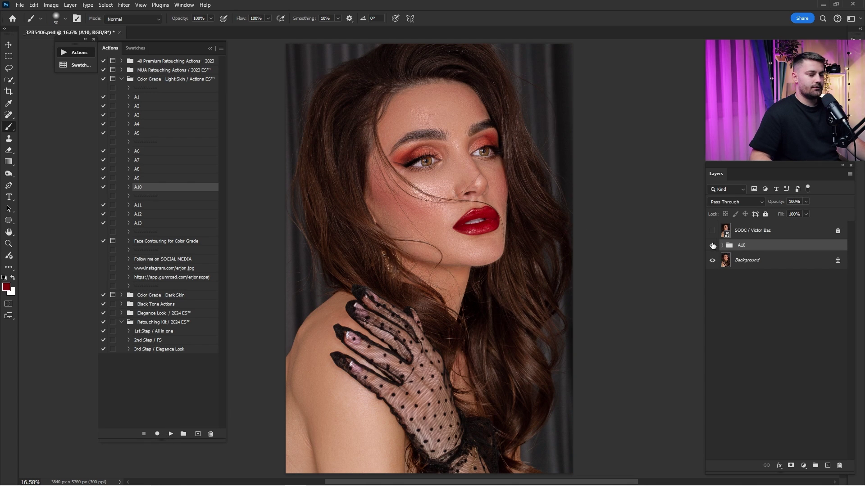
Compare the portrait with the A10 color grade group hidden and shown.
{"action": "left_click", "coordinate": [712, 245]}
{"action": "left_click", "coordinate": [712, 245]}
{"action": "left_click", "coordinate": [712, 246]}
{"action": "left_click", "coordinate": [712, 245]}
{"action": "left_click", "coordinate": [712, 246]}
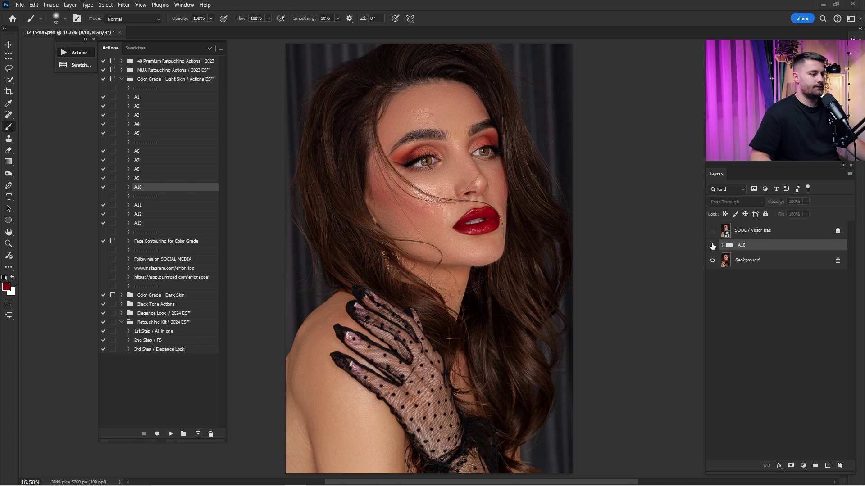
{"action": "left_click", "coordinate": [712, 245]}
{"action": "left_click", "coordinate": [712, 246]}
{"action": "left_click", "coordinate": [713, 246]}
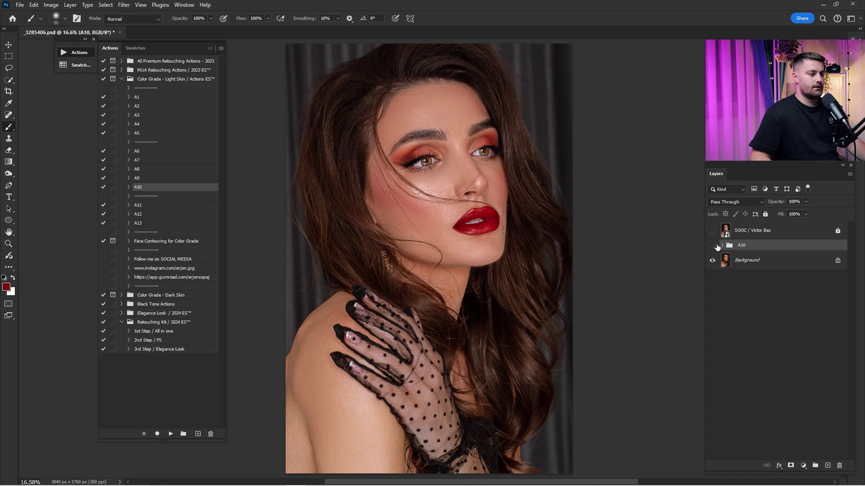
{"action": "left_click", "coordinate": [712, 245]}
Check the A10-graded portrait against the original SOOC layer.
{"action": "left_click", "coordinate": [712, 230]}
{"action": "left_click", "coordinate": [712, 230]}
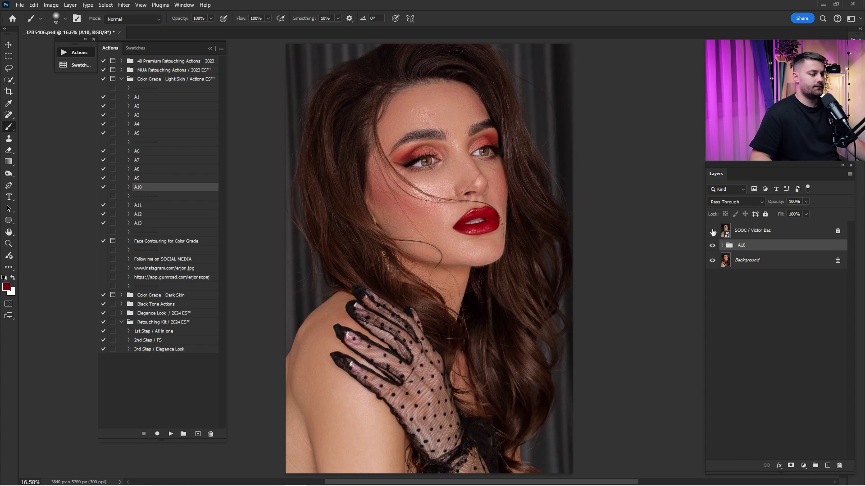
{"action": "left_click", "coordinate": [712, 231]}
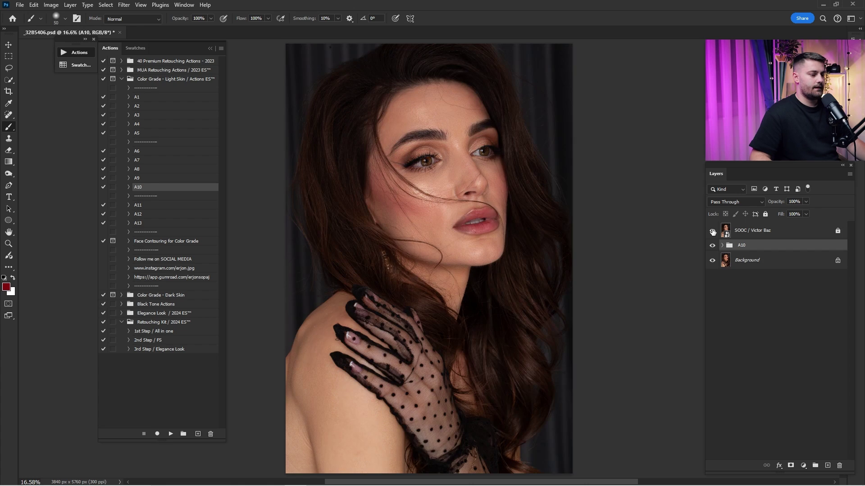
{"action": "left_click", "coordinate": [712, 231]}
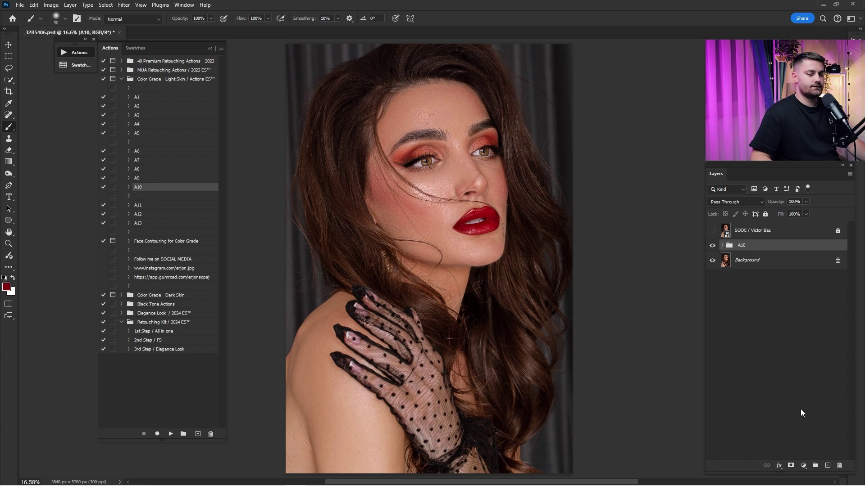
Add a Black & White adjustment layer above the A10 group and set its blend mode to Luminosity.
{"action": "left_click", "coordinate": [804, 465]}
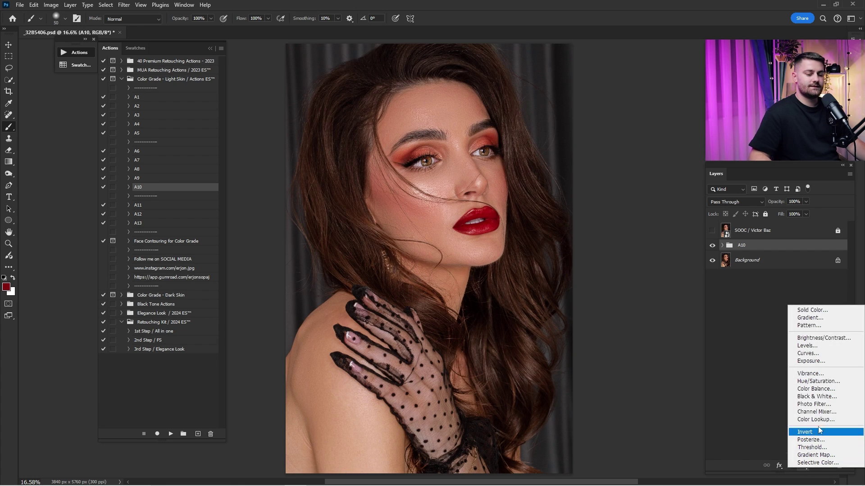
{"action": "left_click", "coordinate": [828, 401]}
{"action": "left_click", "coordinate": [736, 202]}
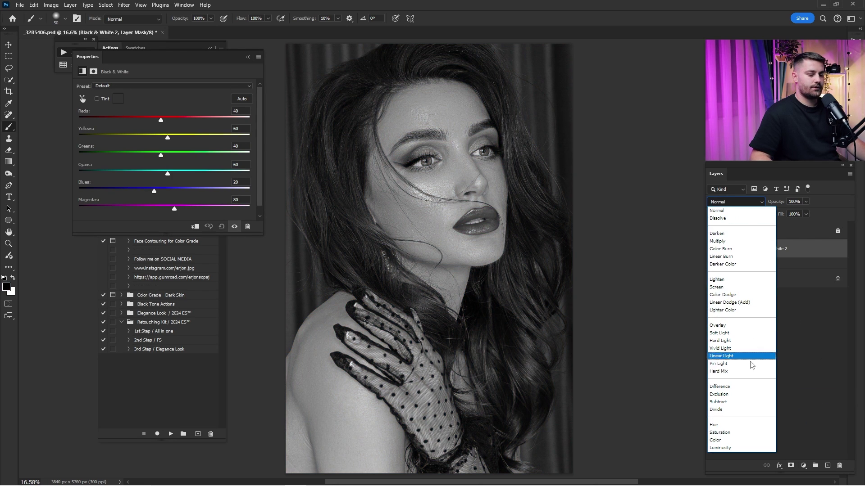
{"action": "left_click", "coordinate": [723, 448]}
{"action": "left_click", "coordinate": [736, 202]}
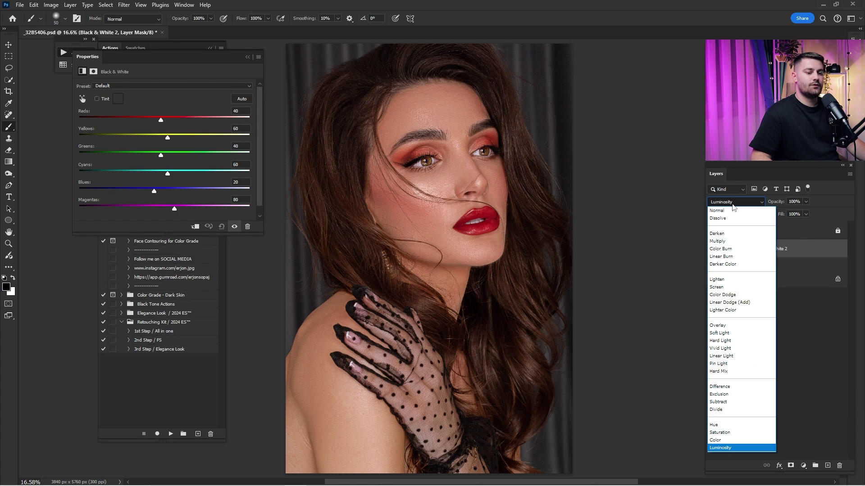
{"action": "left_click", "coordinate": [721, 448]}
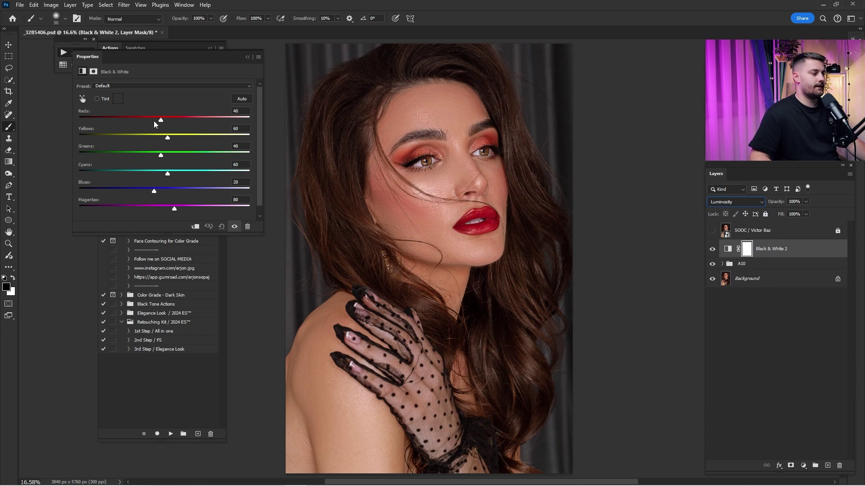
Darken the skin and lip tones in the Black & White adjustment by setting Reds to 16 and Yellows to 36.
{"action": "left_click", "coordinate": [156, 119]}
{"action": "left_click_drag", "start_coordinate": [155, 120], "coordinate": [153, 120]}
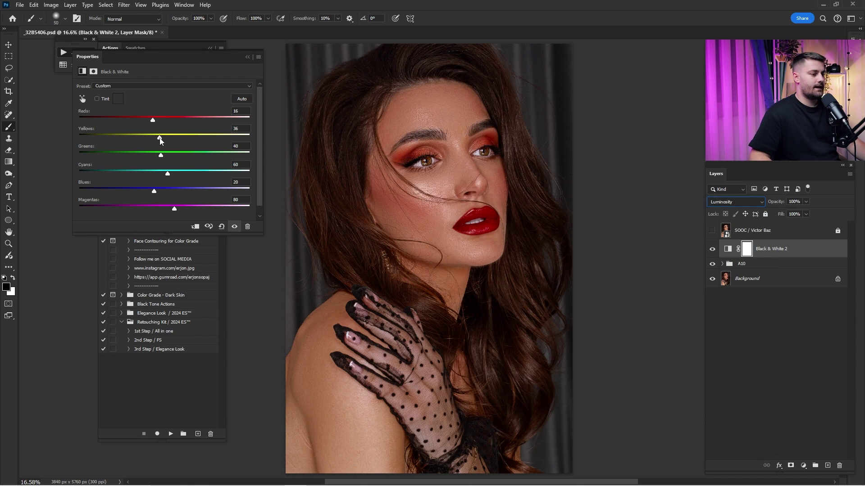
{"action": "left_click", "coordinate": [545, 174]}
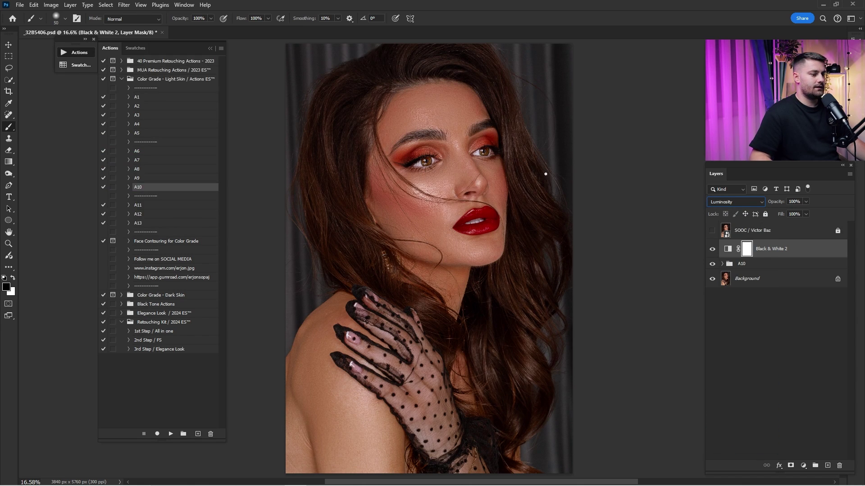
Check the Black & White layer's effect by hiding and showing it, and set its opacity to 25%.
{"action": "left_click", "coordinate": [713, 250]}
{"action": "left_click", "coordinate": [712, 250]}
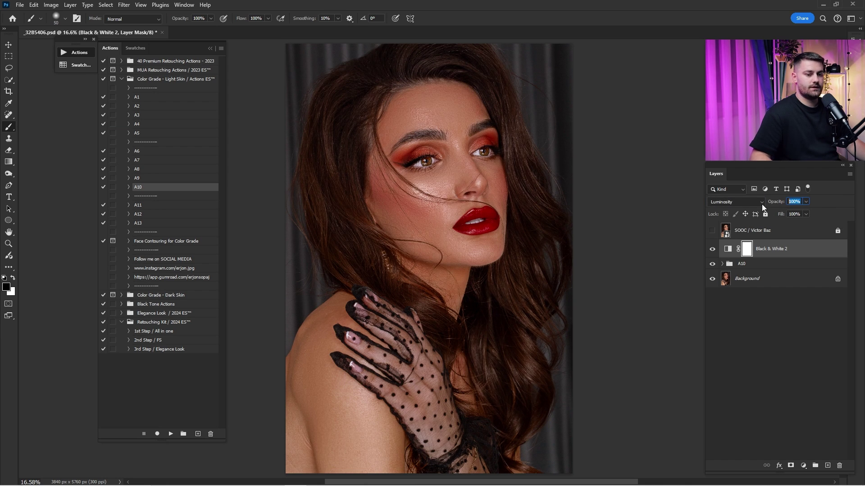
{"action": "type", "text": "25"}
{"action": "key", "text": "Return"}
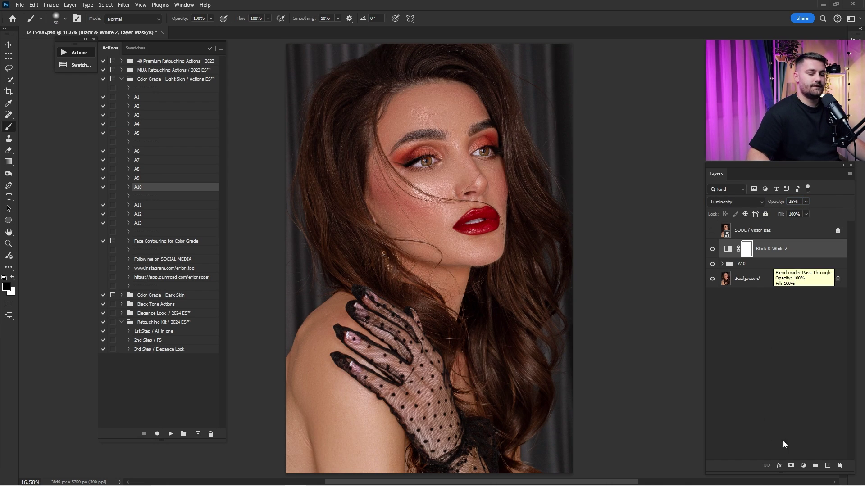
Add a Selective Color adjustment layer and set its Yellows to Cyan -8, Magenta +3 and Yellow -6.
{"action": "left_click", "coordinate": [804, 465]}
{"action": "left_click", "coordinate": [811, 461]}
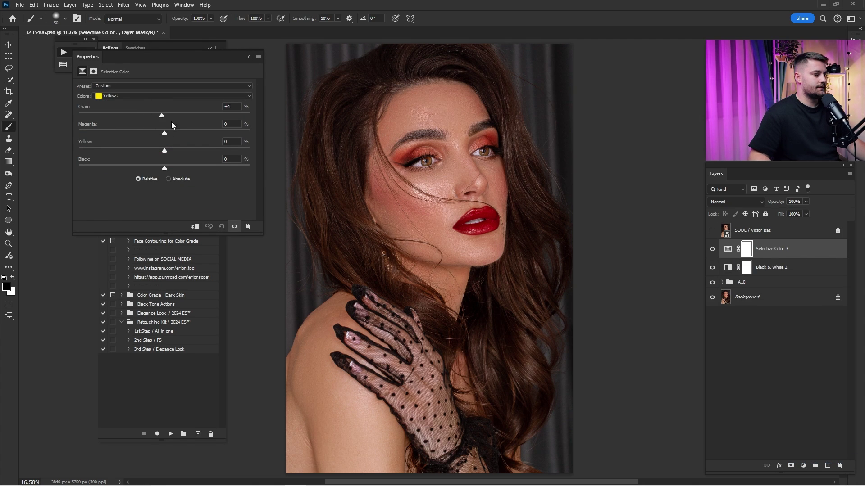
{"action": "left_click_drag", "start_coordinate": [171, 122], "coordinate": [151, 154]}
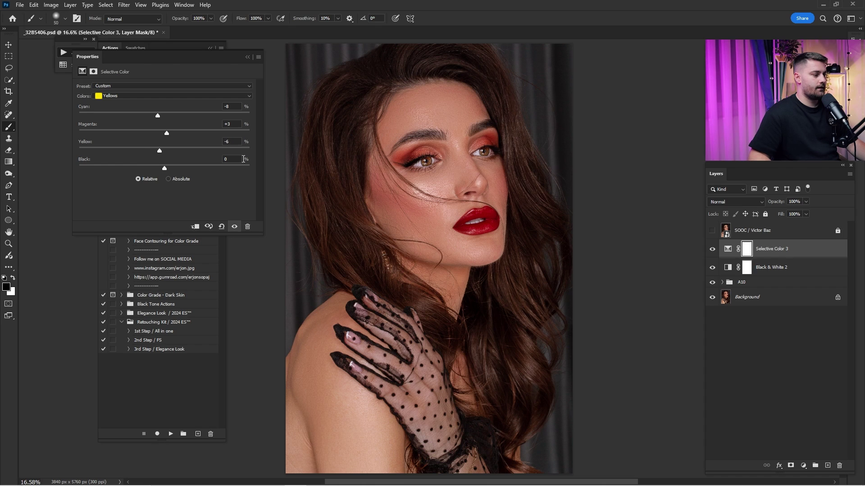
Reduce the opacity of the Selective Color layer that adjusts the yellows to 25%.
{"action": "left_click", "coordinate": [796, 202]}
{"action": "type", "text": "25"}
{"action": "key", "text": "Return"}
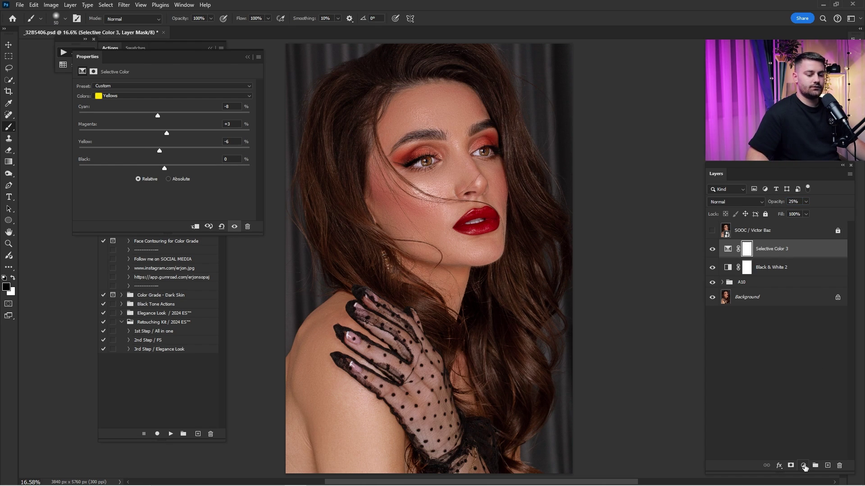
Add a second Selective Color adjustment layer and set its Reds to Cyan +3, Magenta +3, Yellow +8 and Black +7.
{"action": "left_click", "coordinate": [805, 467]}
{"action": "left_click", "coordinate": [806, 464]}
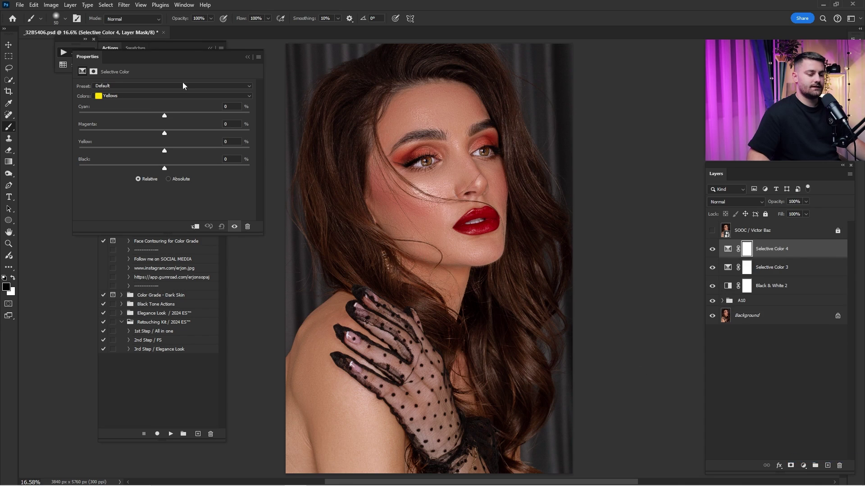
{"action": "left_click", "coordinate": [155, 96]}
{"action": "left_click", "coordinate": [151, 88]}
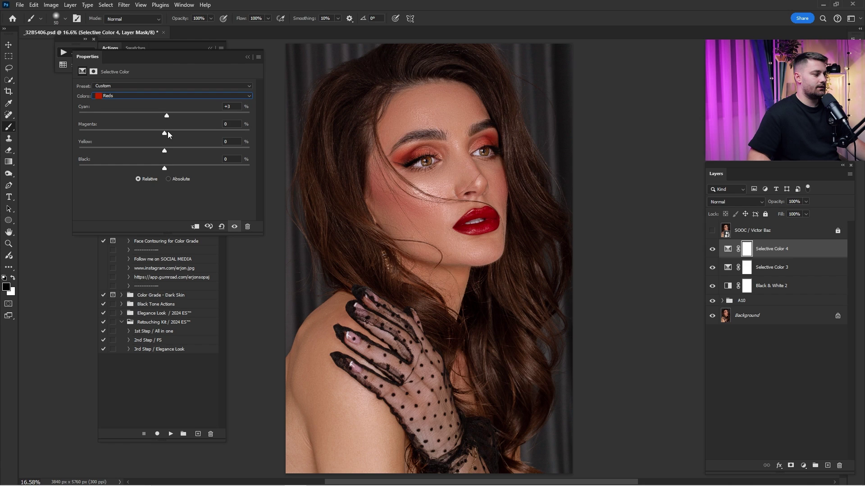
{"action": "left_click_drag", "start_coordinate": [168, 132], "coordinate": [171, 170]}
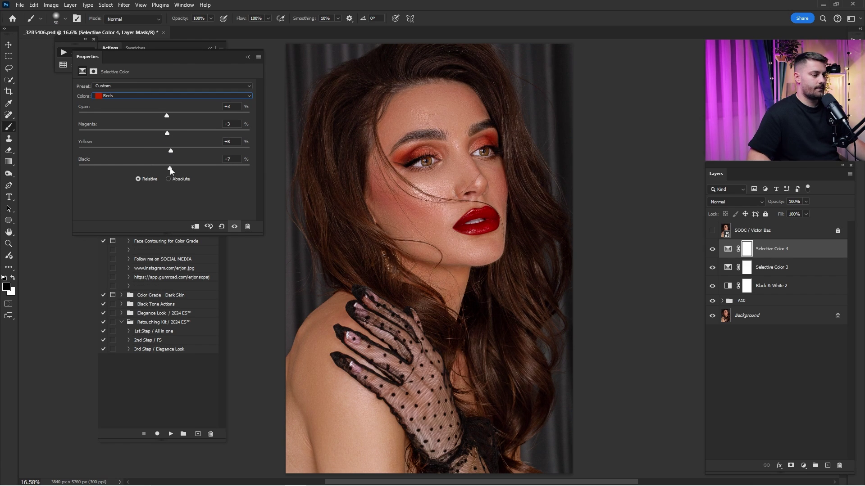
Lower the second Selective Color layer's opacity to 20% and compare the result with the original SOOC layer.
{"action": "left_click", "coordinate": [248, 57]}
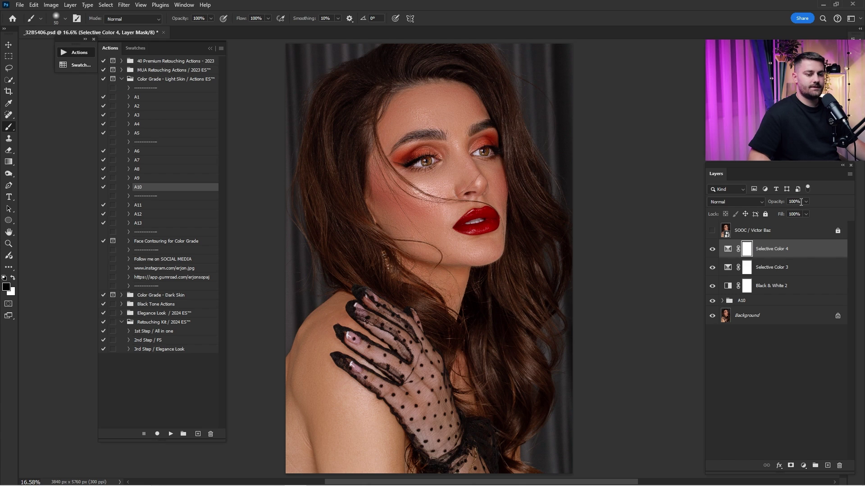
{"action": "type", "text": "20"}
{"action": "key", "text": "Return"}
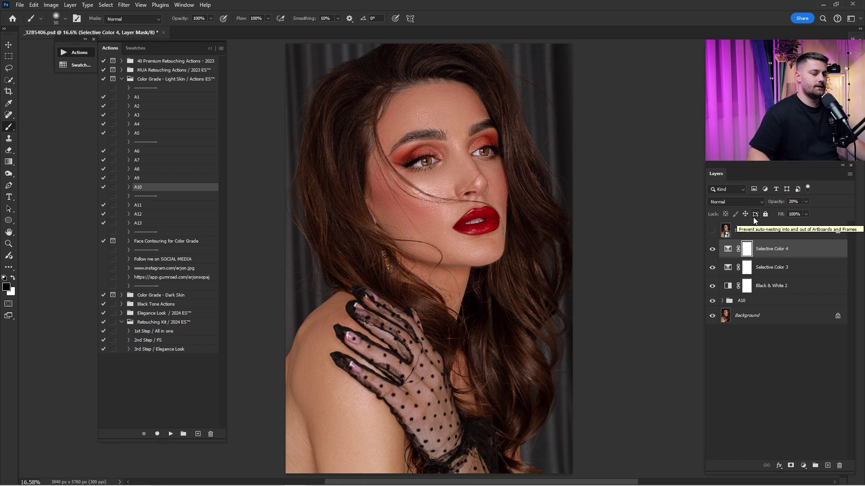
{"action": "left_click", "coordinate": [712, 231]}
{"action": "left_click", "coordinate": [712, 231]}
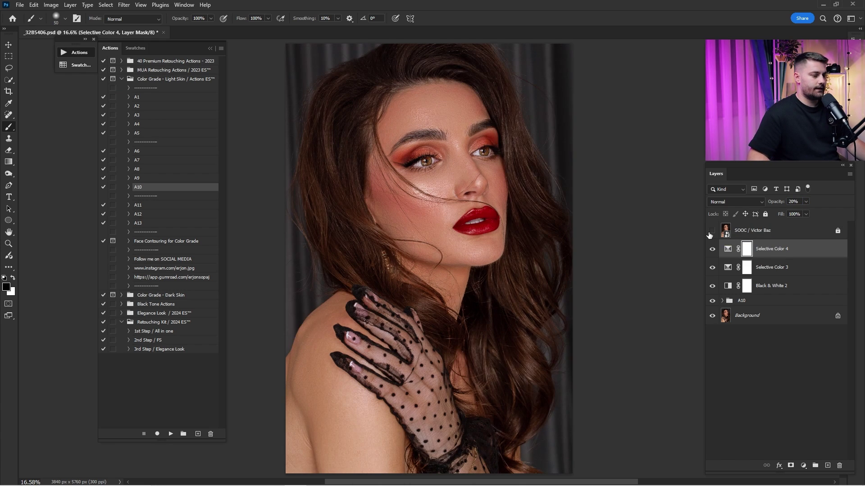
Run the Face Contouring for Color Grade action, dismiss its message and check the Contour layer's effect.
{"action": "left_click", "coordinate": [155, 242]}
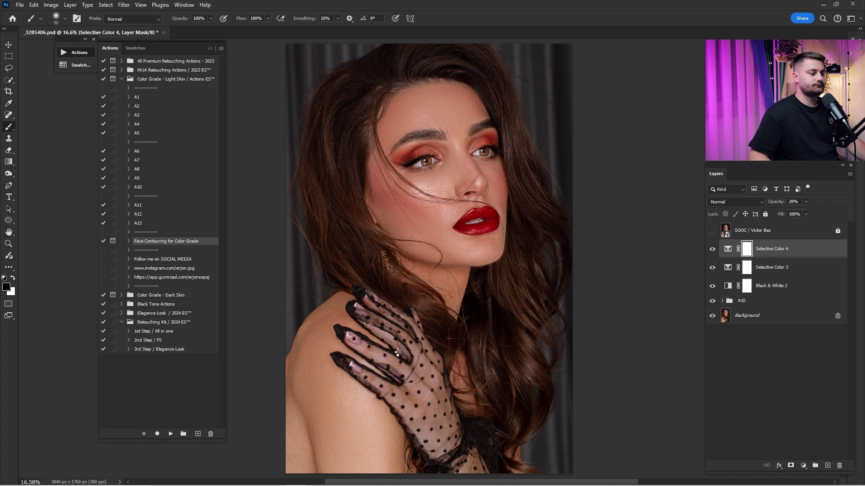
{"action": "left_click", "coordinate": [419, 186]}
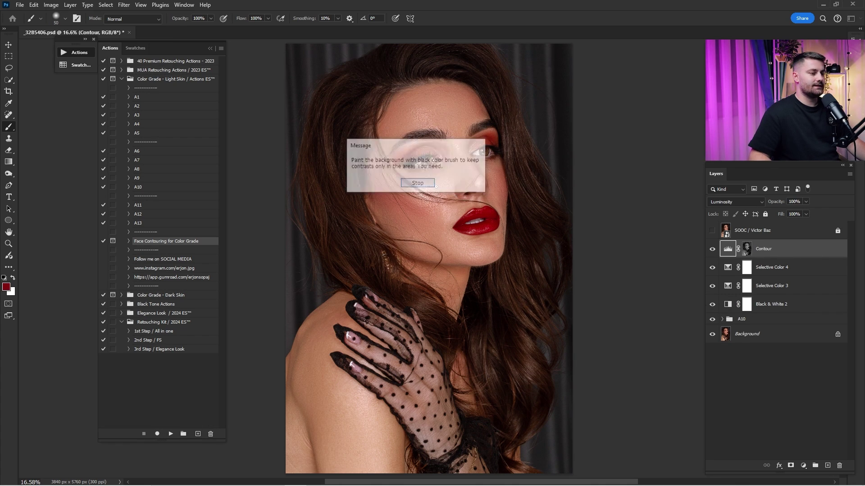
{"action": "left_click", "coordinate": [712, 250]}
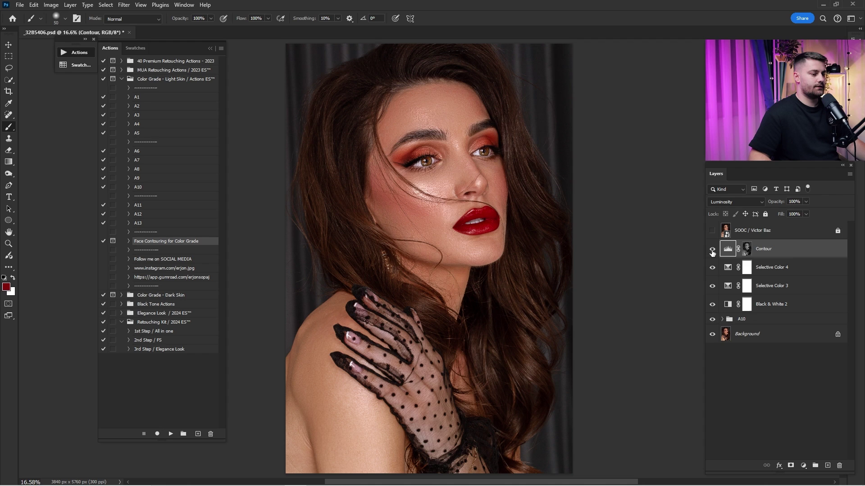
Adjust the Levels input sliders of the Contour layer.
{"action": "double_click", "coordinate": [727, 251]}
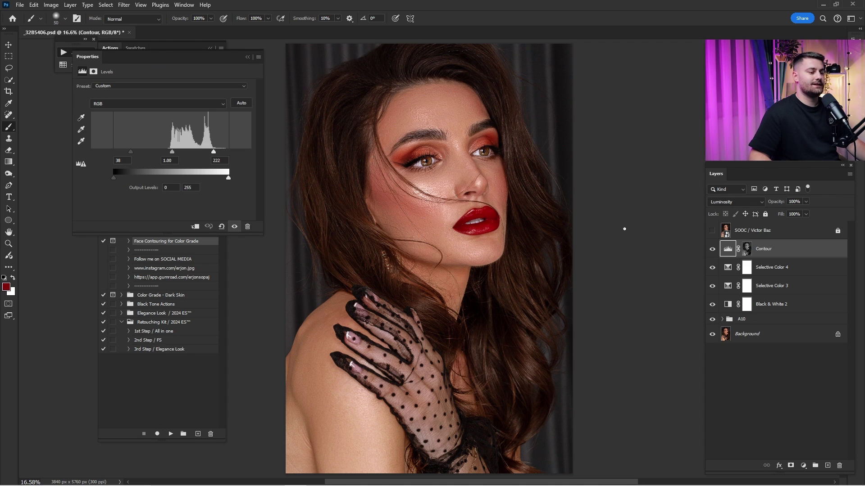
{"action": "left_click_drag", "start_coordinate": [131, 152], "coordinate": [210, 153]}
{"action": "left_click", "coordinate": [249, 57]}
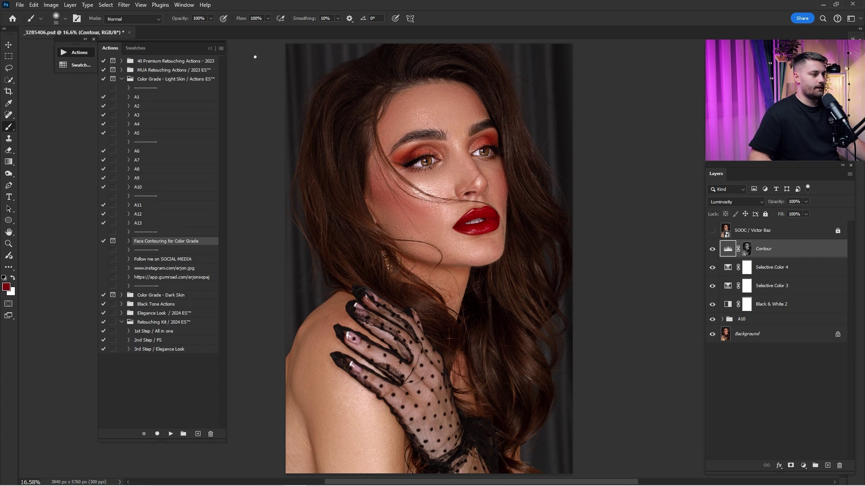
Compare the portrait with and without the Contour layer and lower the layer's opacity to 25%.
{"action": "left_click", "coordinate": [712, 251]}
{"action": "left_click", "coordinate": [712, 252]}
{"action": "left_click", "coordinate": [712, 251]}
{"action": "left_click", "coordinate": [712, 251]}
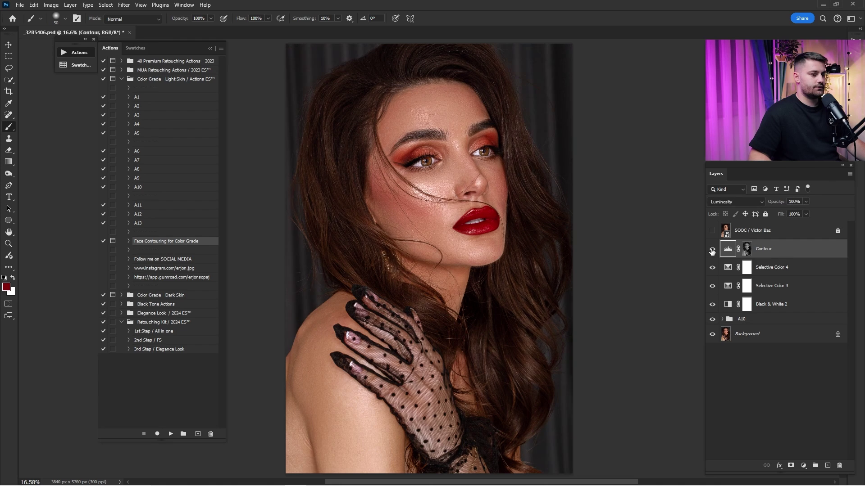
{"action": "left_click", "coordinate": [798, 203]}
{"action": "type", "text": "25"}
{"action": "key", "text": "Return"}
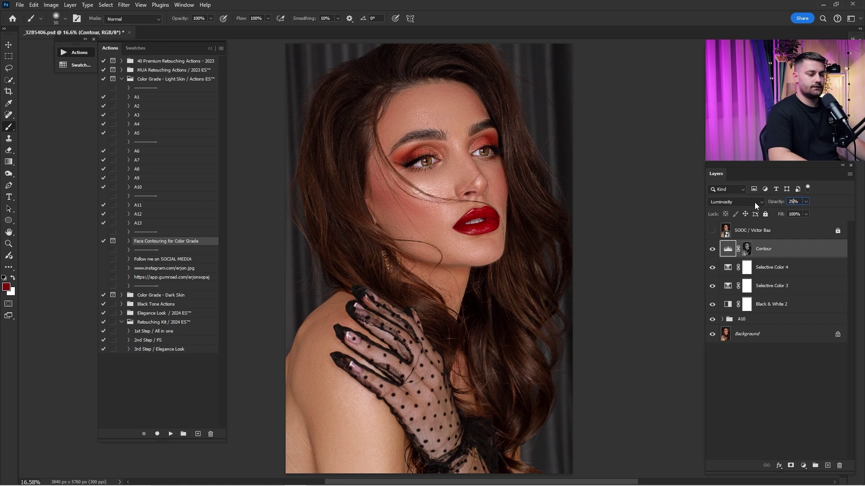
Compare the finished color grade with the original portrait by toggling the SOOC layer's visibility.
{"action": "left_click", "coordinate": [739, 231]}
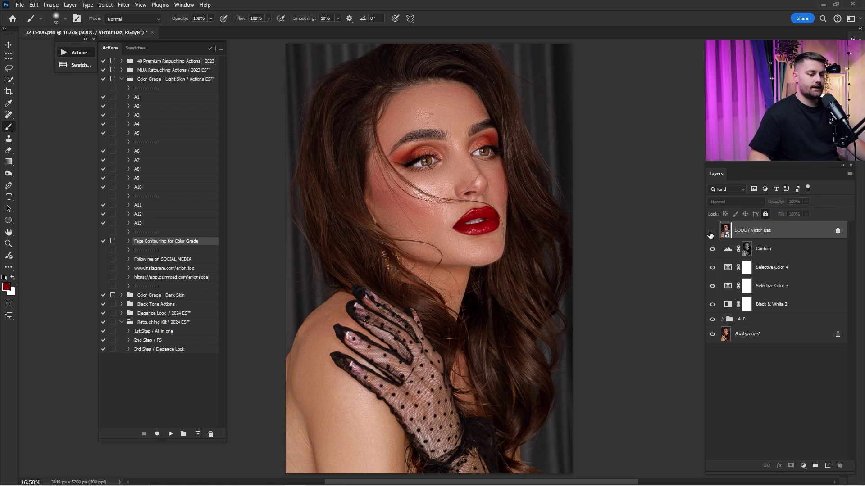
{"action": "left_click", "coordinate": [712, 231]}
{"action": "left_click", "coordinate": [711, 231]}
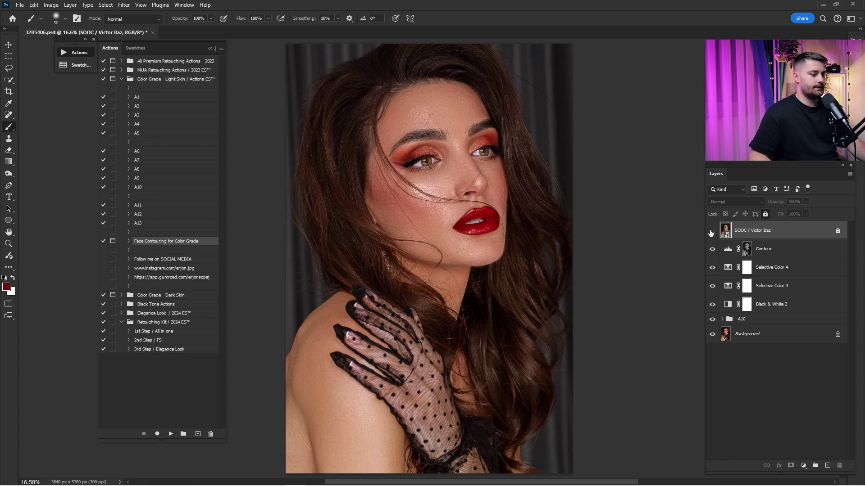
{"action": "left_click", "coordinate": [711, 232]}
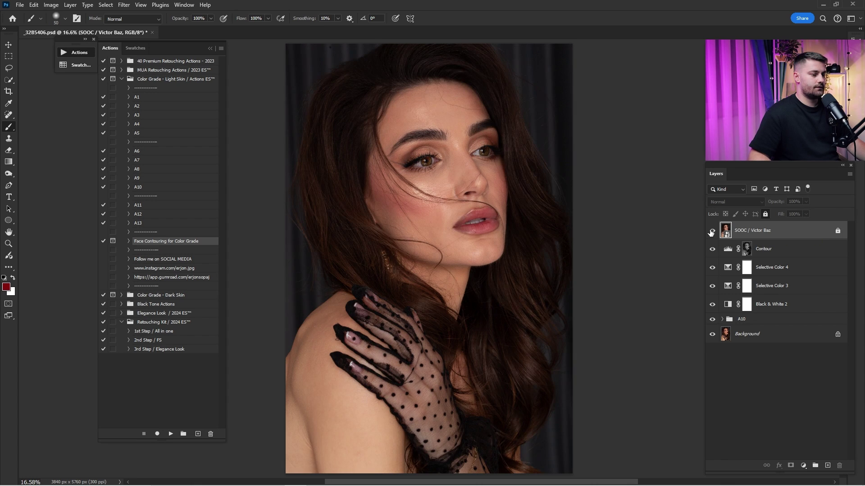
{"action": "left_click", "coordinate": [711, 231]}
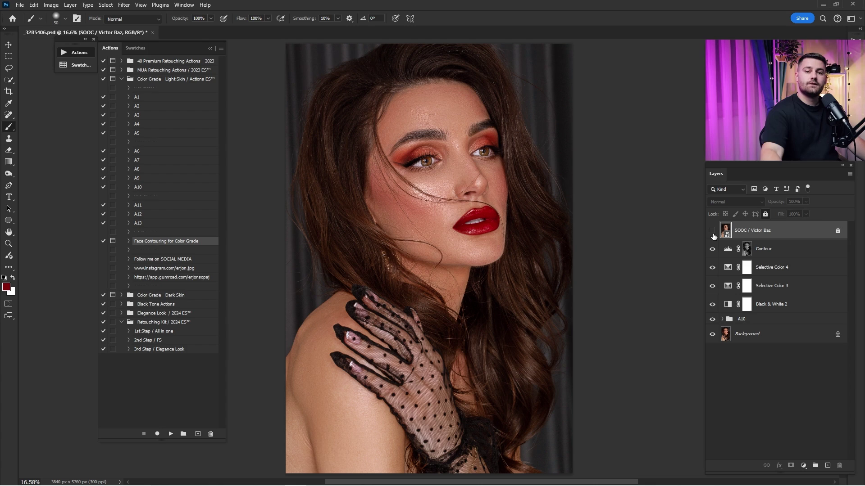